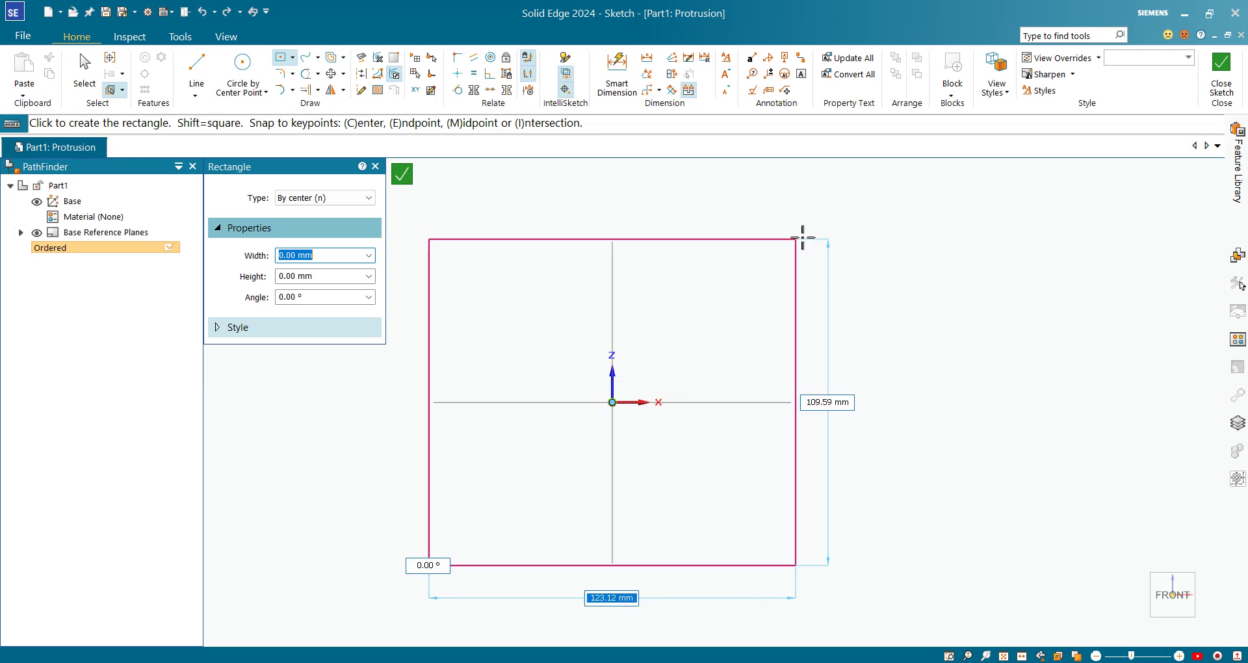
# Draw a rectangle centred on the origin, about 147 by 142 mm, and dimension its width as 100 mm
pyautogui.click(831, 191)
pyautogui.scroll(-3, 811, 275)
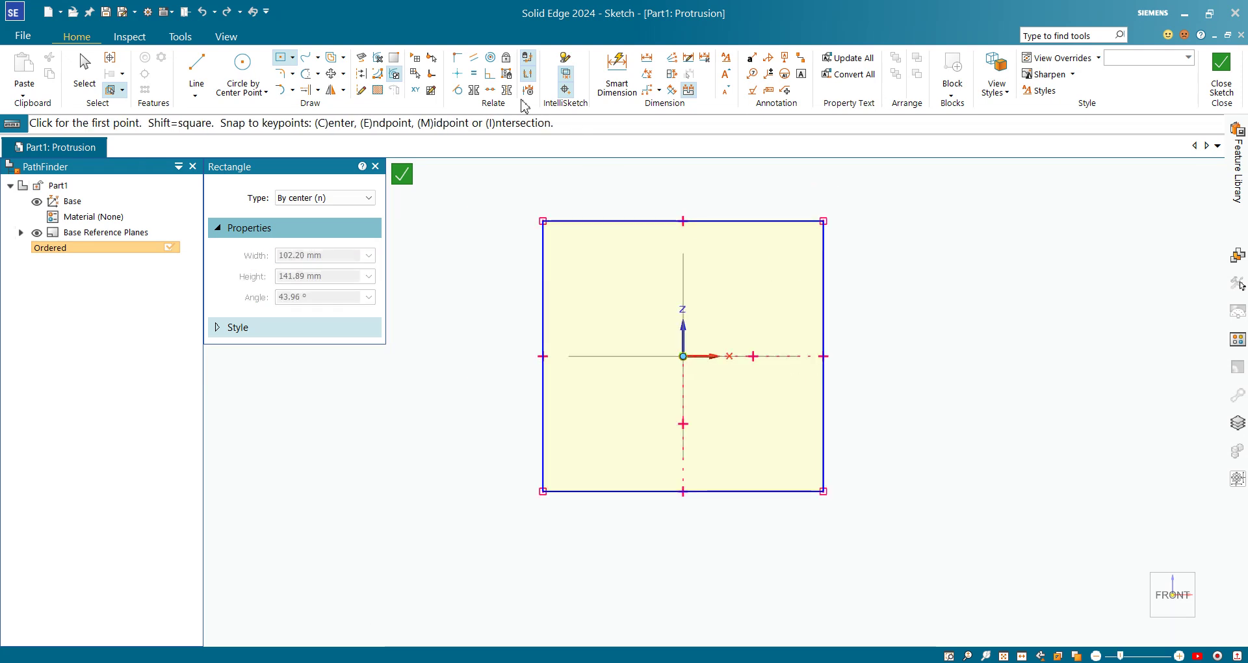
pyautogui.click(617, 74)
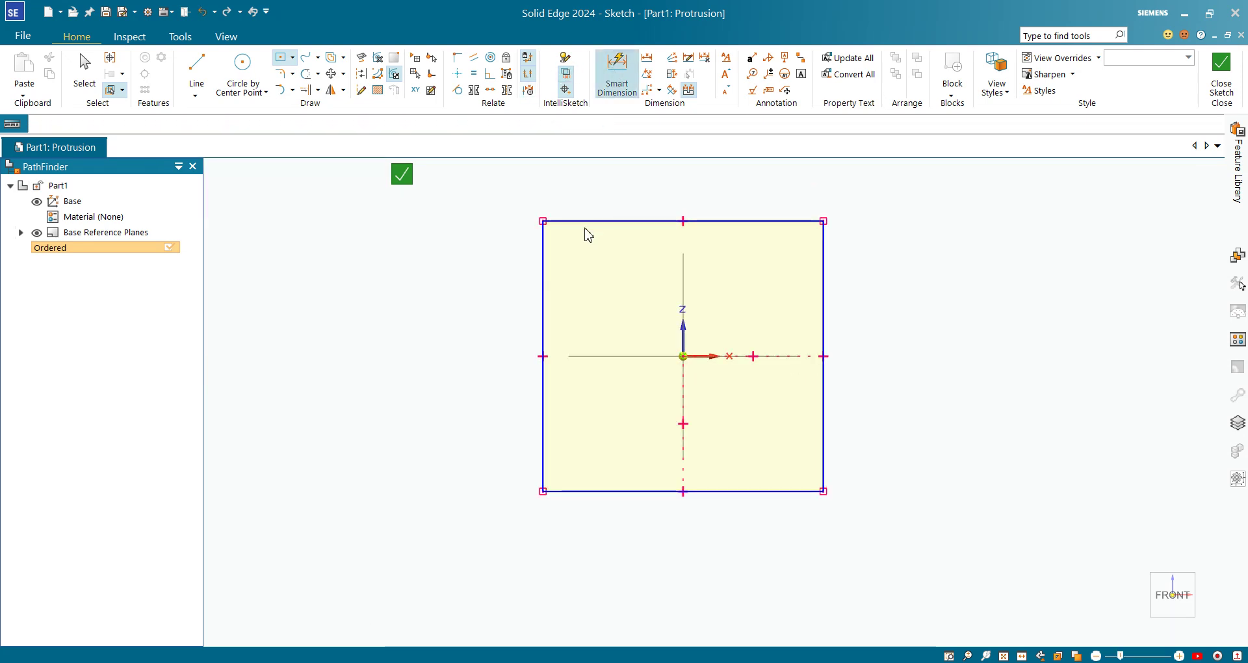
pyautogui.click(543, 277)
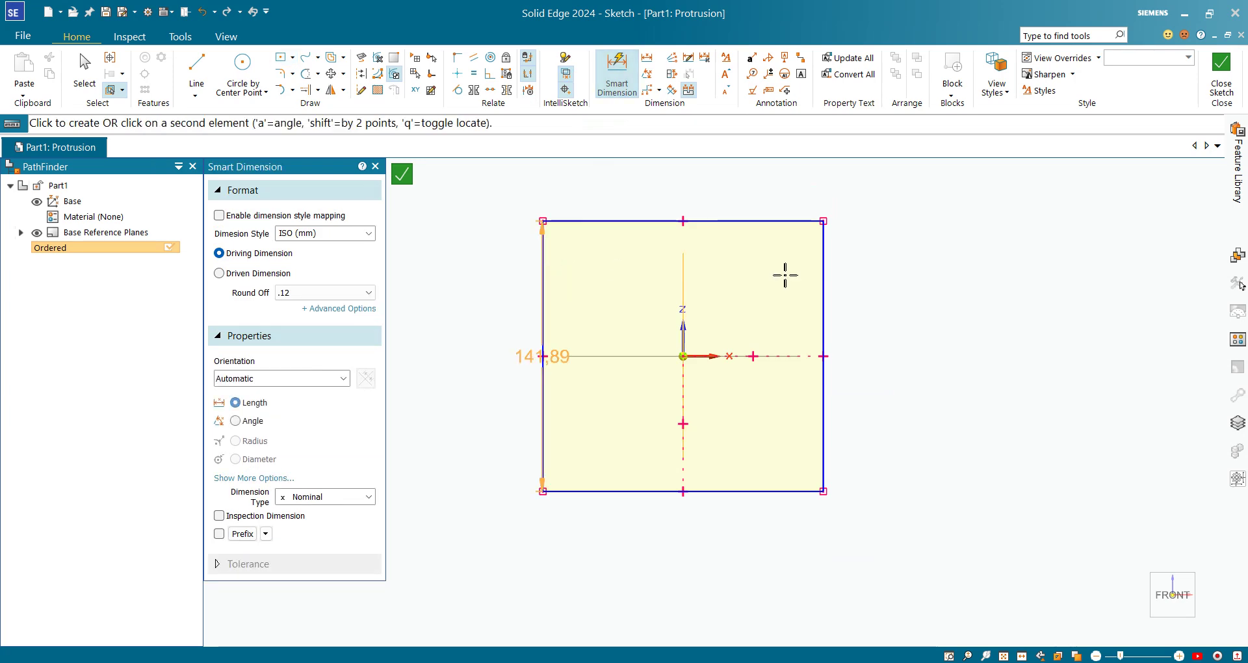
pyautogui.click(817, 287)
pyautogui.click(700, 201)
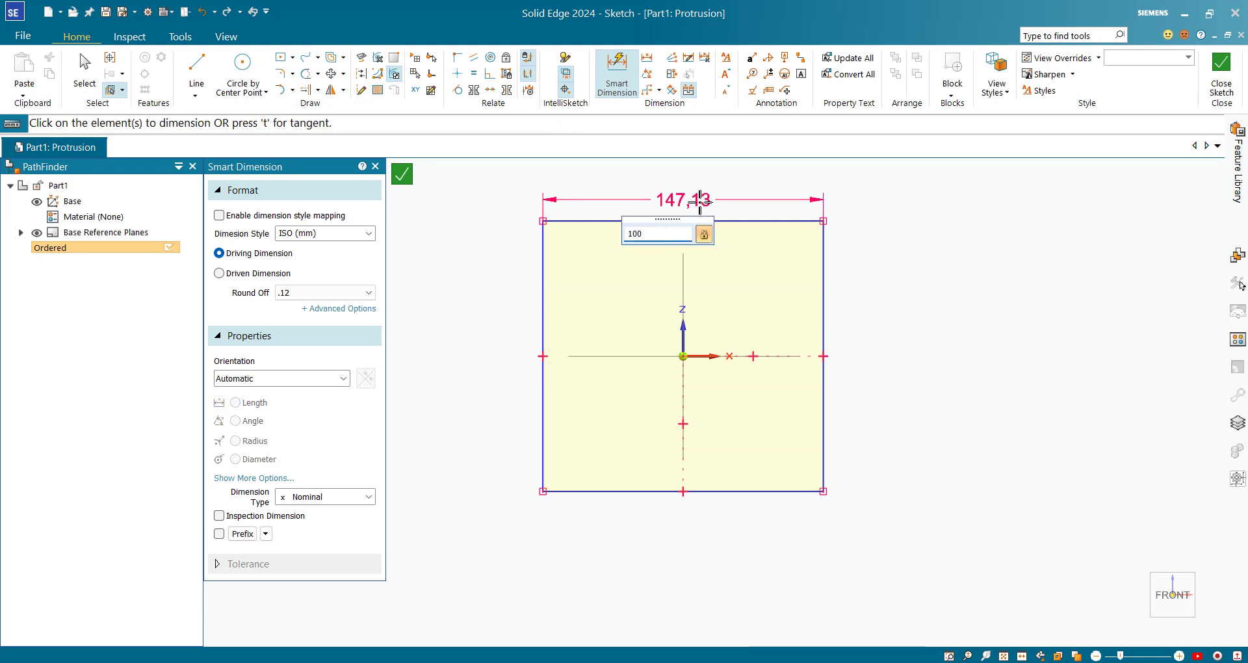
pyautogui.press('Return')
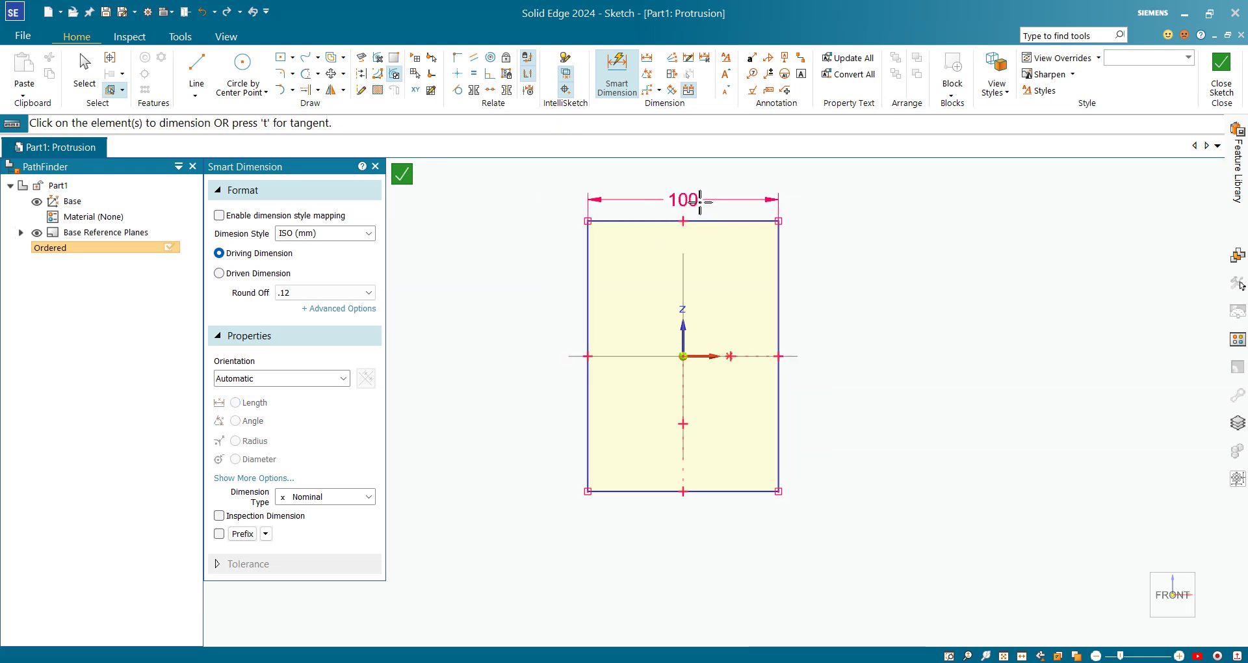
# Dimension the rectangle's height between its upper and lower edges as 100 mm
pyautogui.click(729, 222)
pyautogui.click(742, 490)
pyautogui.click(858, 360)
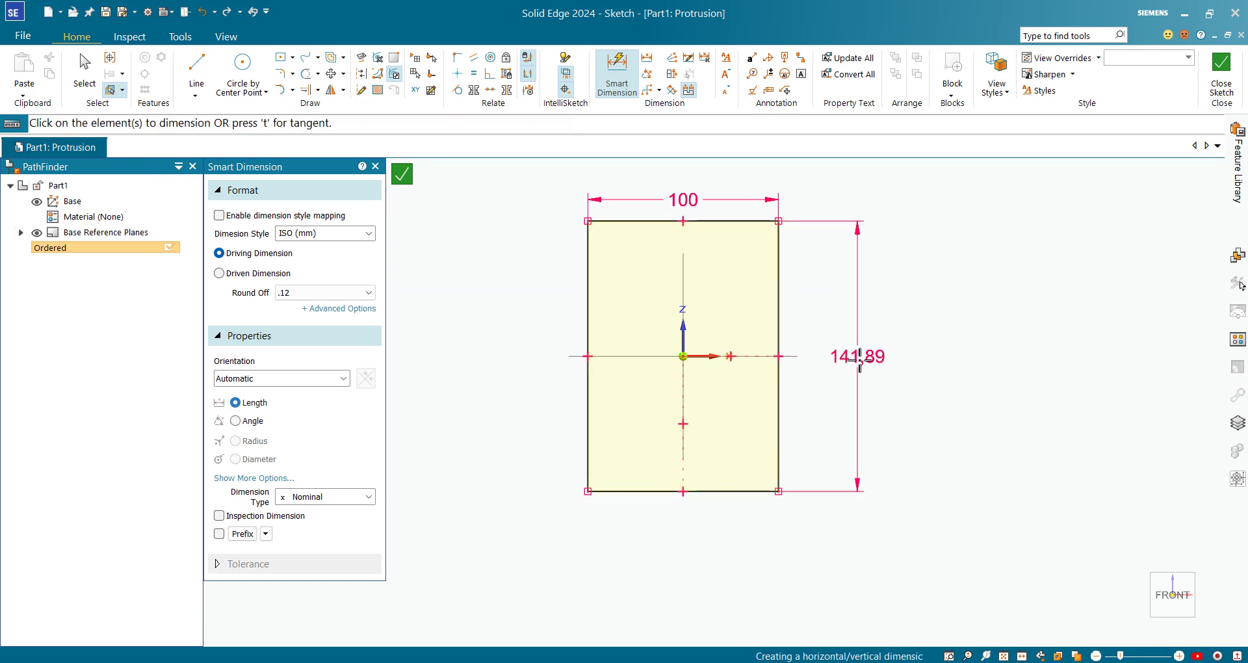
pyautogui.write('100')
pyautogui.press('Return')
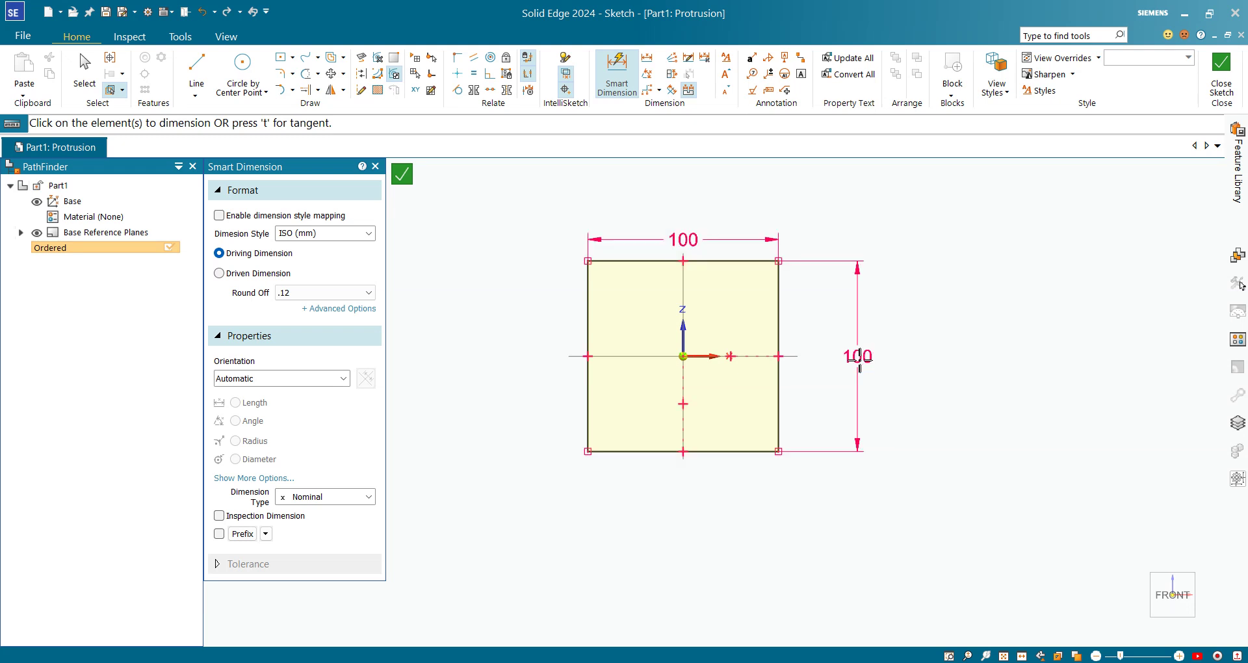
# Close the square's sketch and extrude it symmetrically to a total thickness of 10 mm
pyautogui.click(1221, 72)
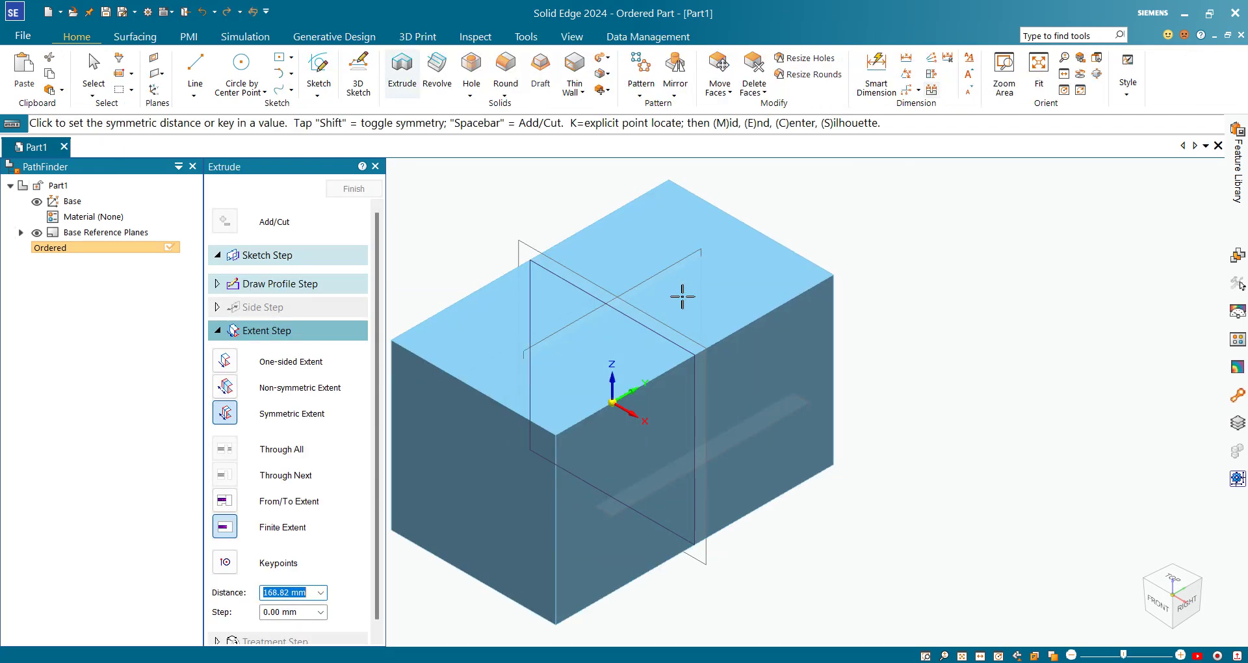
pyautogui.write('10')
pyautogui.press('Return')
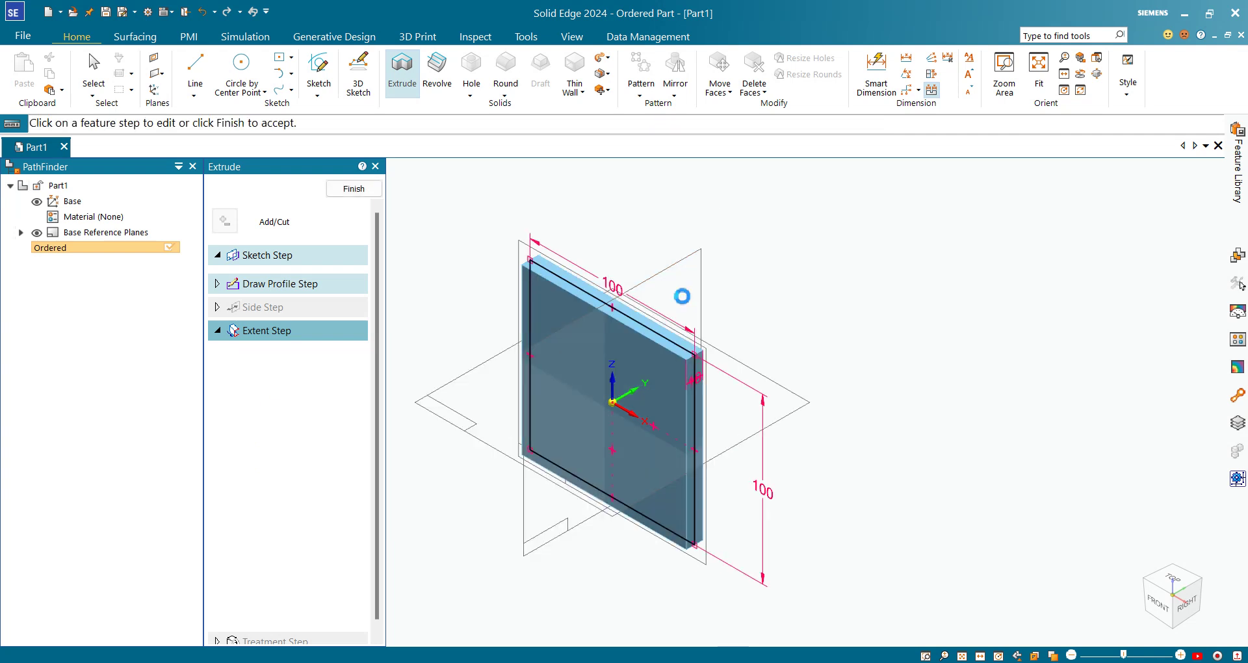
pyautogui.rightClick(463, 337)
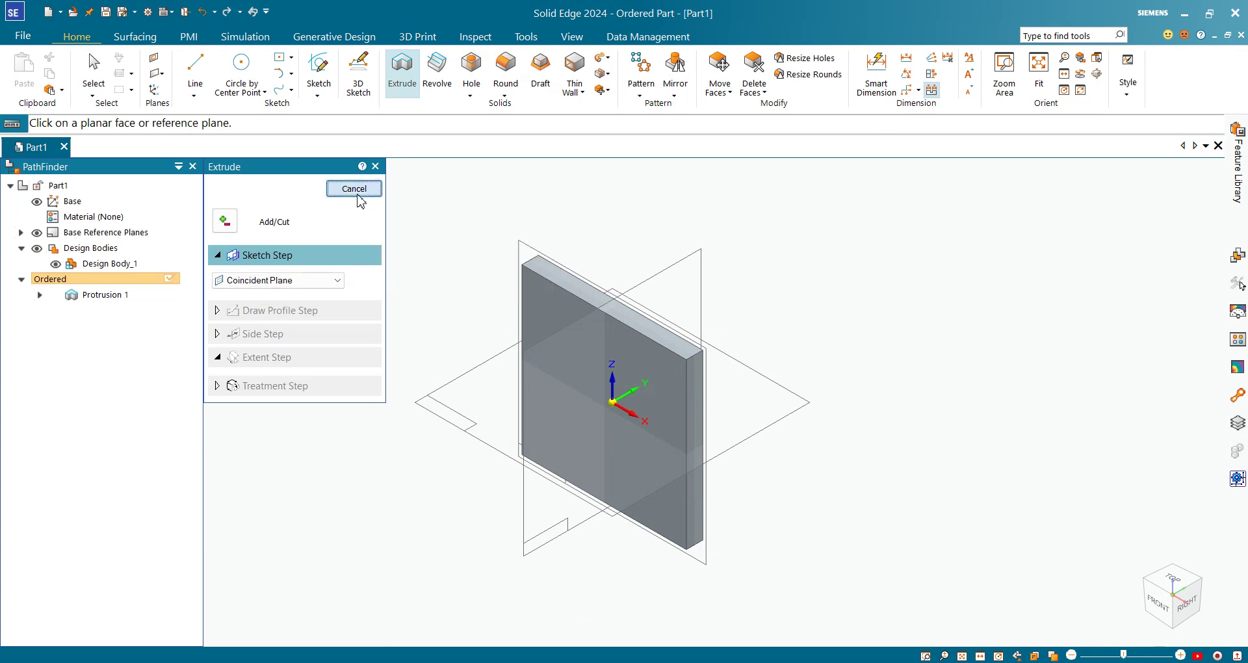
pyautogui.click(342, 189)
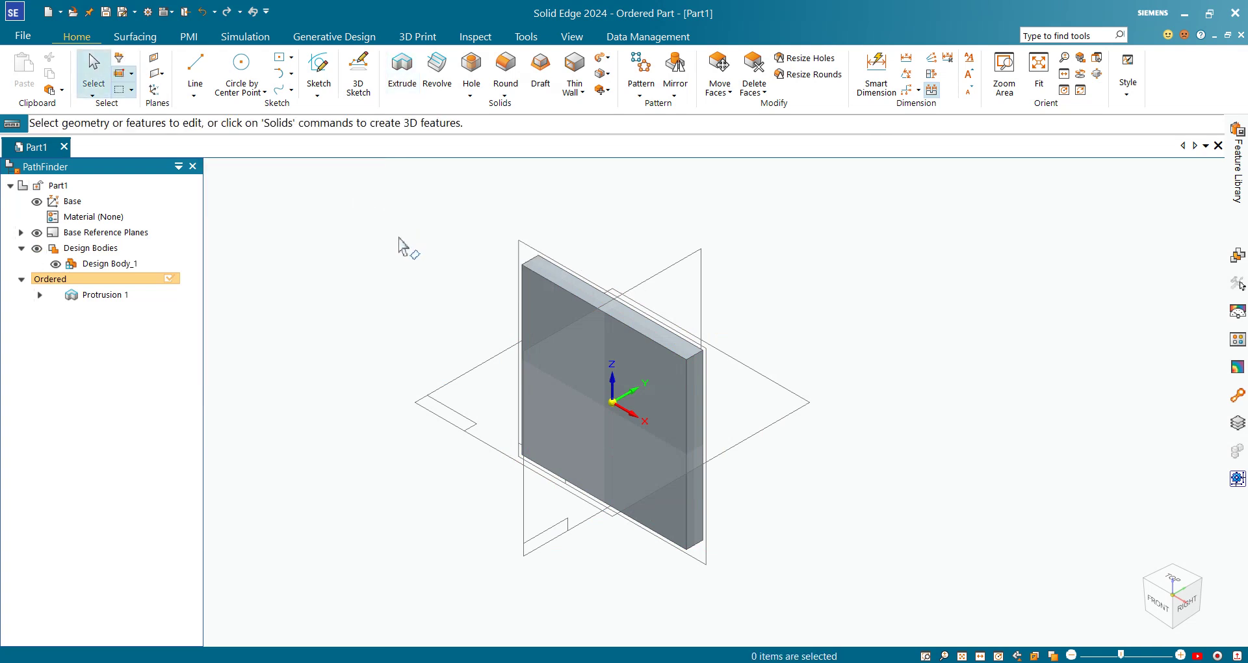
# Start a Slot feature on the plate and set the slot width to 9 mm
pyautogui.scroll(3, 354, 451)
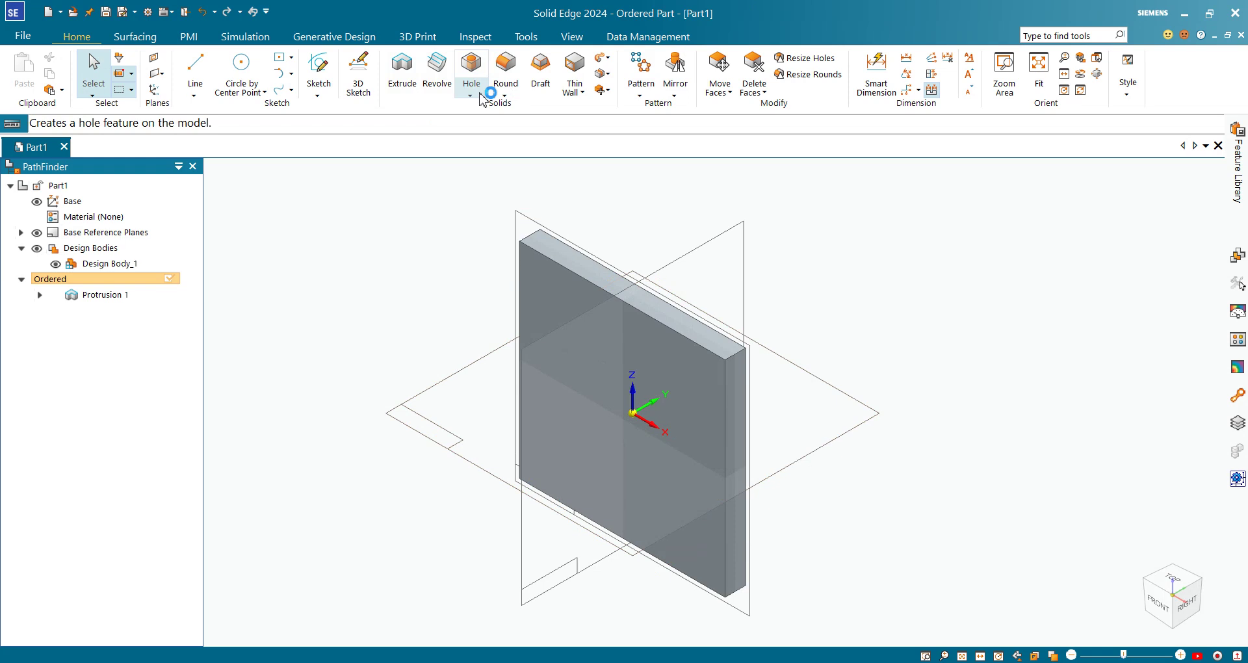
pyautogui.click(482, 98)
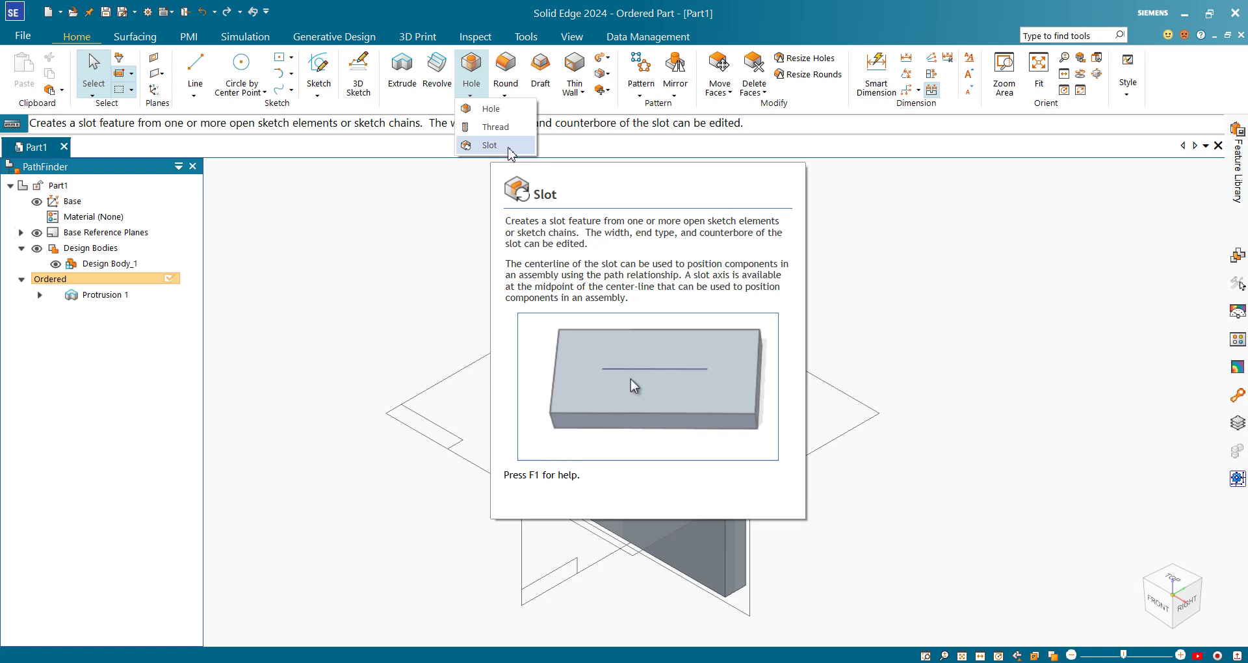
pyautogui.press('Escape')
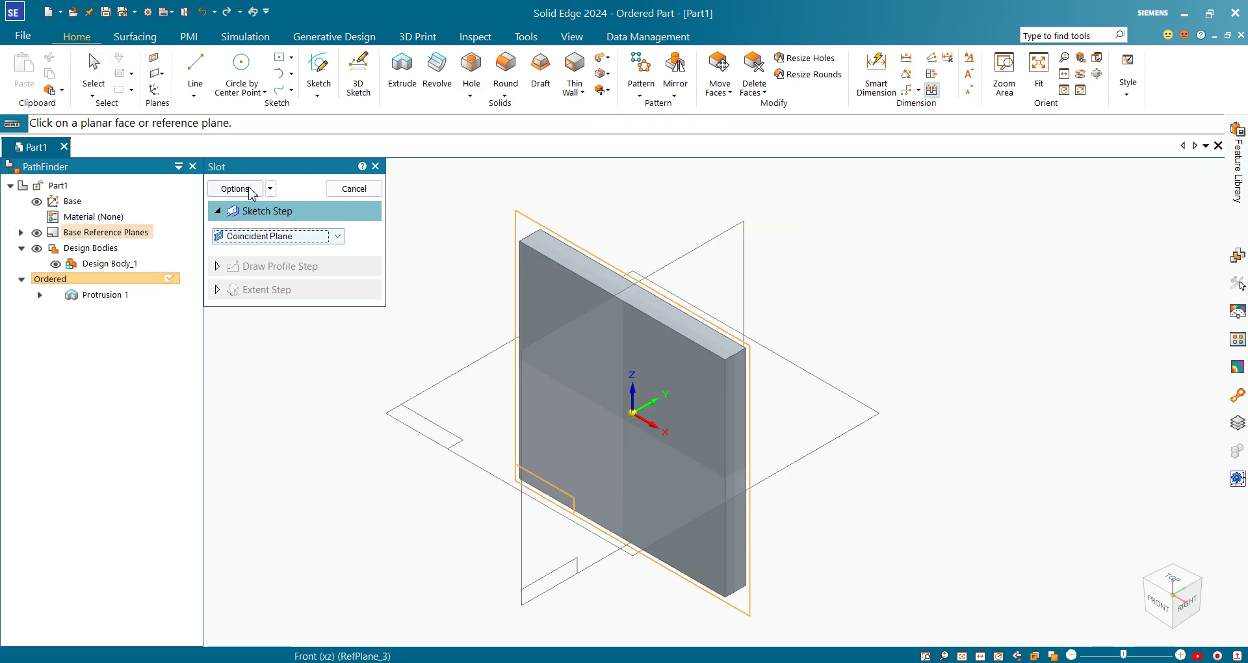
pyautogui.click(249, 189)
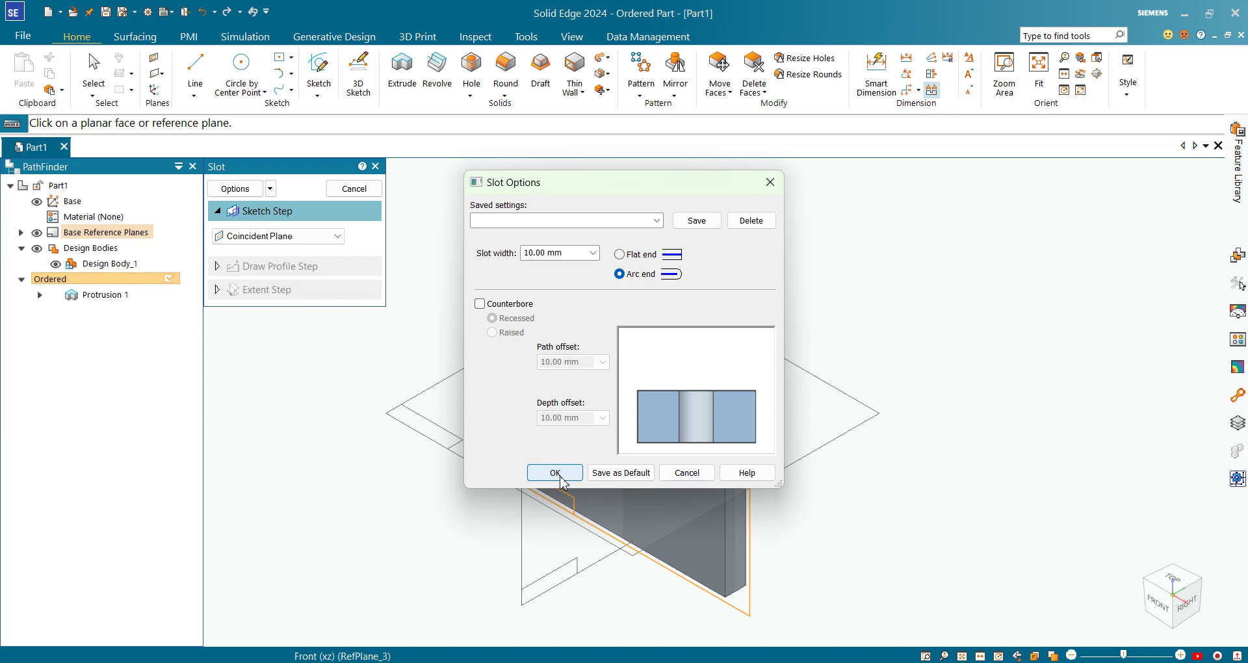
pyautogui.click(560, 477)
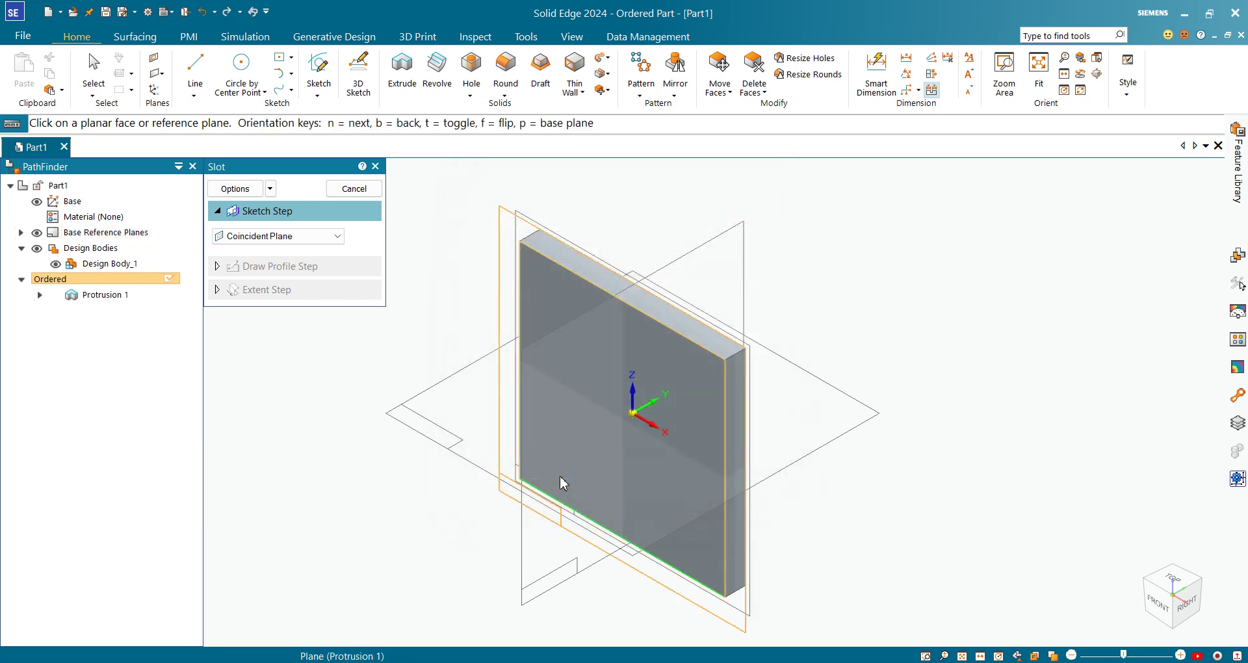
pyautogui.click(234, 188)
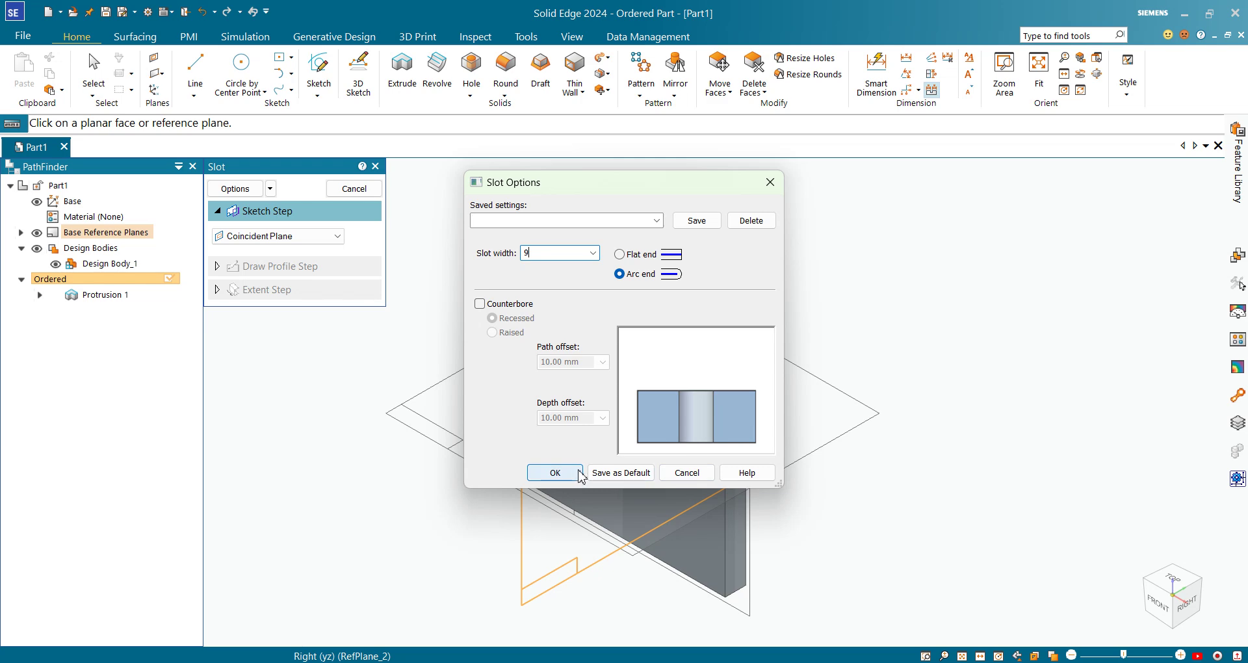
pyautogui.click(554, 472)
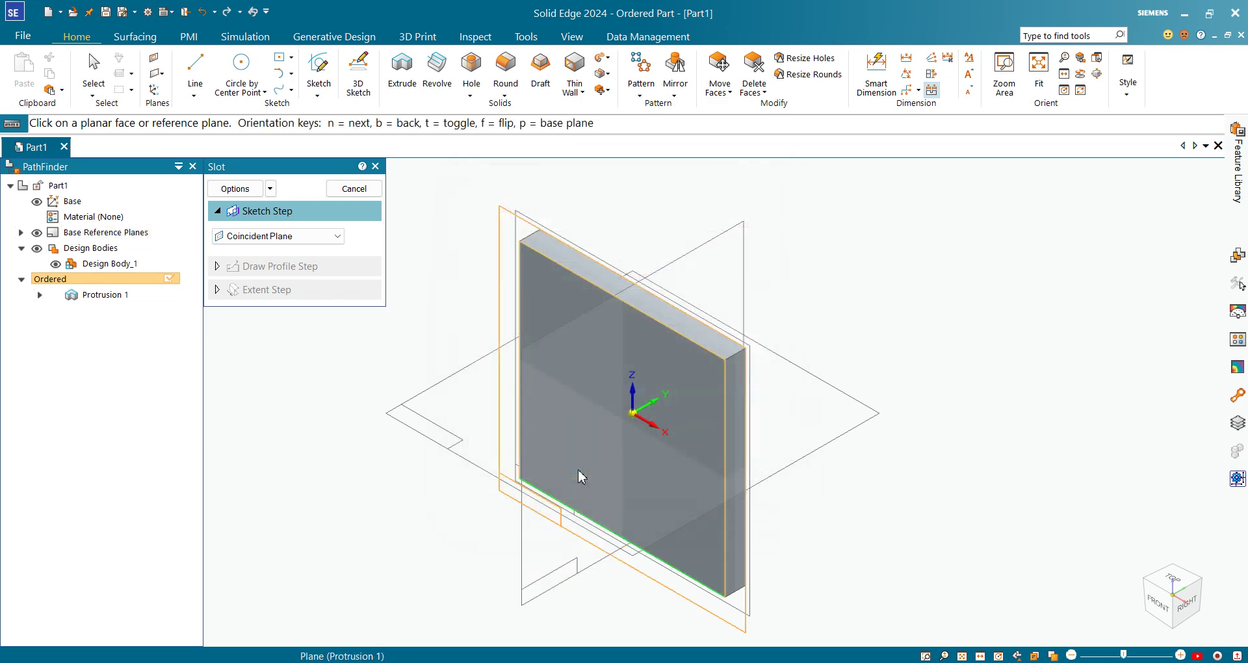
# Sketch a horizontal line about 50 mm long on the plate's front face, above the origin and across the vertical axis
pyautogui.click(545, 289)
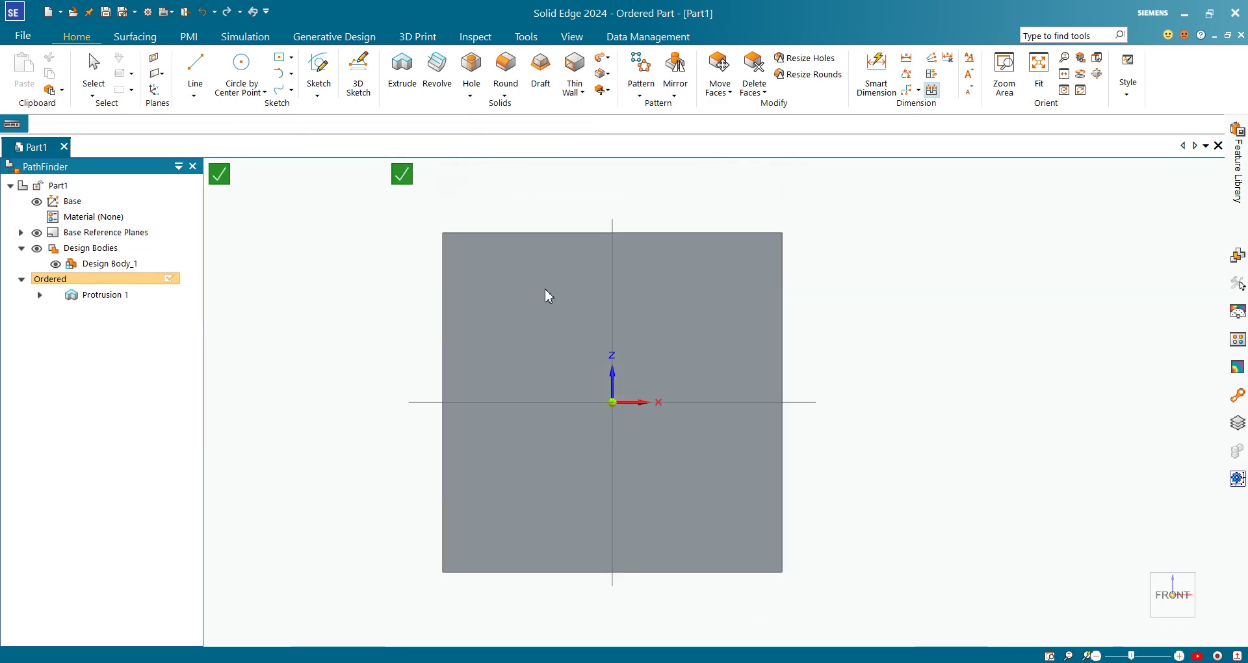
pyautogui.press('l')
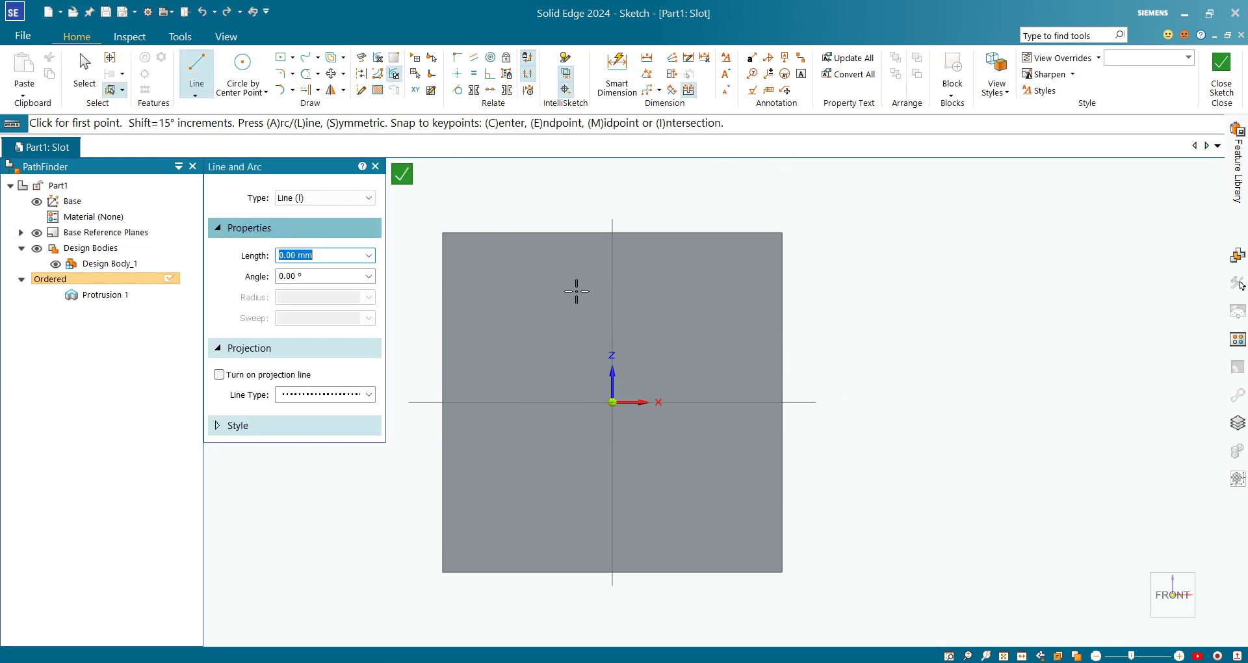
pyautogui.click(534, 296)
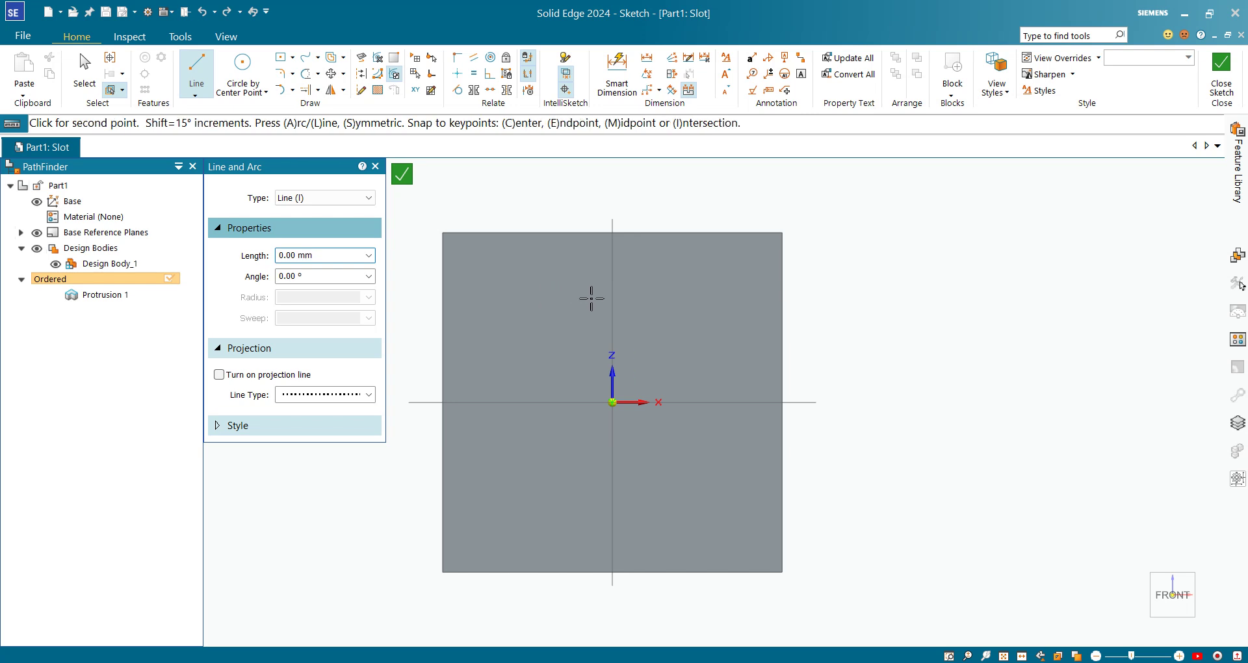
pyautogui.click(702, 301)
pyautogui.press('Escape')
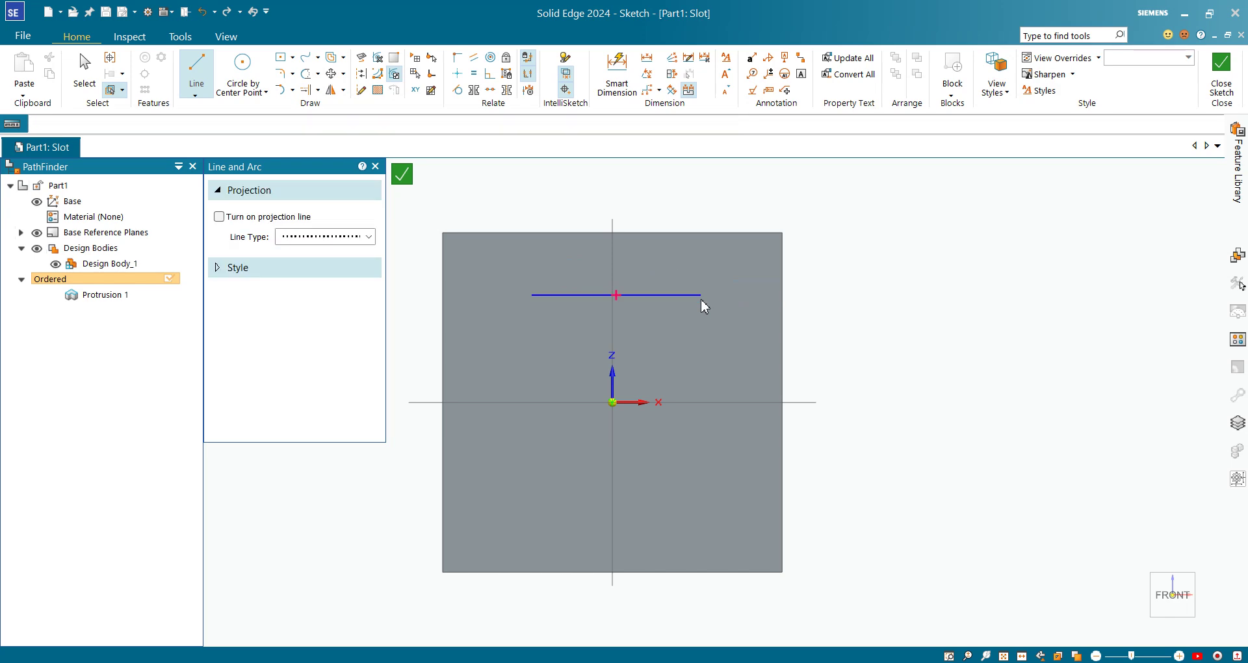
pyautogui.press('Escape')
# Dimension the line's length as 50 mm and suppress the Auto-Scale Sketch message for the current session
pyautogui.click(624, 86)
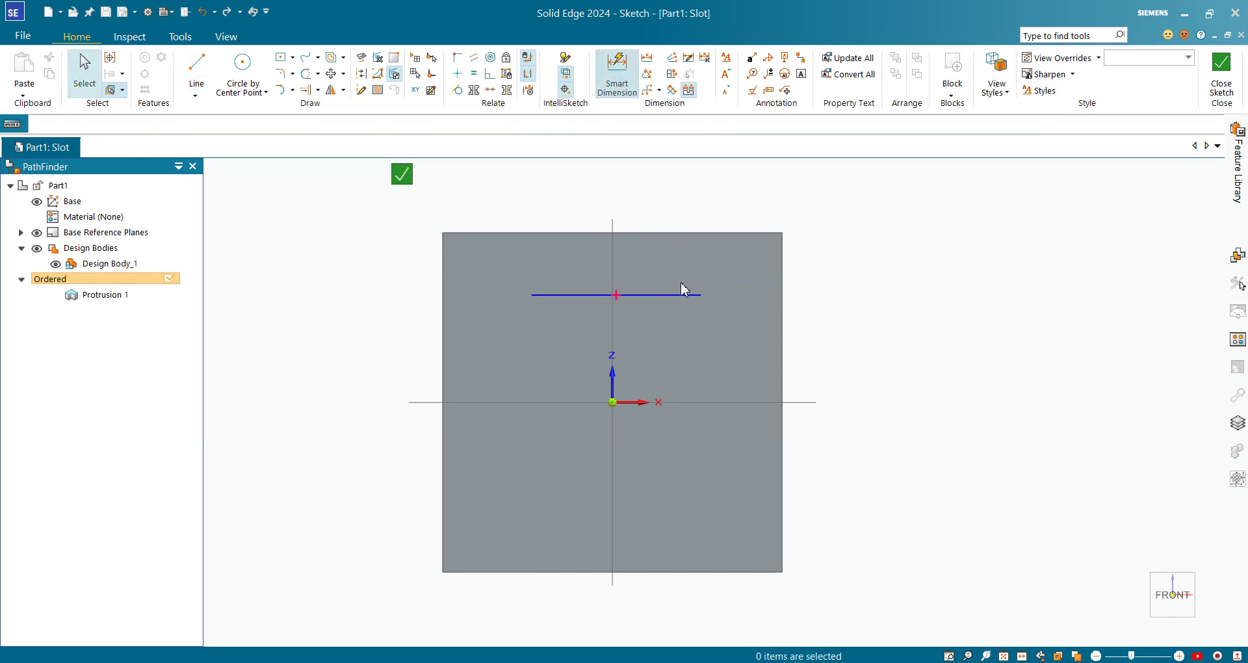
pyautogui.click(646, 295)
pyautogui.click(632, 208)
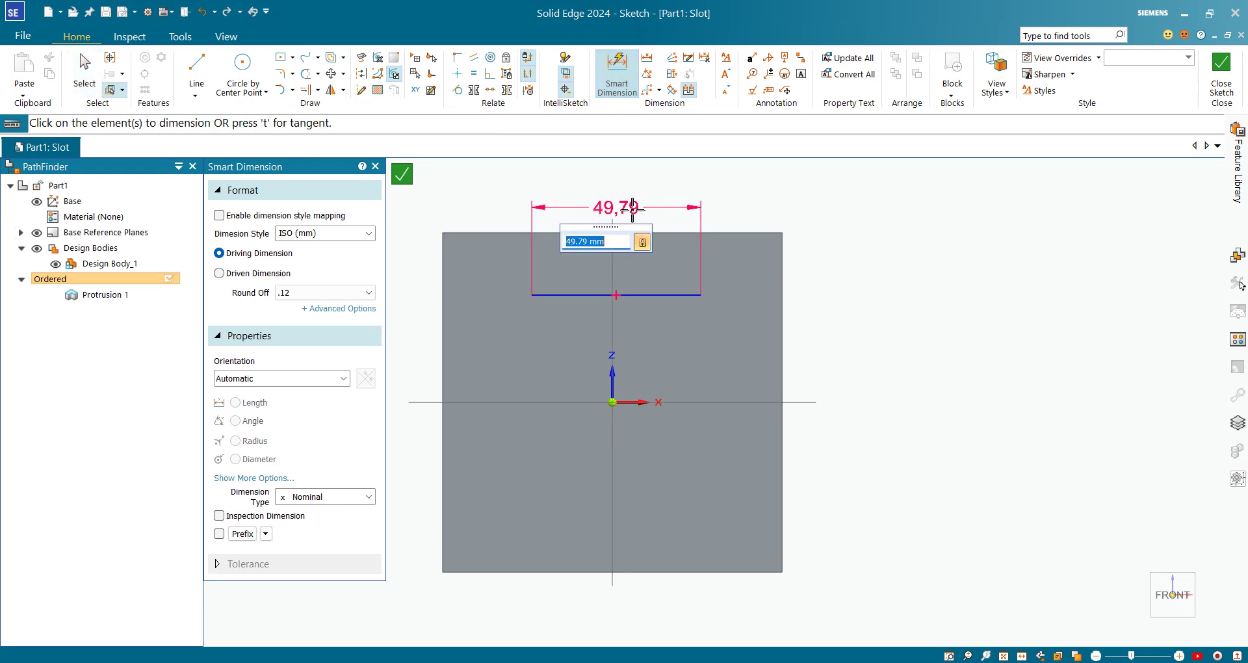
pyautogui.press('Return')
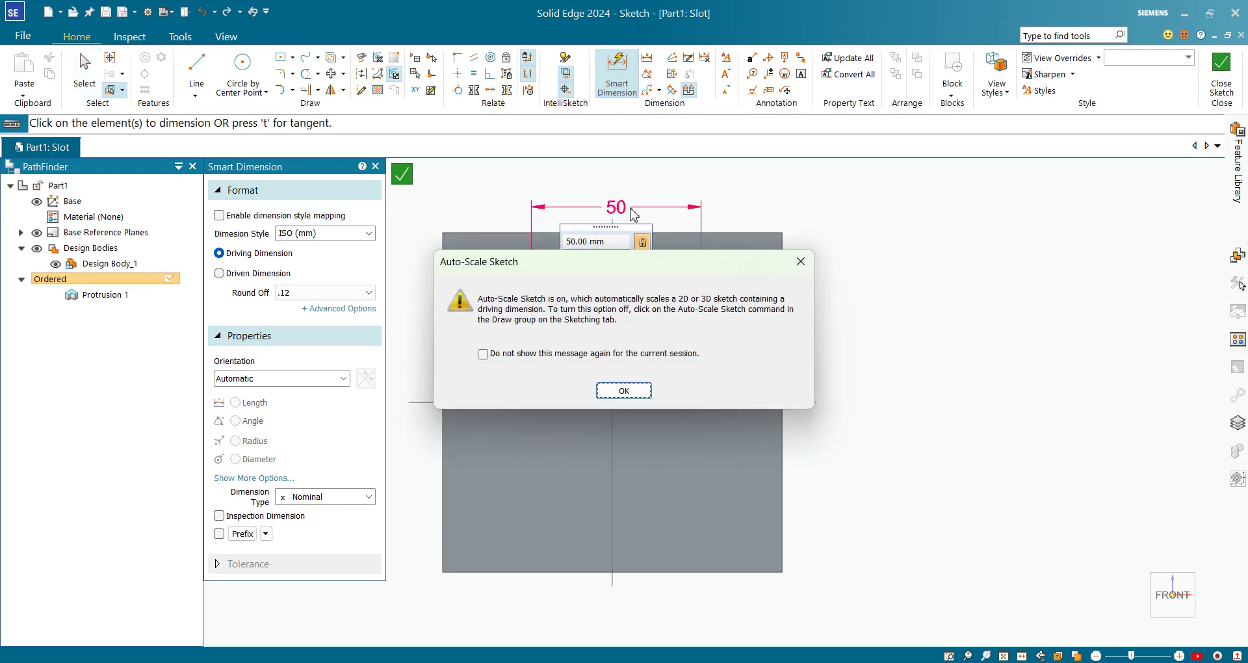
pyautogui.click(482, 355)
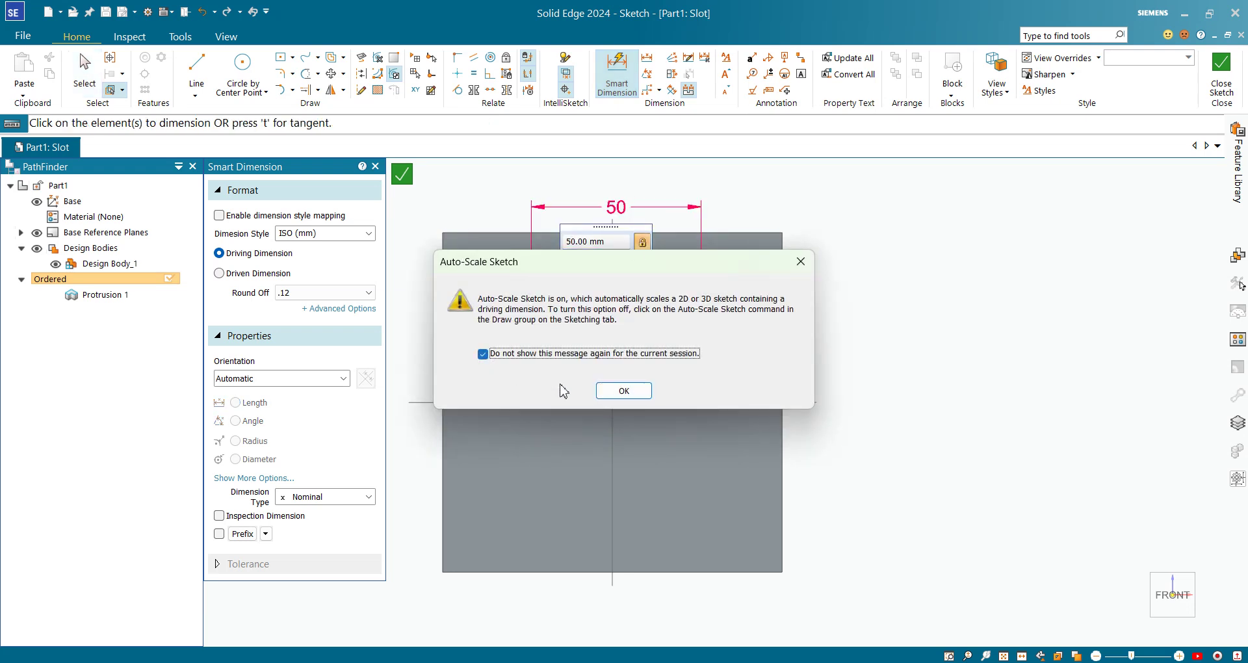
pyautogui.click(624, 392)
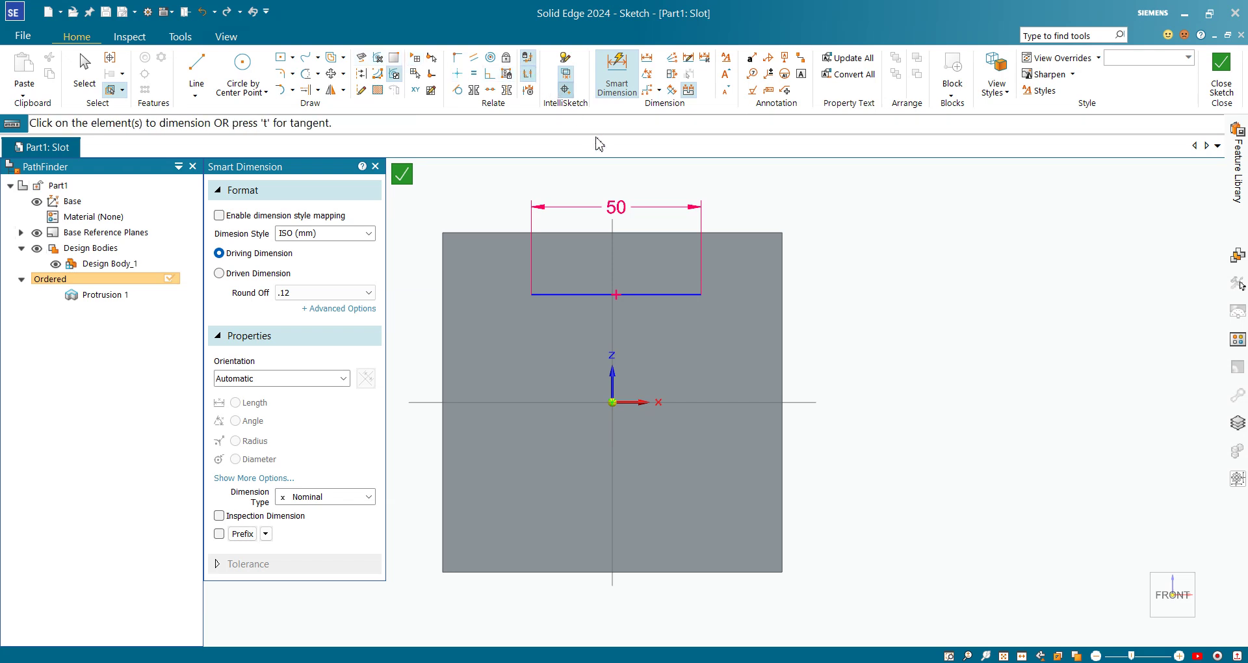
# Connect the line's midpoint to the vertical reference axis
pyautogui.click(458, 60)
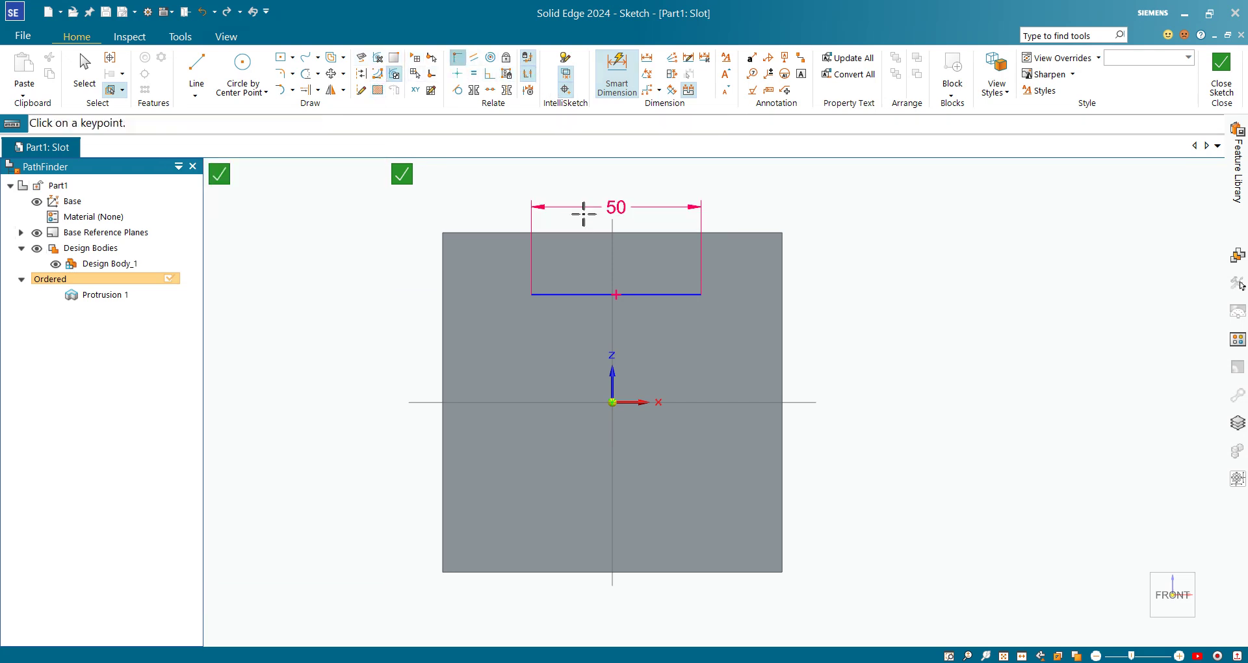
pyautogui.click(616, 294)
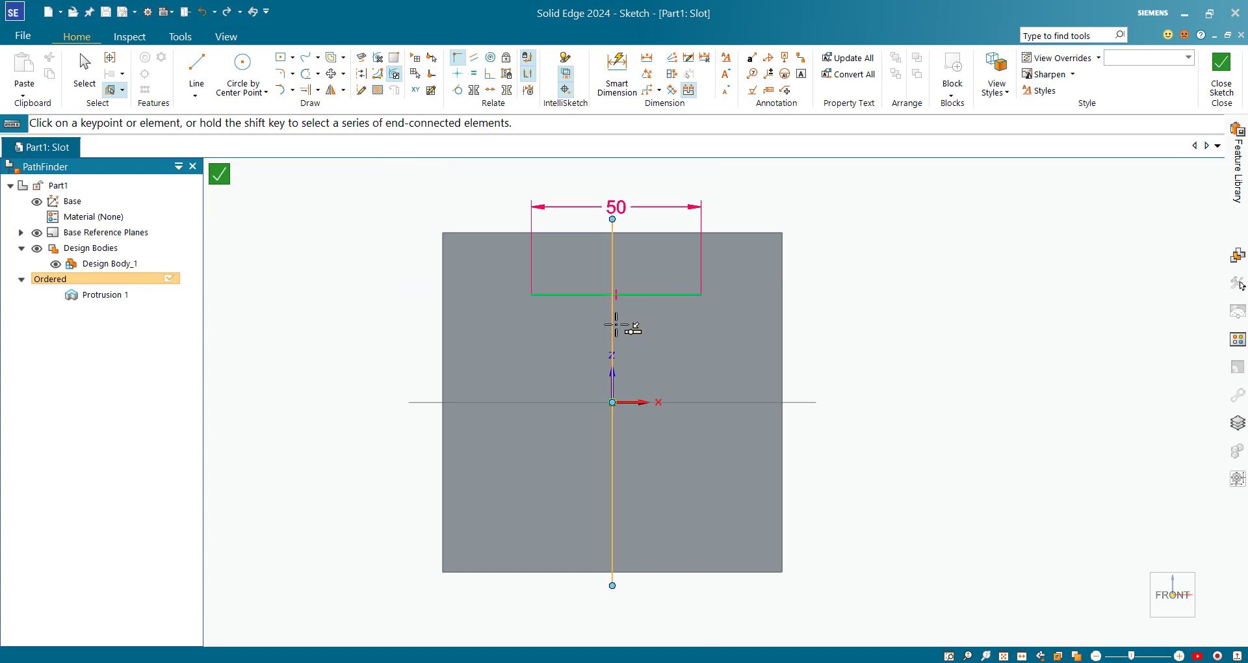
pyautogui.click(615, 323)
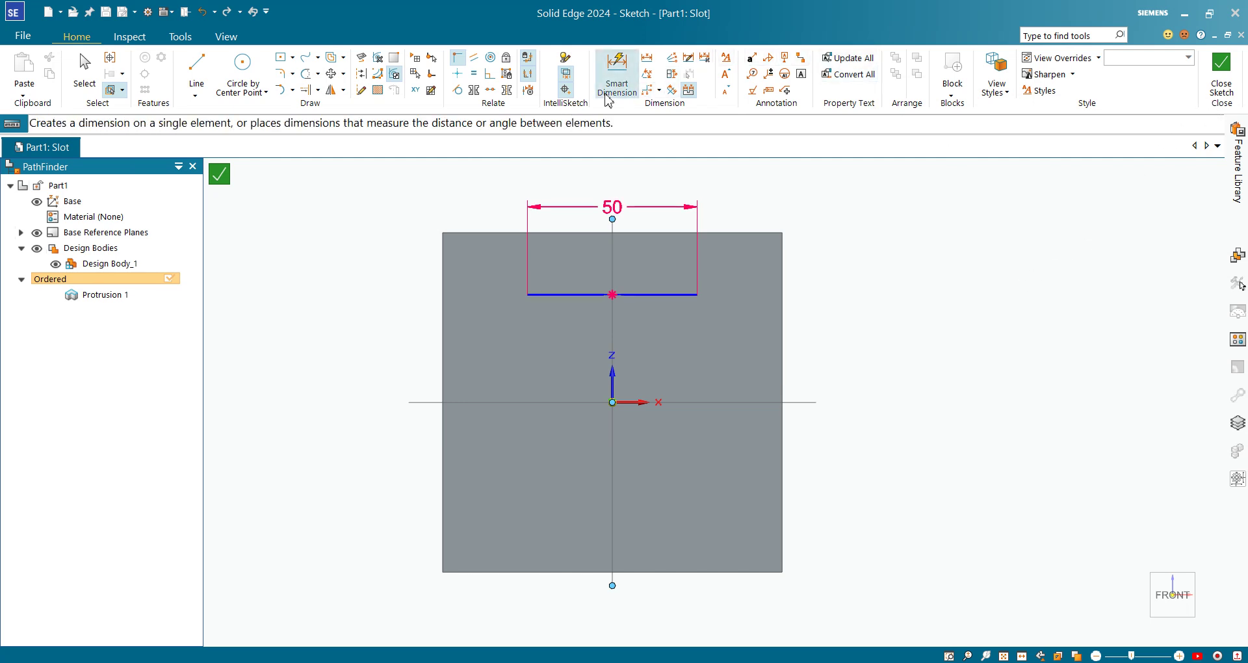
# Dimension the distance between the slot line and the horizontal reference axis as 35 mm
pyautogui.click(617, 72)
pyautogui.click(680, 295)
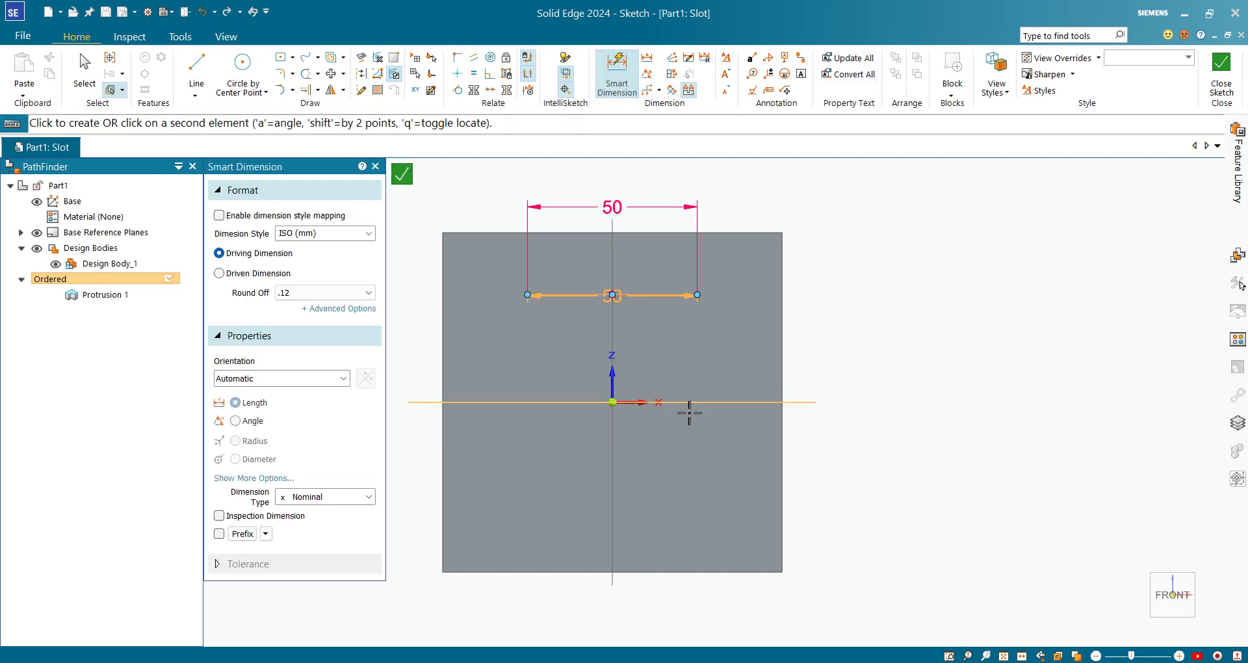
pyautogui.click(691, 405)
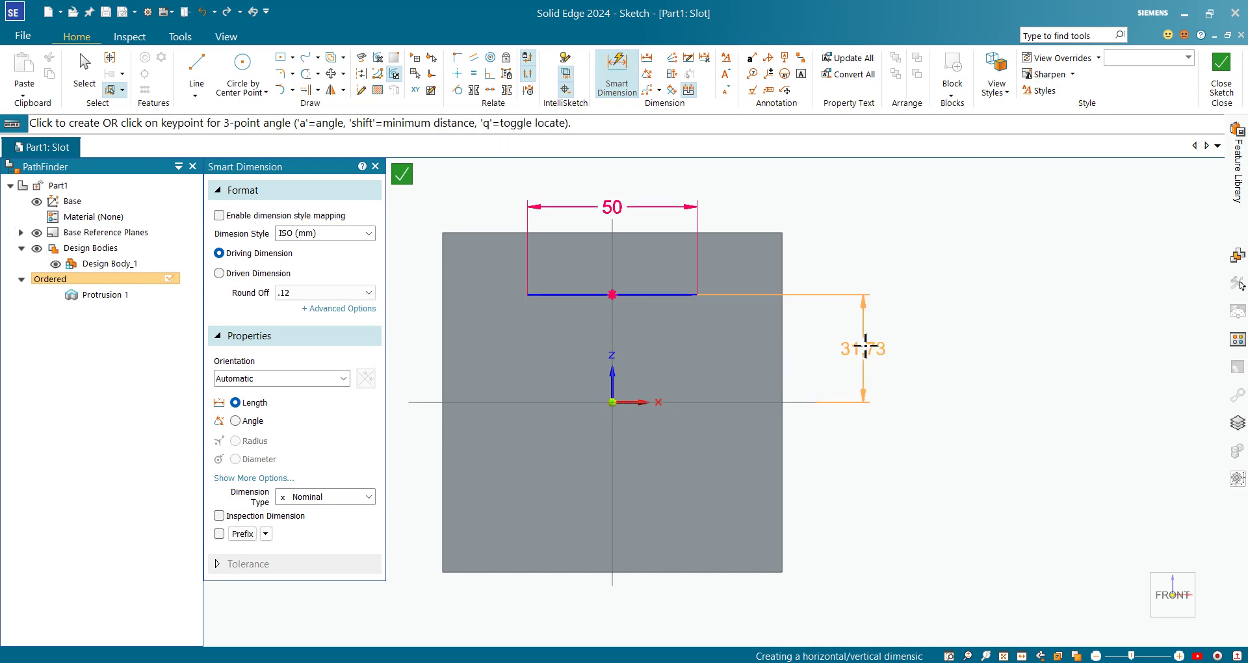
pyautogui.click(866, 344)
pyautogui.write('35')
pyautogui.press('Return')
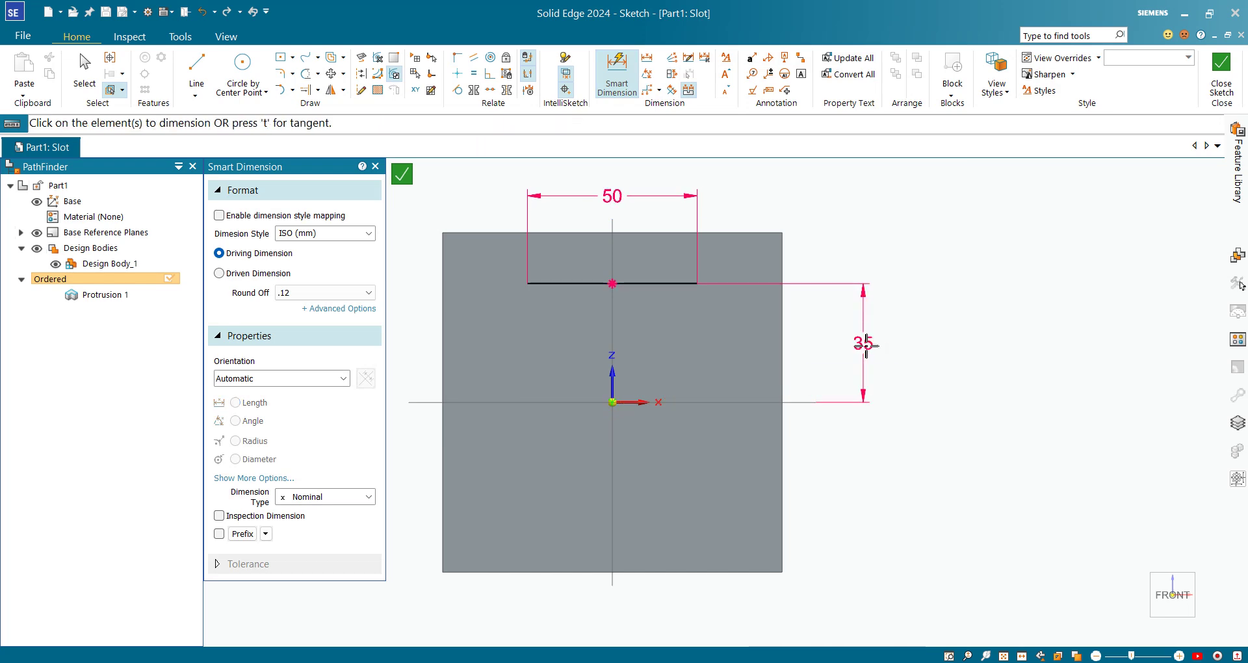
# Close the slot profile sketch and cut the slot through the plate with a one-sided Through Next extent
pyautogui.click(1221, 71)
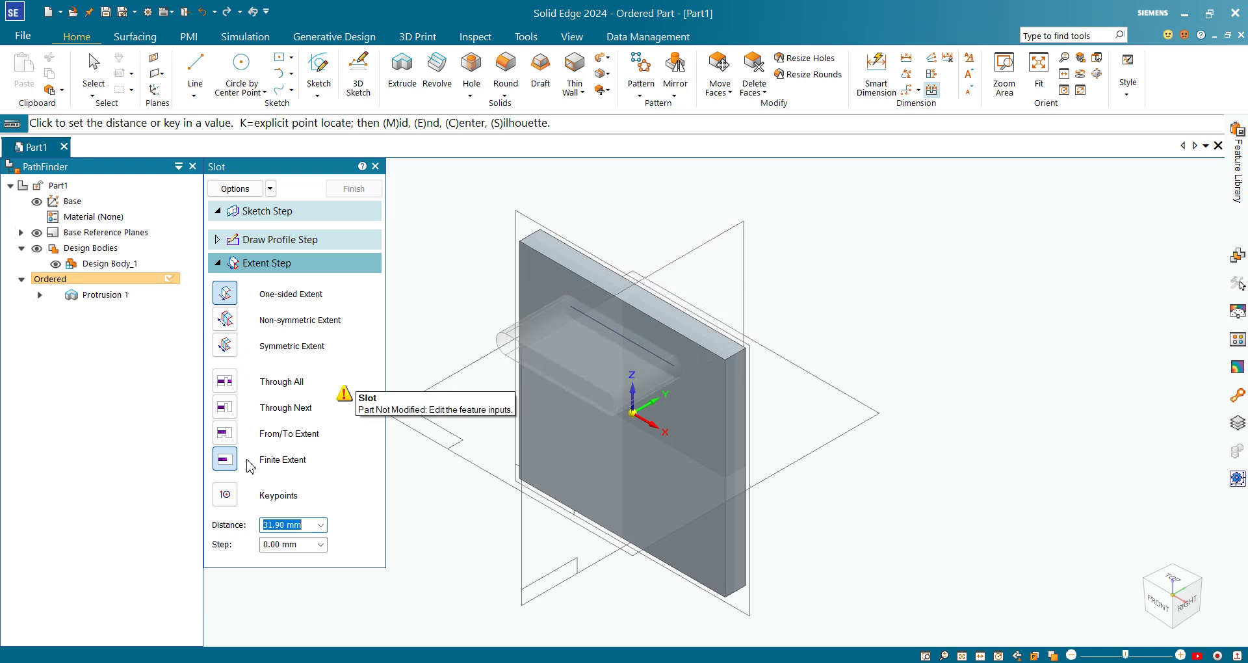
pyautogui.click(224, 407)
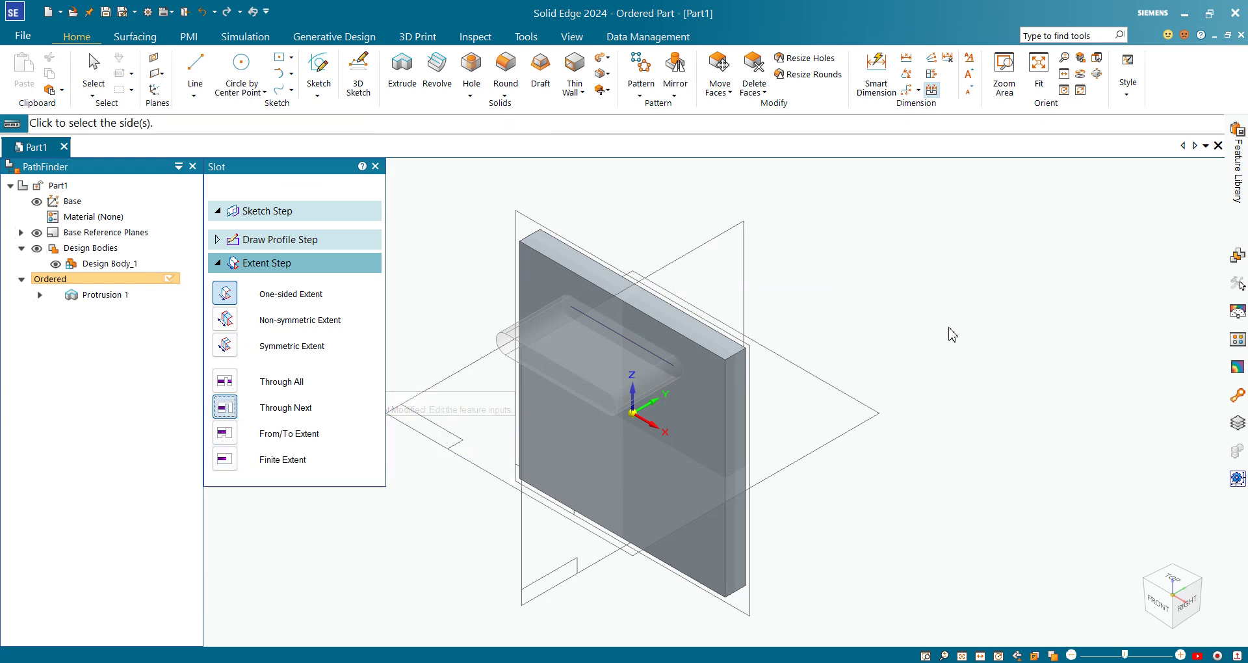
pyautogui.click(820, 346)
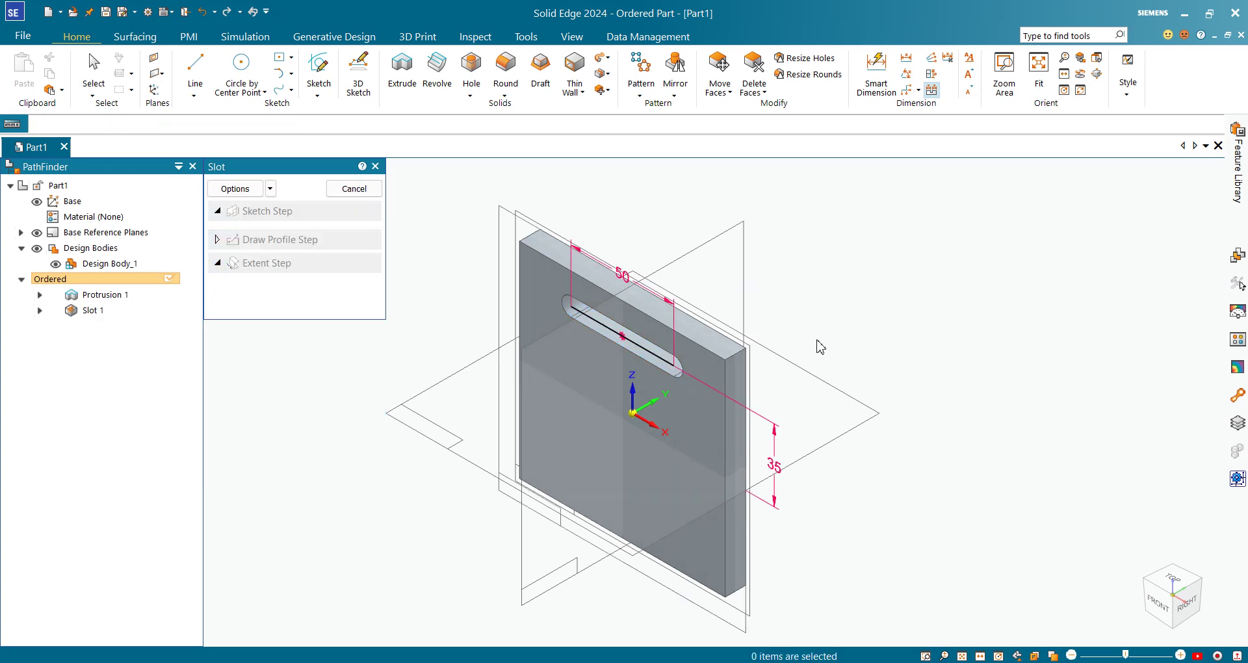
pyautogui.click(354, 189)
pyautogui.scroll(5, 665, 345)
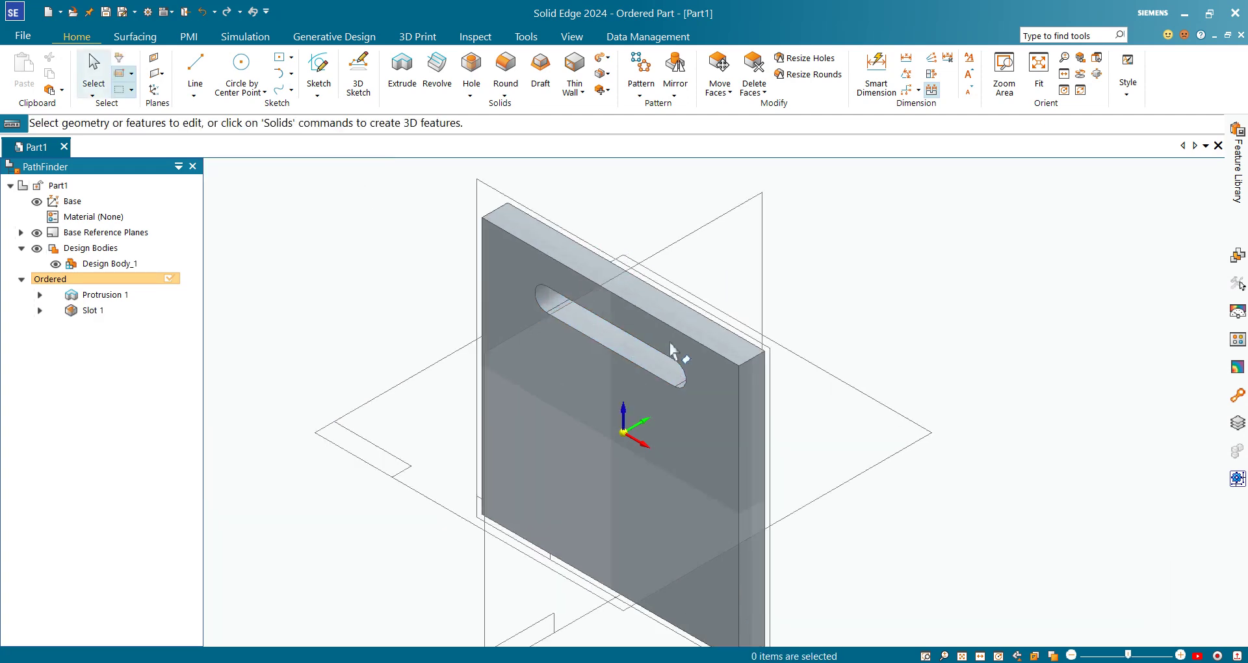
pyautogui.moveTo(809, 386); pyautogui.dragTo(546, 440, button='middle')
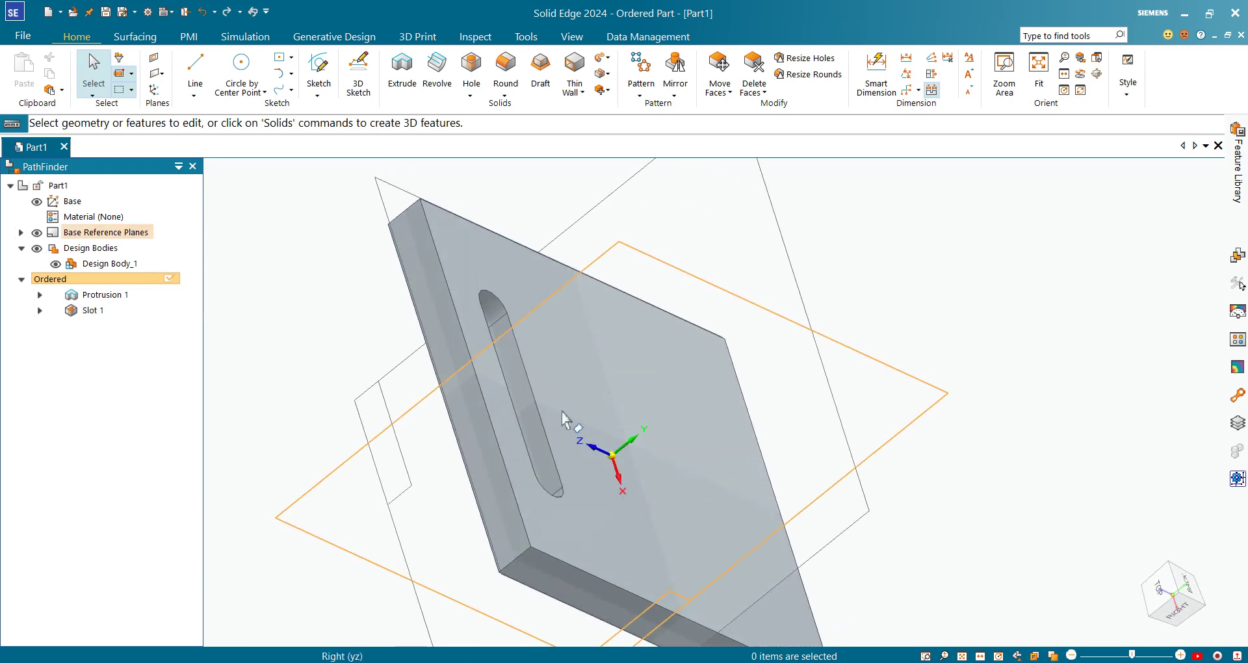
pyautogui.moveTo(492, 296); pyautogui.dragTo(635, 198, button='middle')
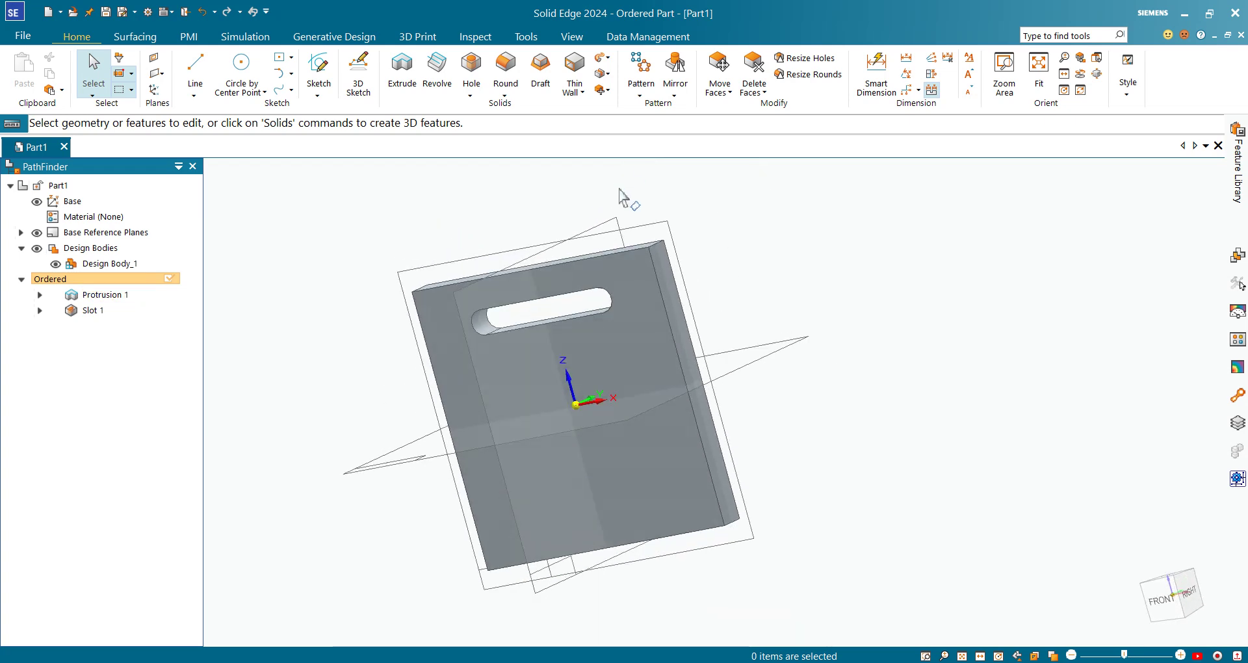
pyautogui.click(1152, 604)
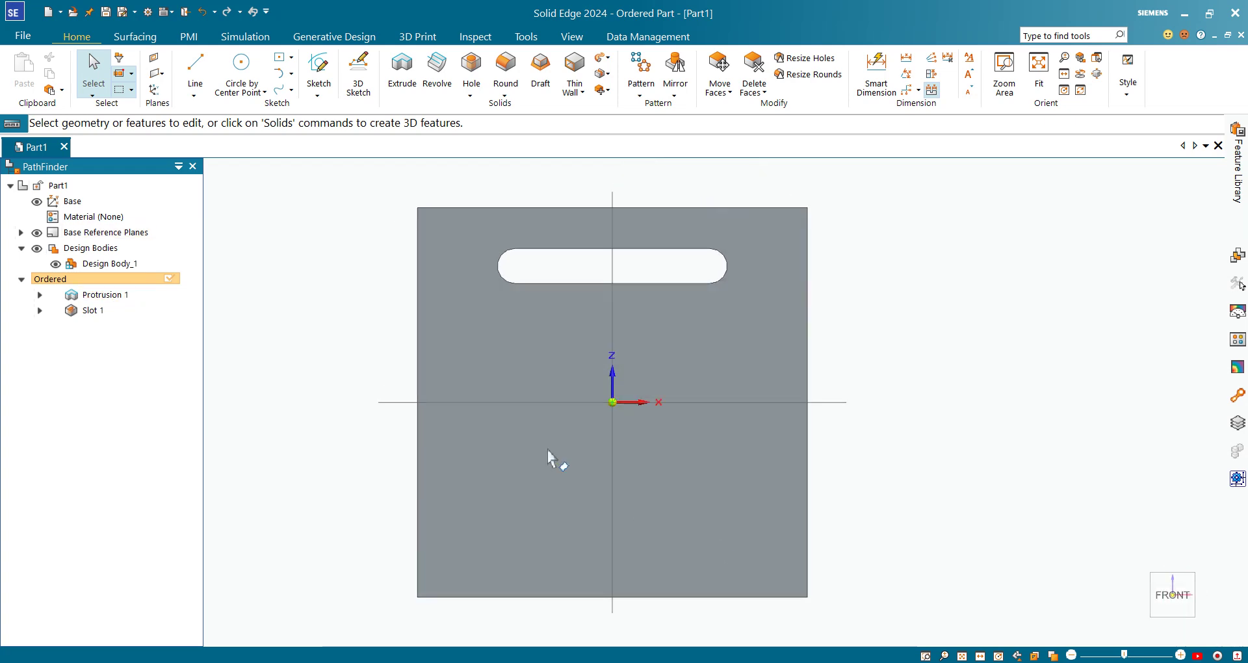
pyautogui.moveTo(629, 276); pyautogui.dragTo(514, 284, button='middle')
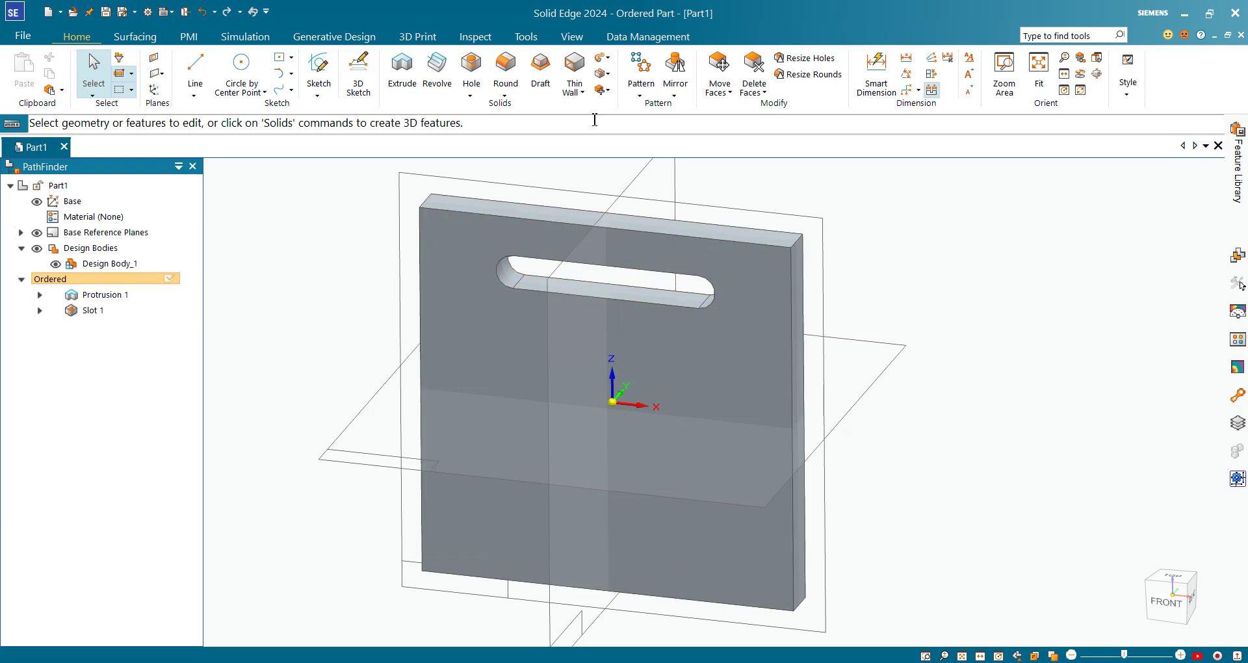
# Start a second Slot feature with 9 mm width and arc ends, using a coincident plane on the plate's front face
pyautogui.click(469, 94)
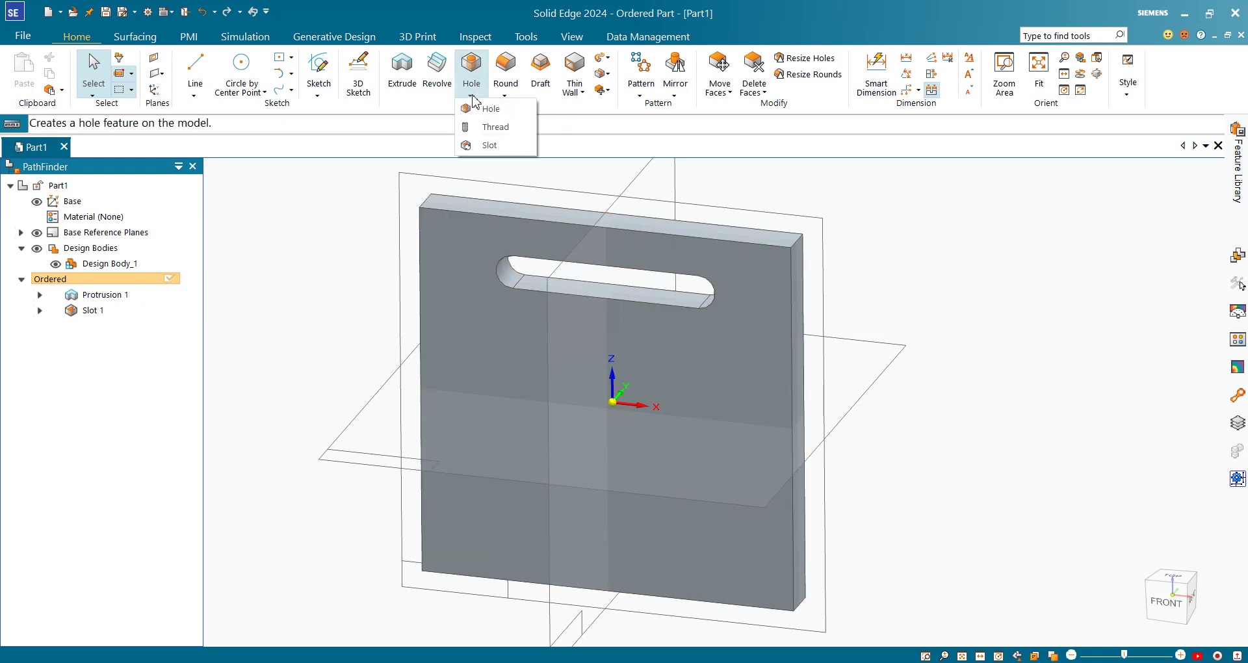
pyautogui.click(500, 147)
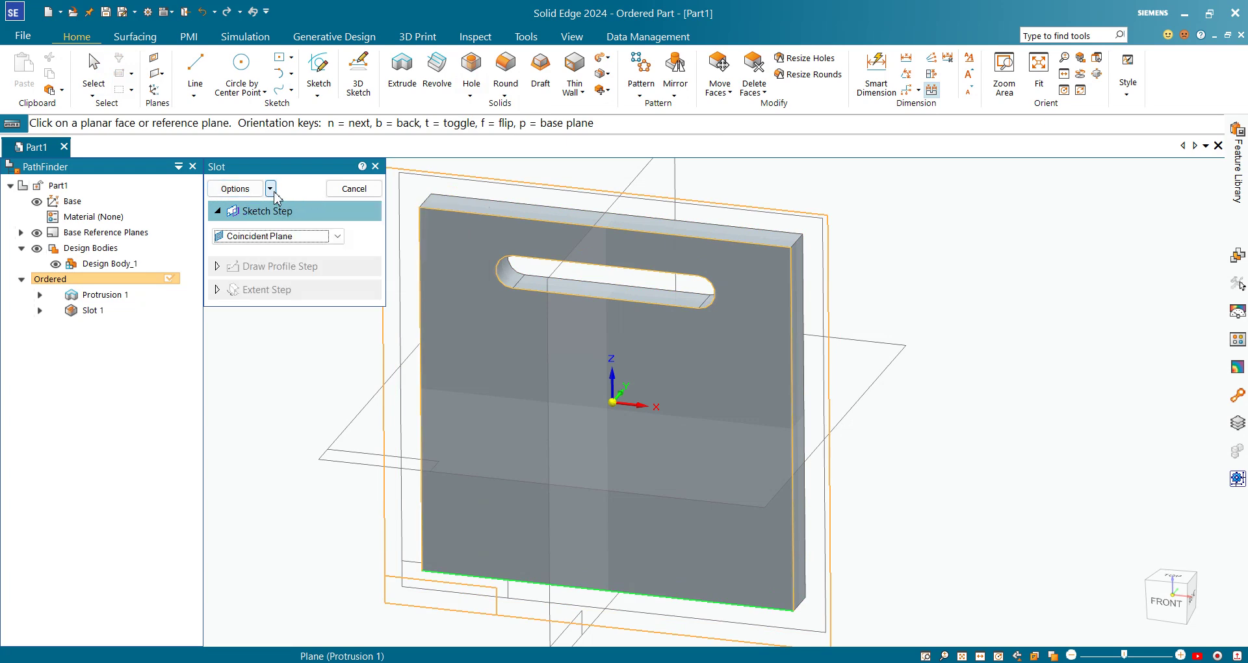
pyautogui.click(235, 188)
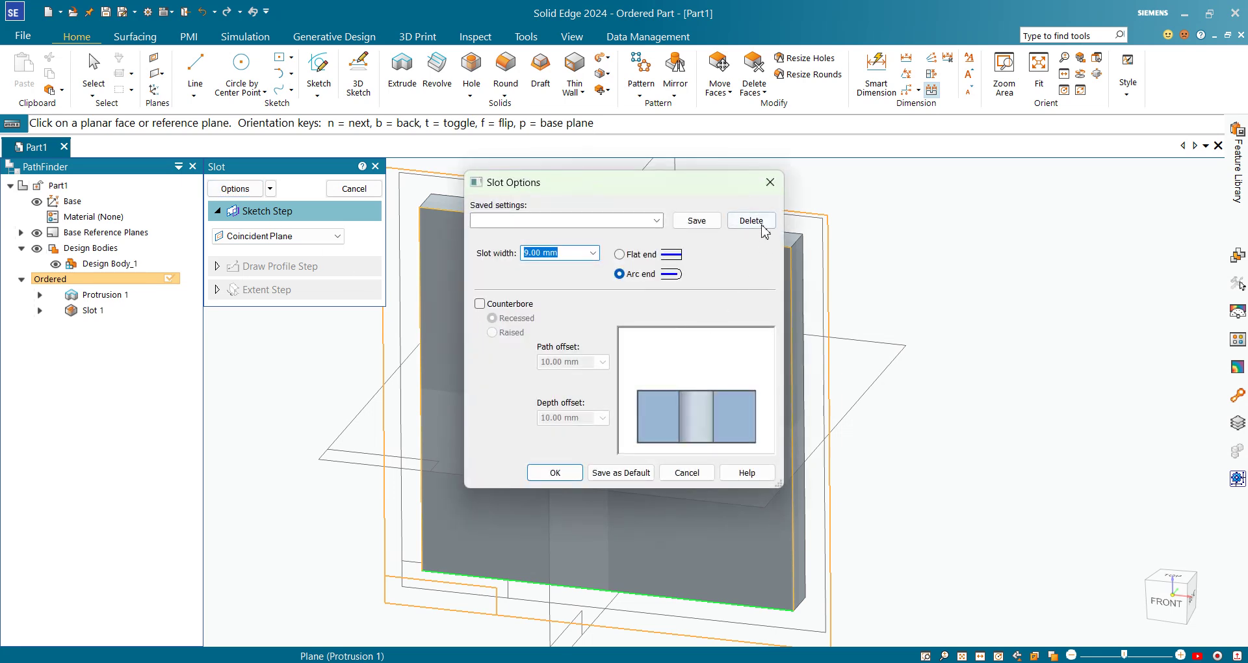
pyautogui.click(689, 479)
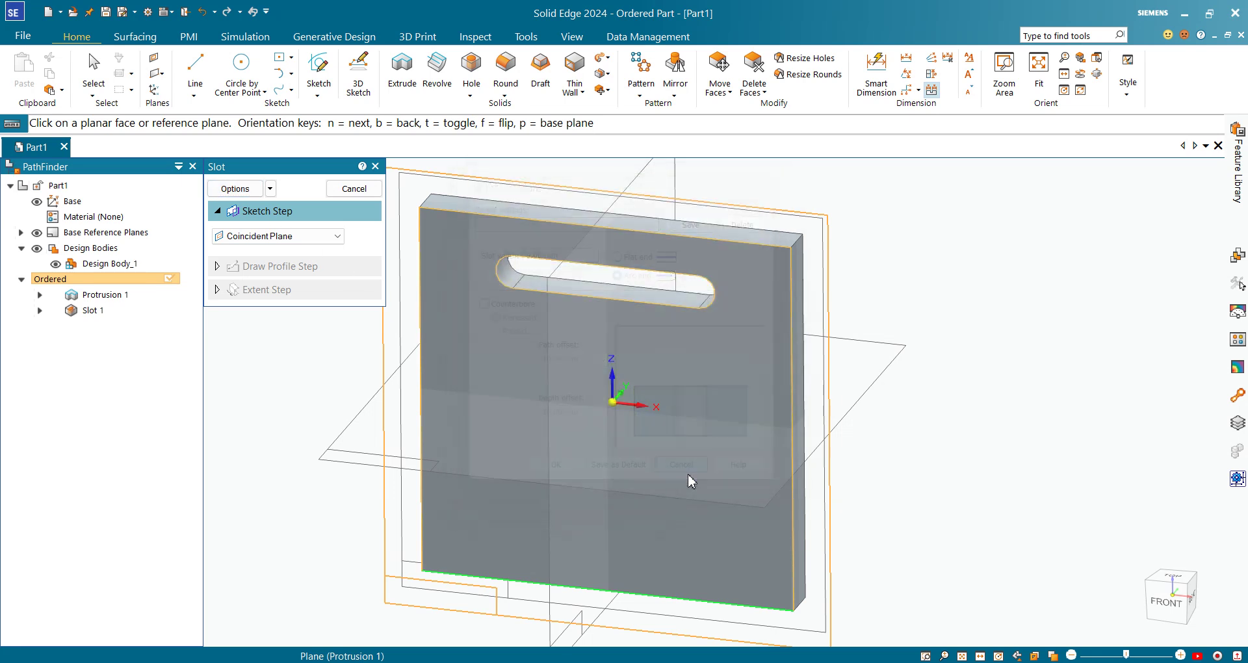
pyautogui.click(319, 242)
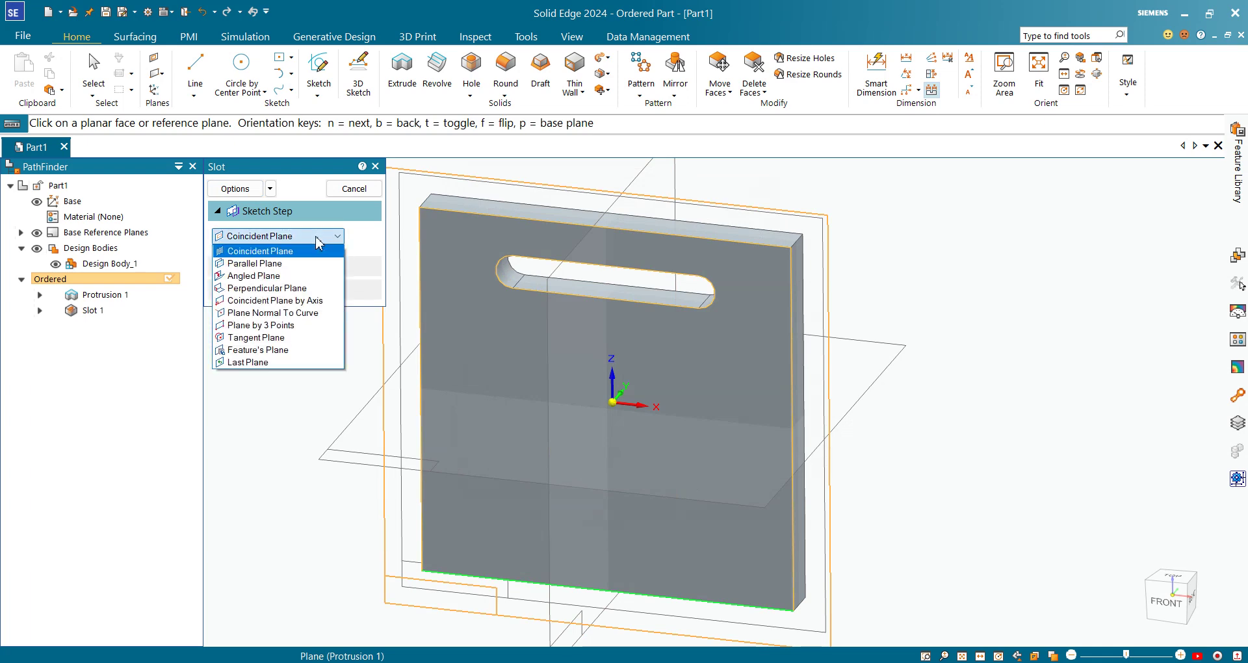
pyautogui.click(318, 244)
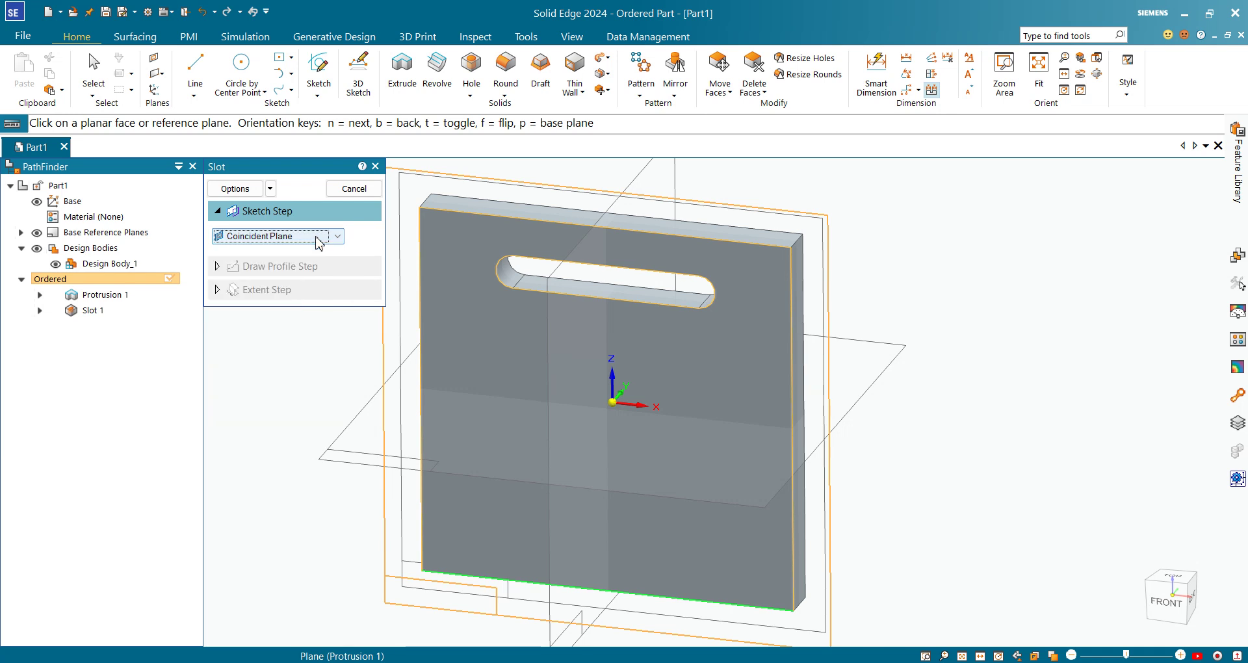
pyautogui.click(234, 189)
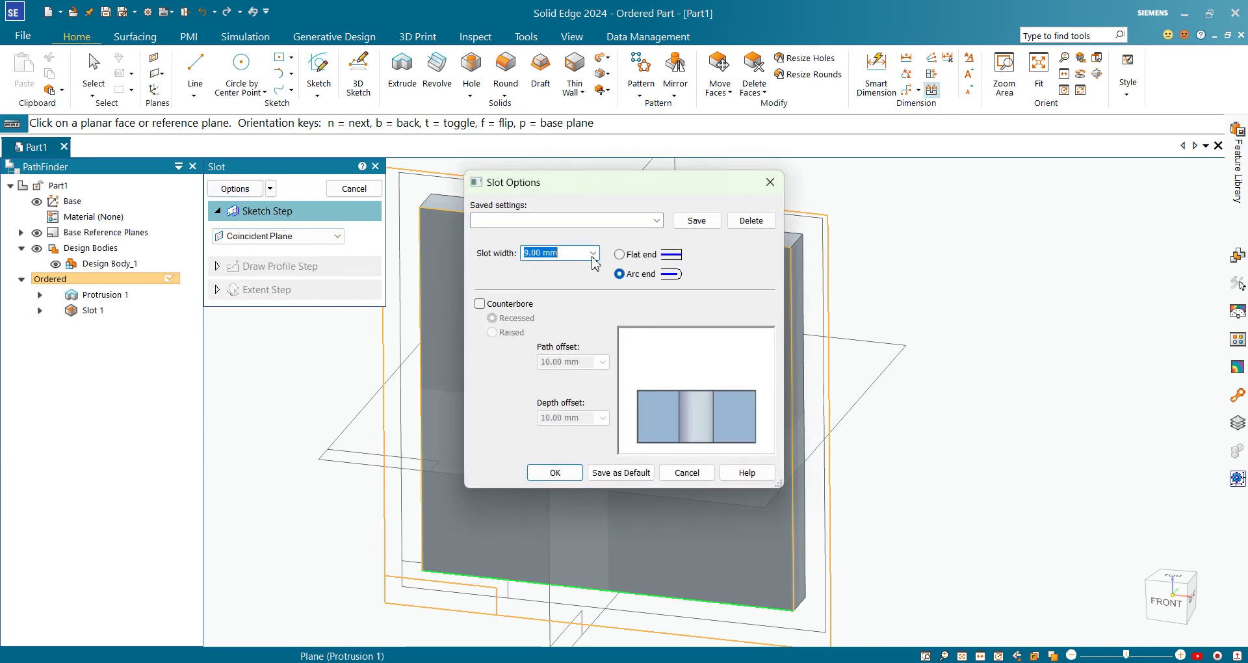
pyautogui.click(554, 472)
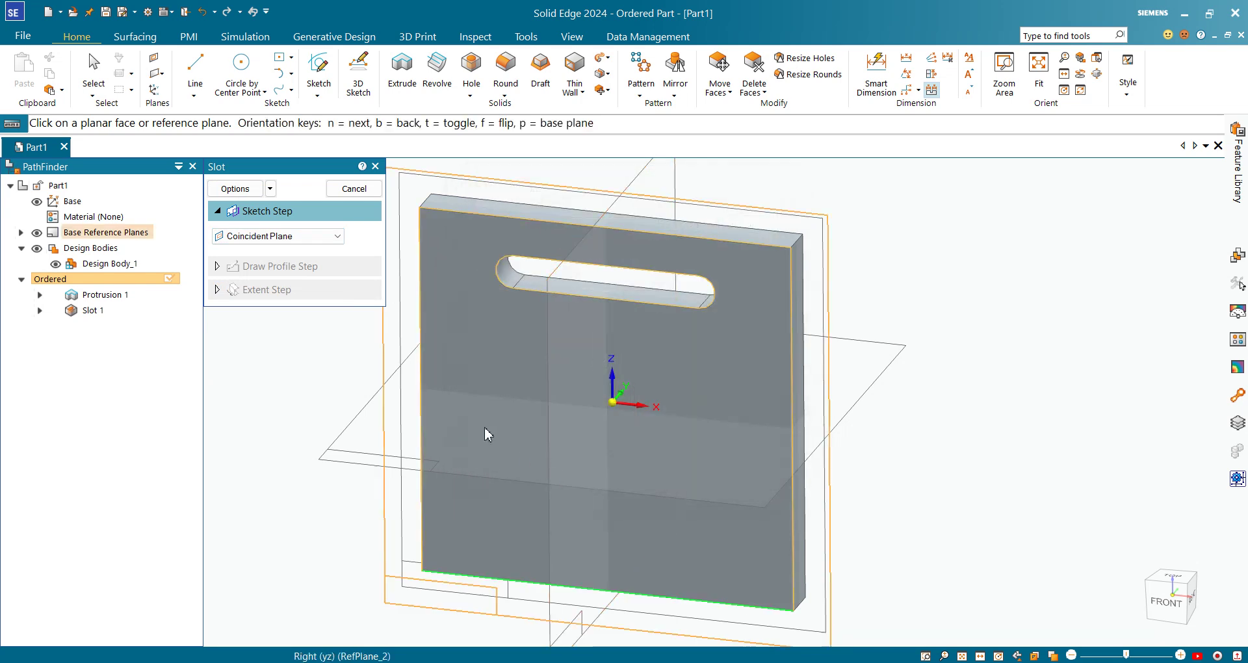
pyautogui.click(464, 273)
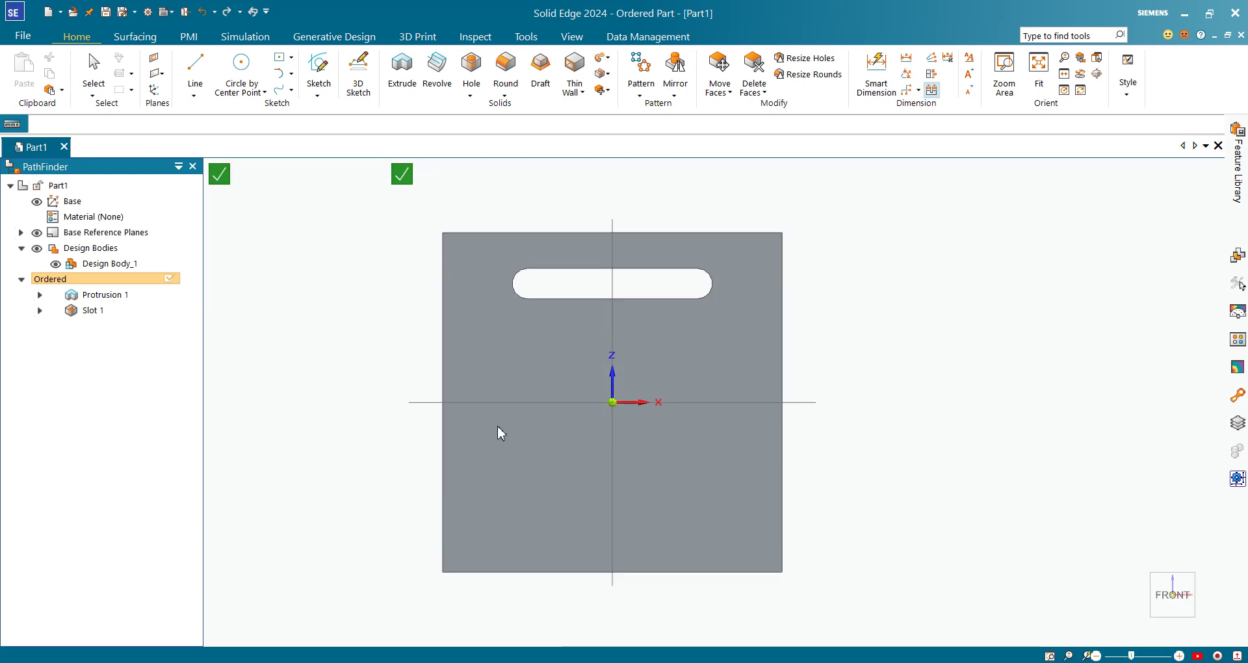
# Sketch an upward-bulging arc of about 34 mm radius below the existing slot, spanning the vertical axis
pyautogui.press('l')
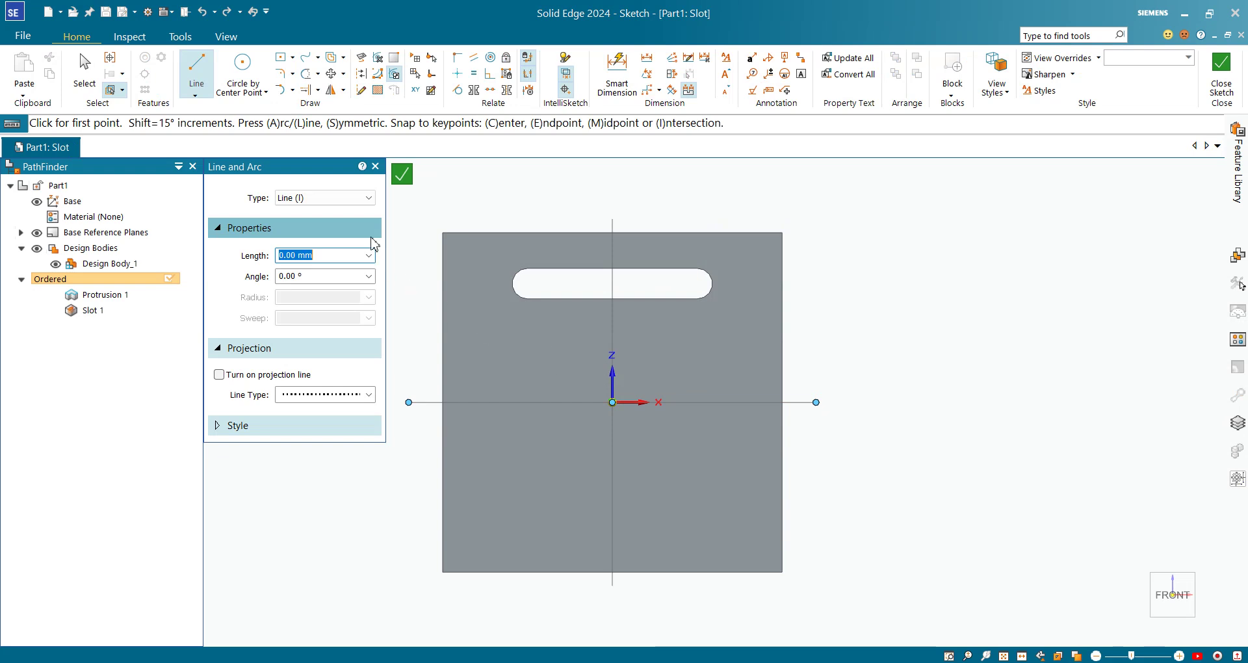
pyautogui.click(349, 199)
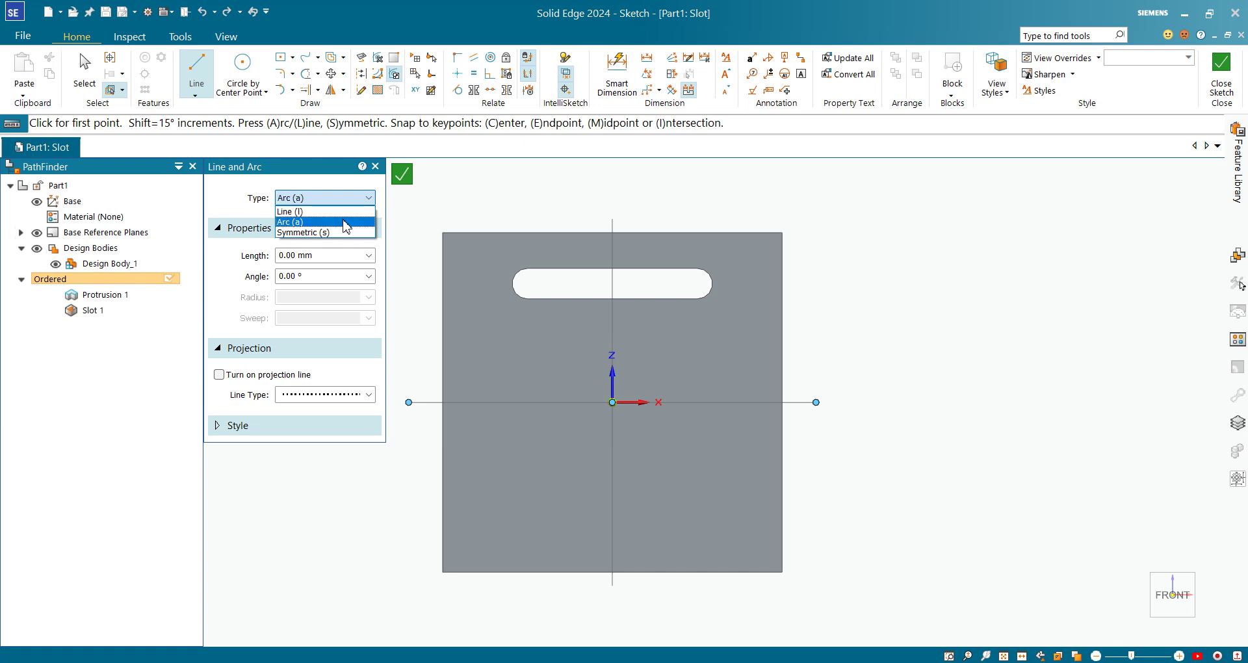
pyautogui.click(344, 198)
pyautogui.click(344, 199)
pyautogui.click(348, 222)
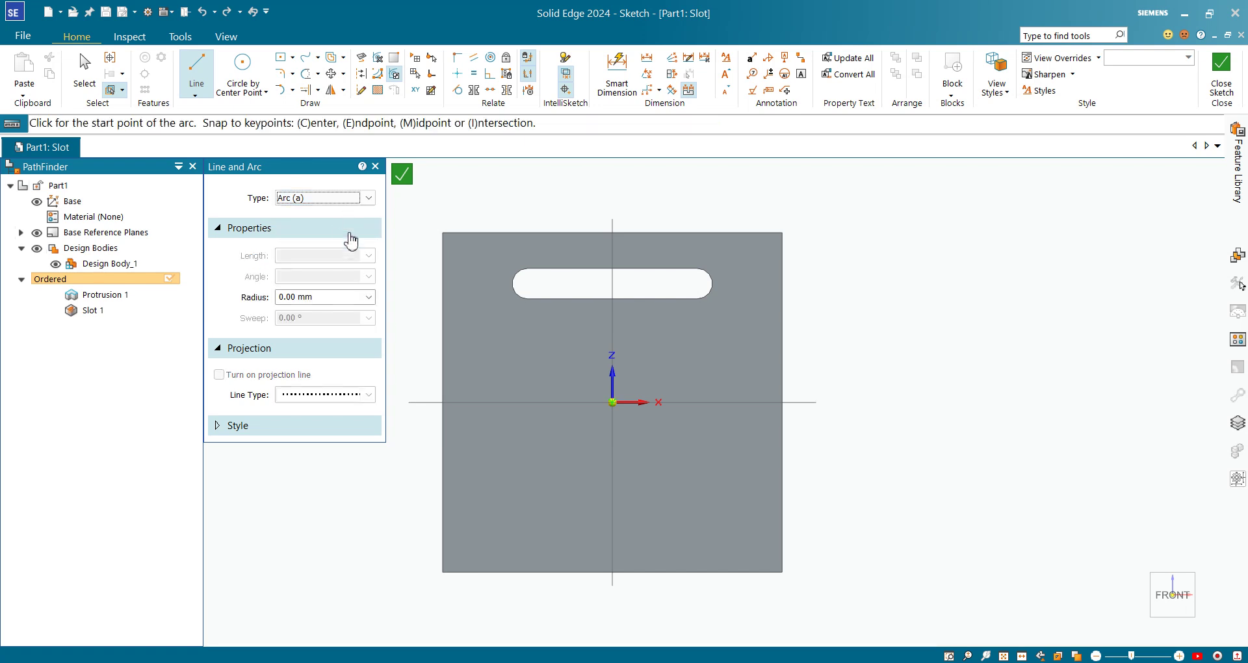
pyautogui.click(509, 386)
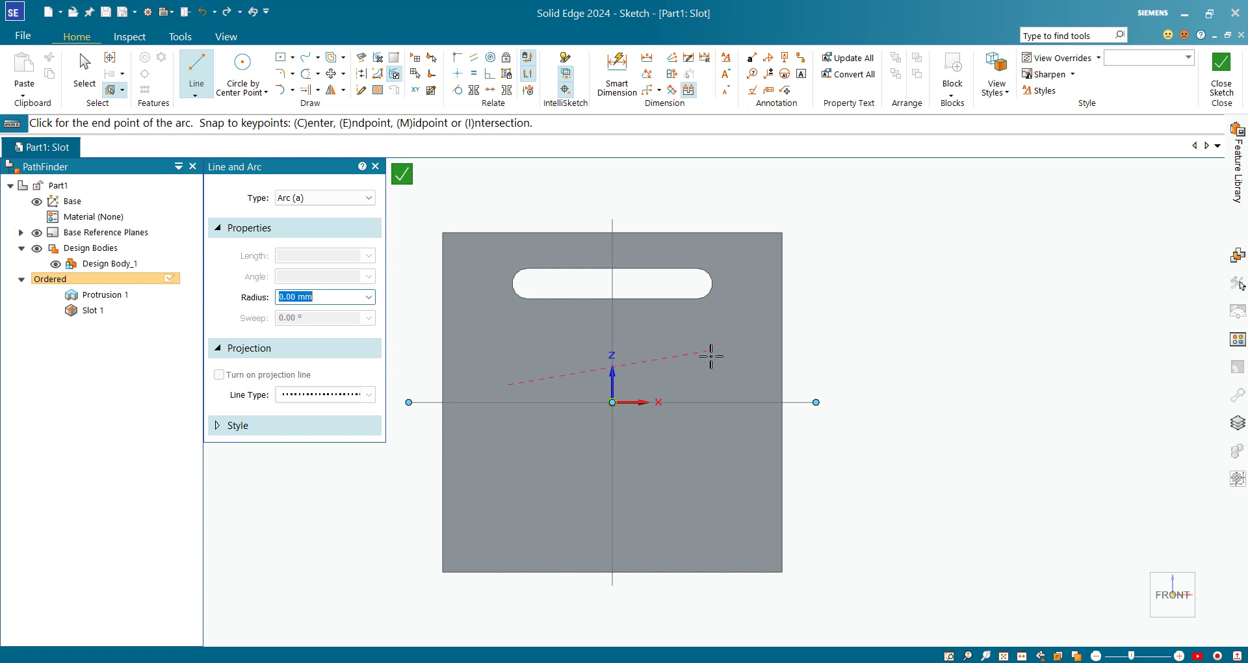
pyautogui.click(714, 384)
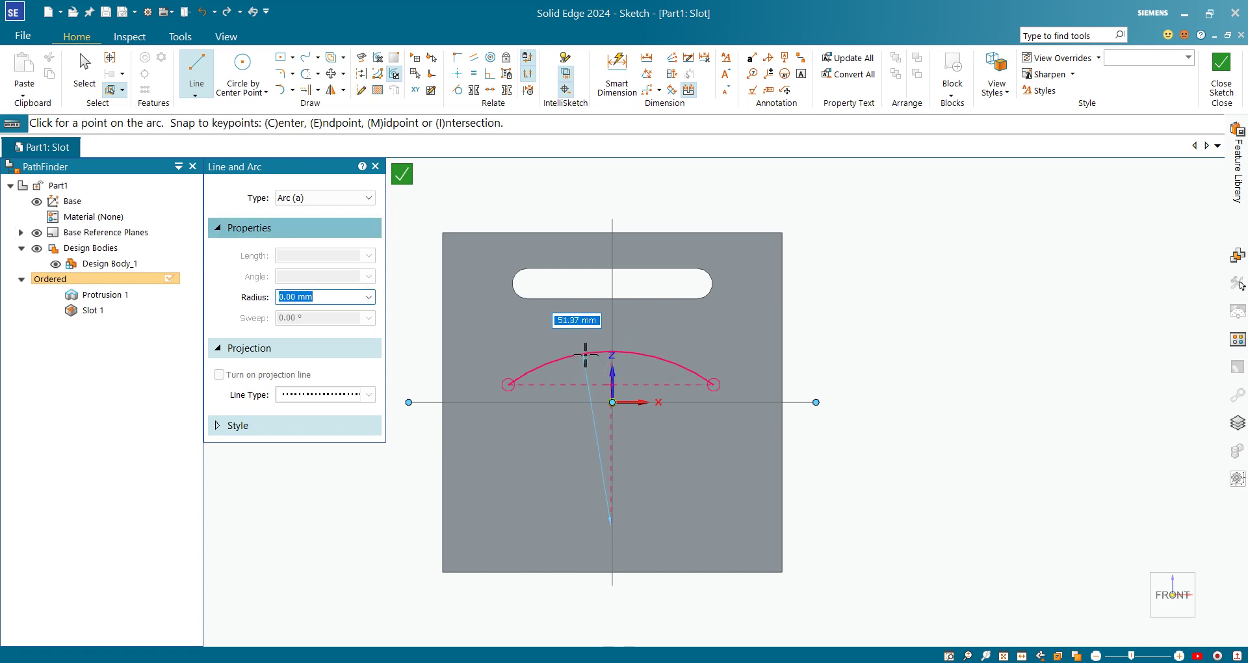
pyautogui.click(617, 323)
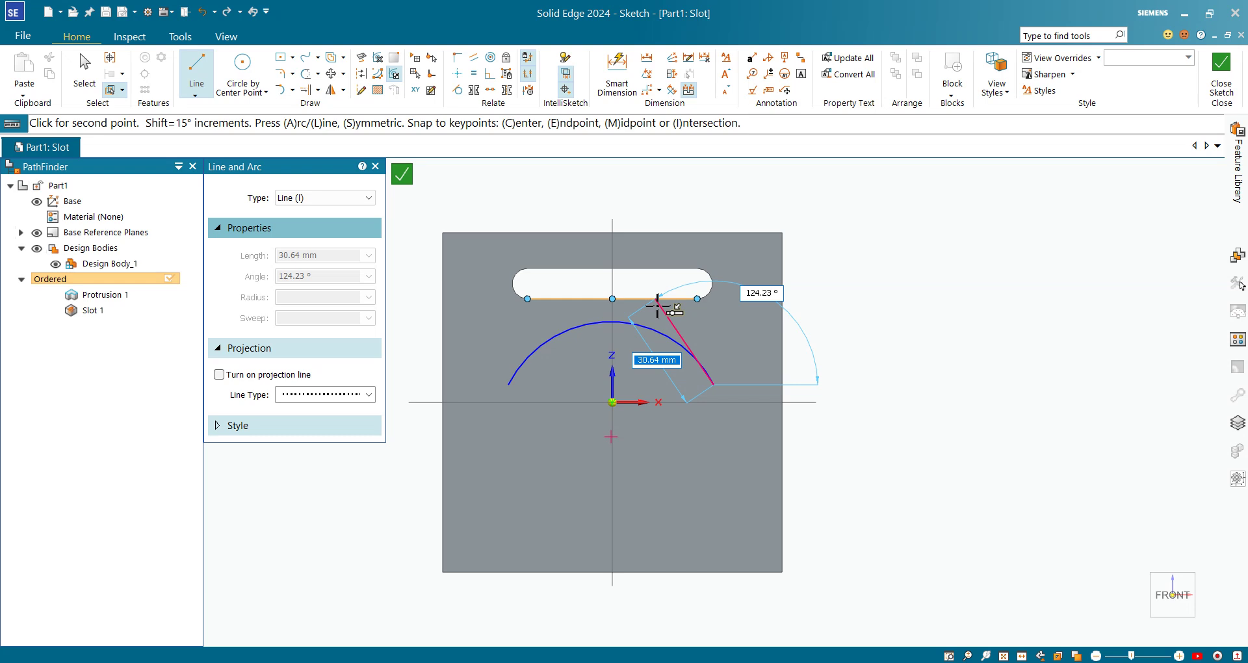
pyautogui.press('Escape')
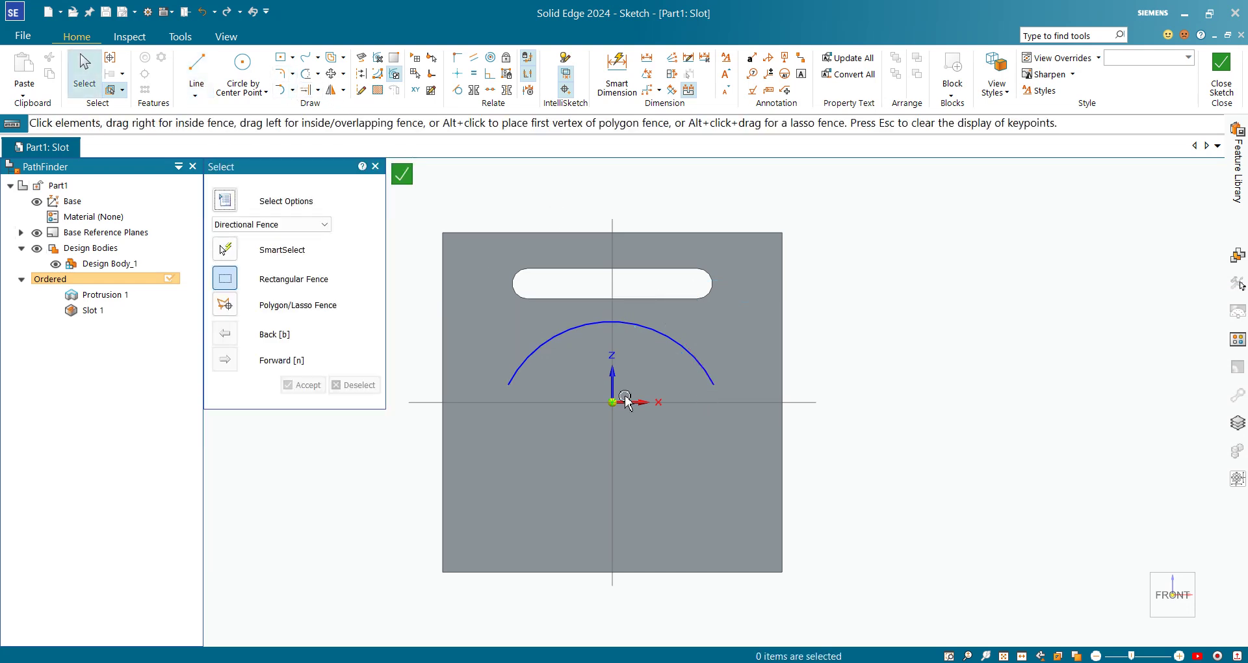
# Draw a line about 34 mm long from the arc's left endpoint to its center point
pyautogui.click(657, 331)
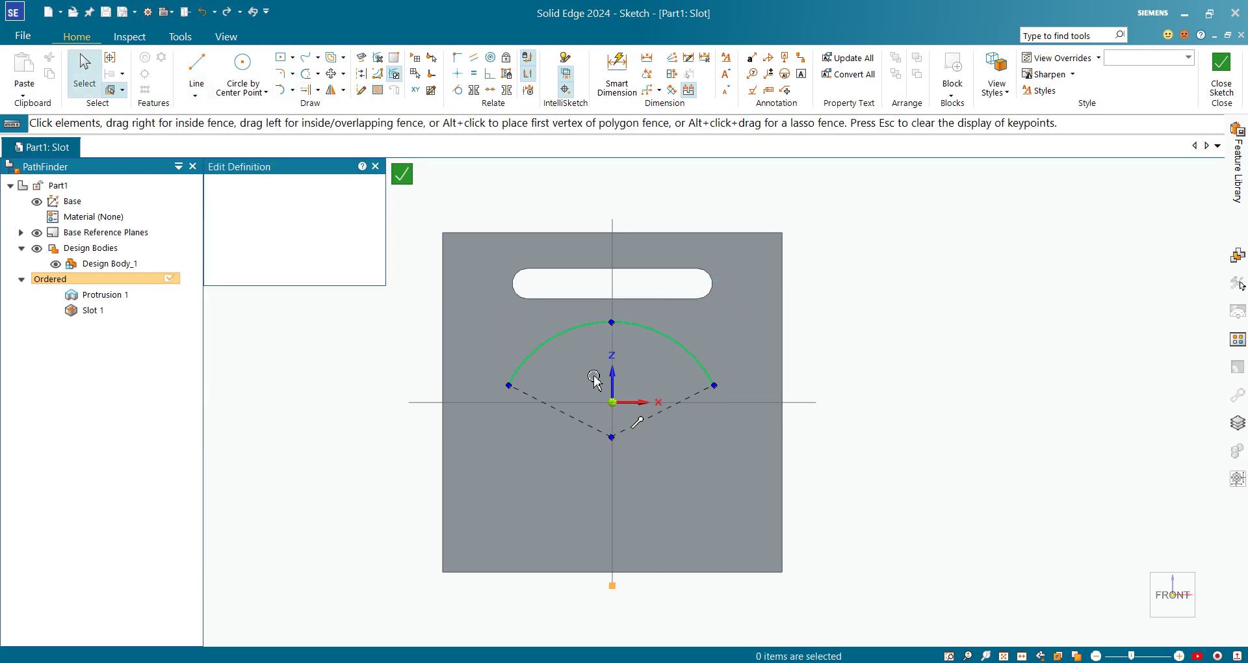
pyautogui.scroll(1, 528, 341)
pyautogui.click(360, 429)
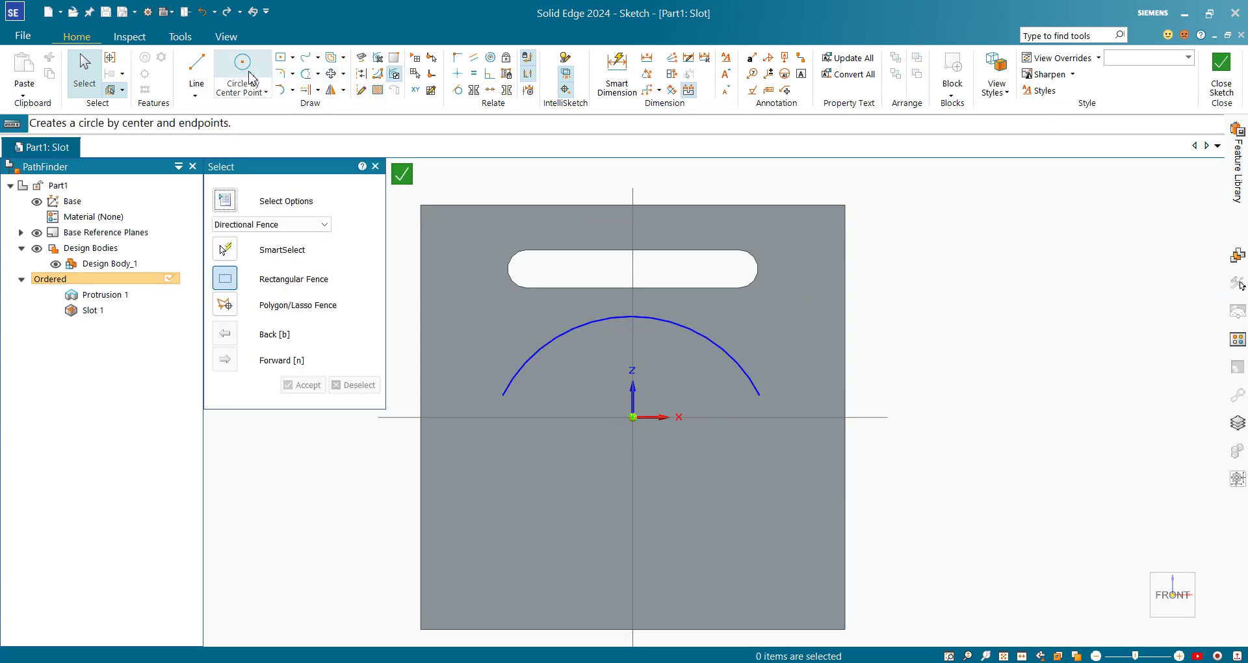
pyautogui.click(195, 95)
pyautogui.click(221, 114)
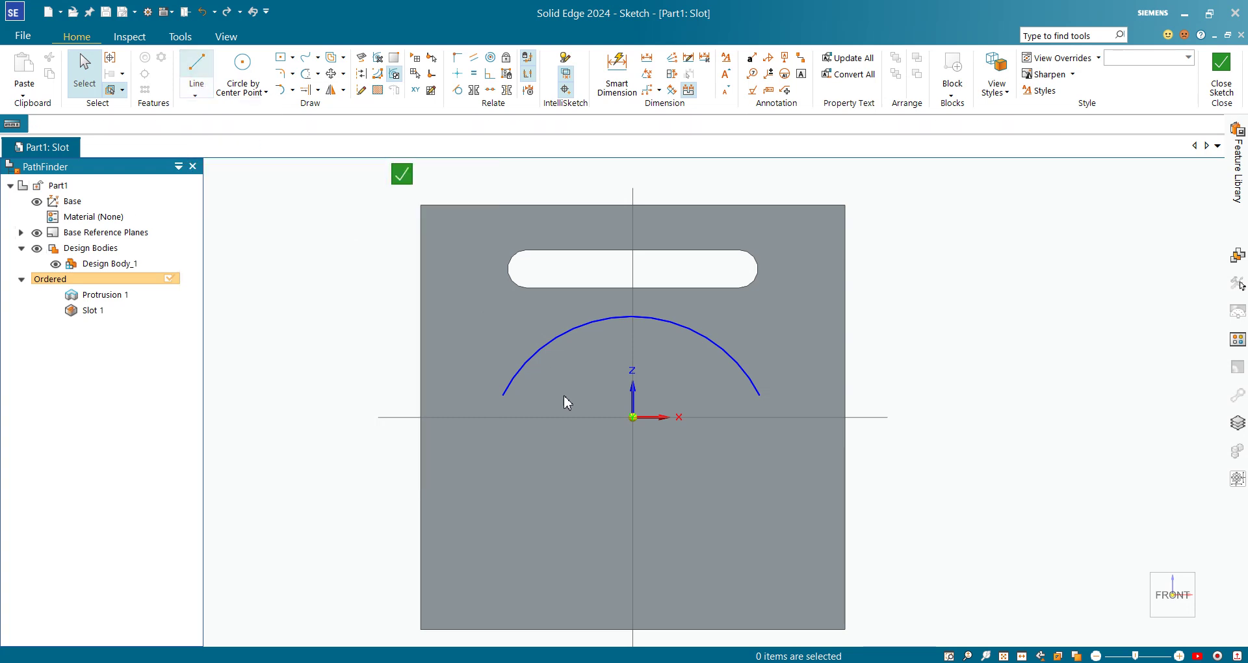
pyautogui.click(503, 395)
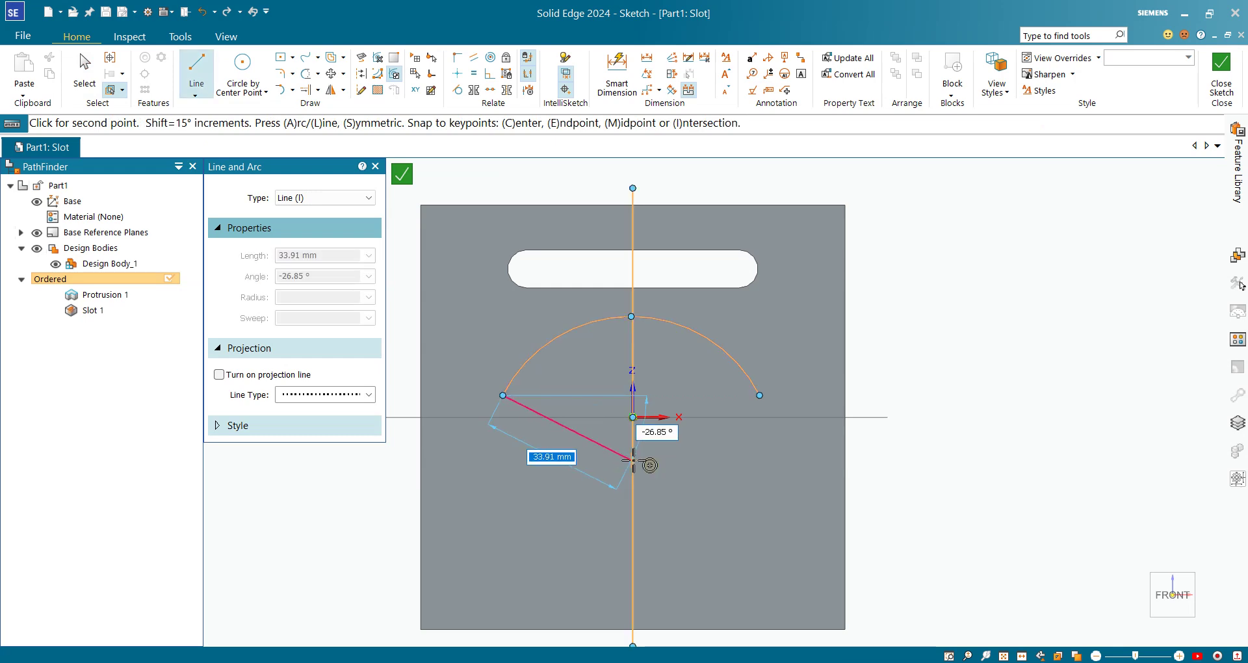
pyautogui.click(631, 460)
pyautogui.press('Escape')
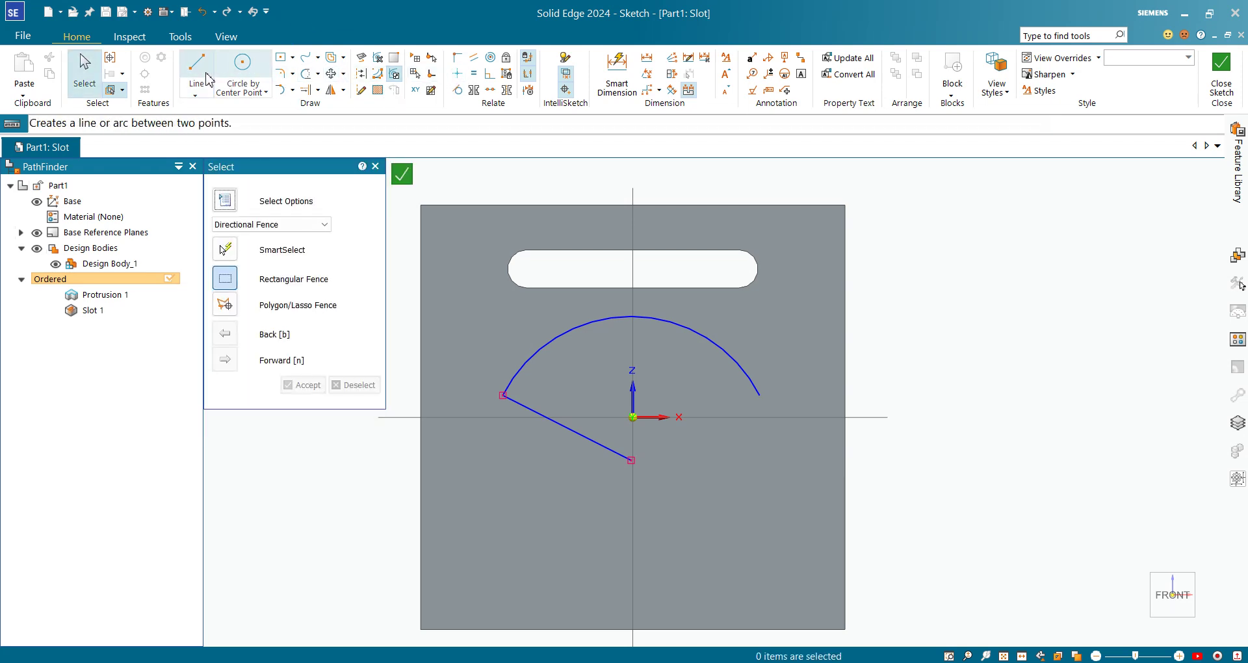
# Draw a second line from the arc's right endpoint to its center, closing the sector shape
pyautogui.press('l')
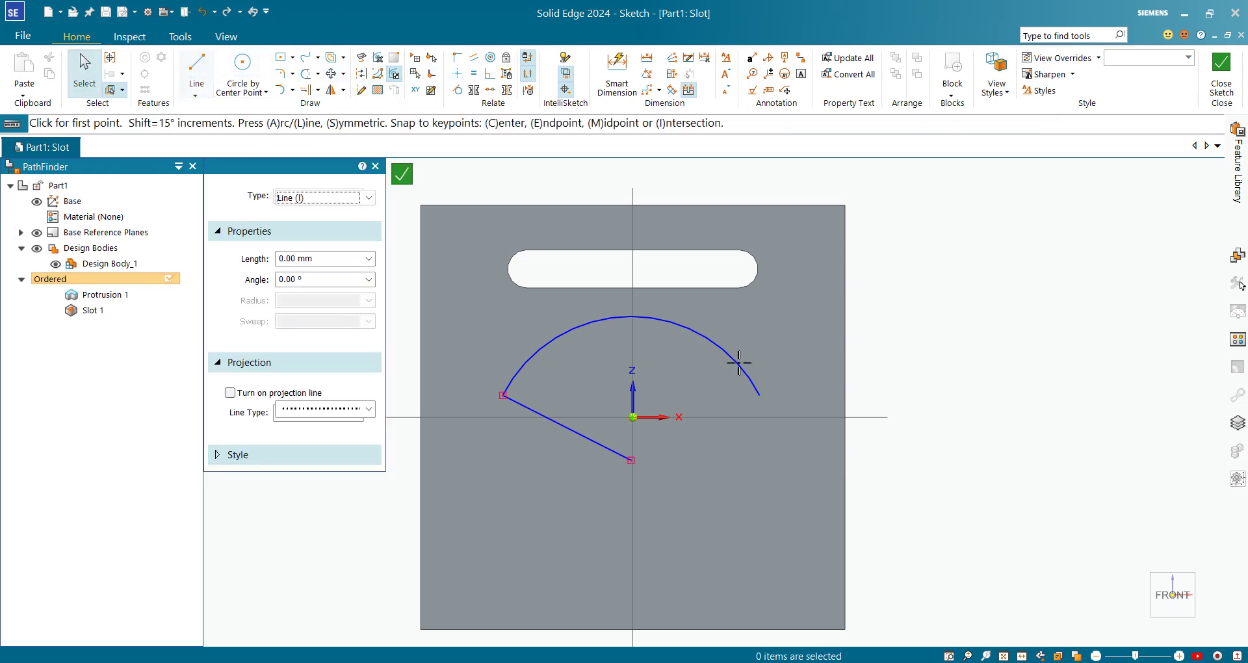
pyautogui.click(759, 394)
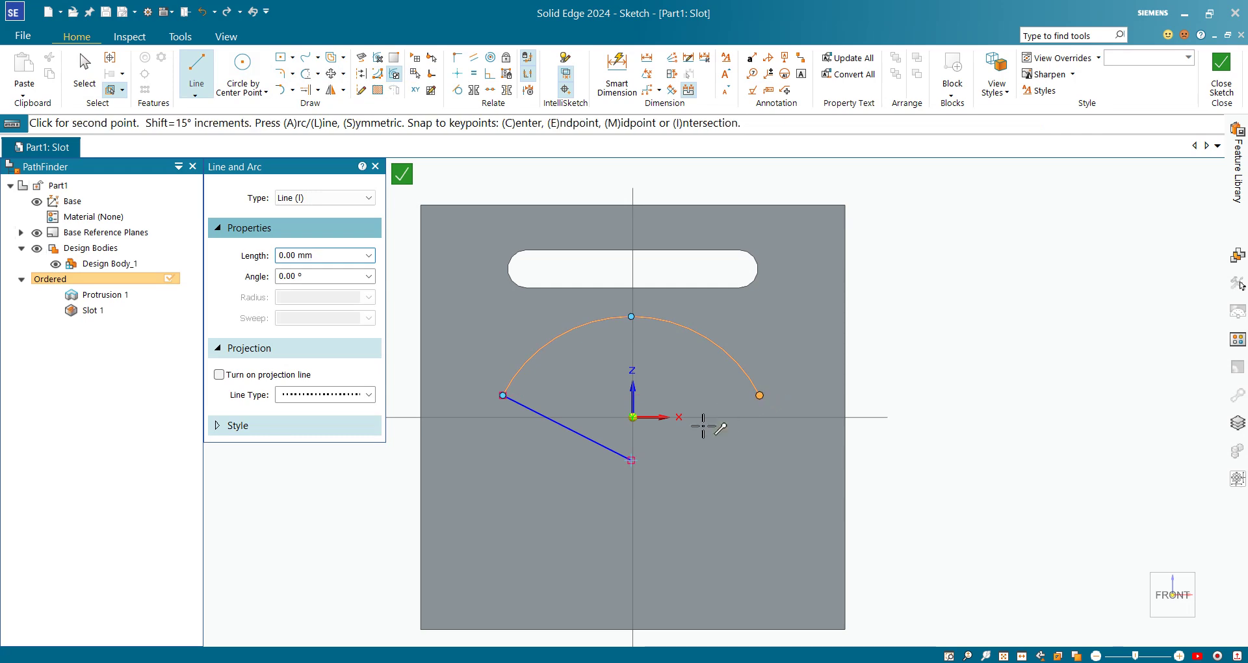
pyautogui.click(630, 460)
pyautogui.click(630, 460)
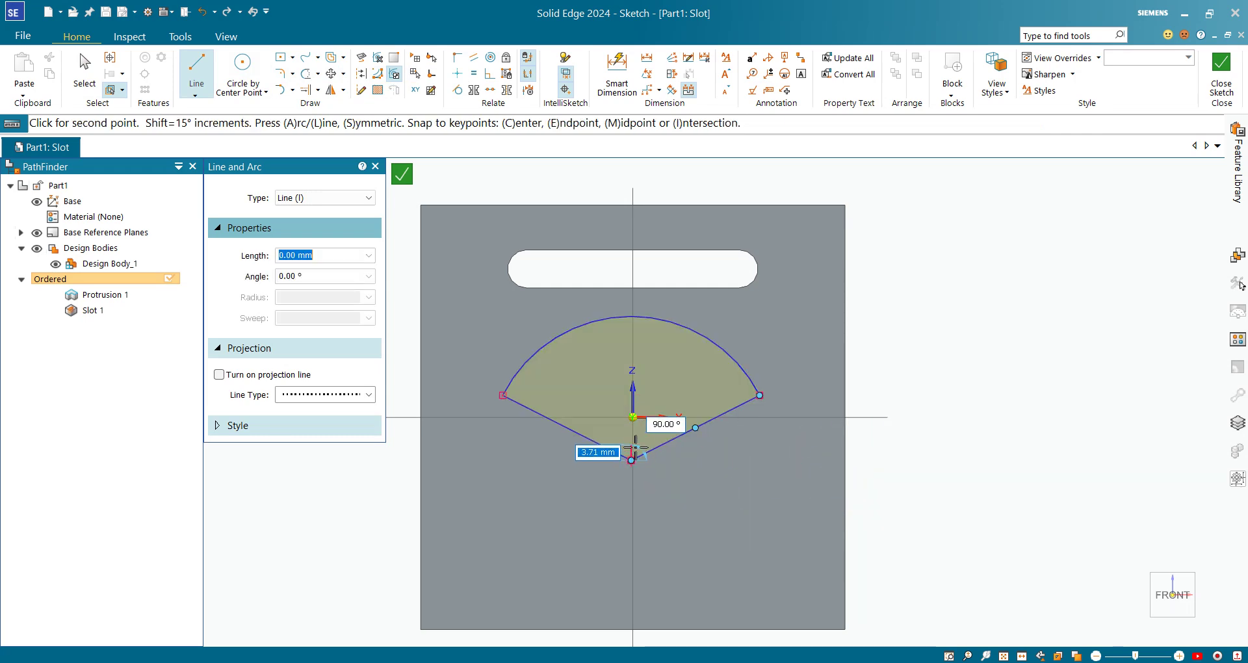
pyautogui.press('Escape')
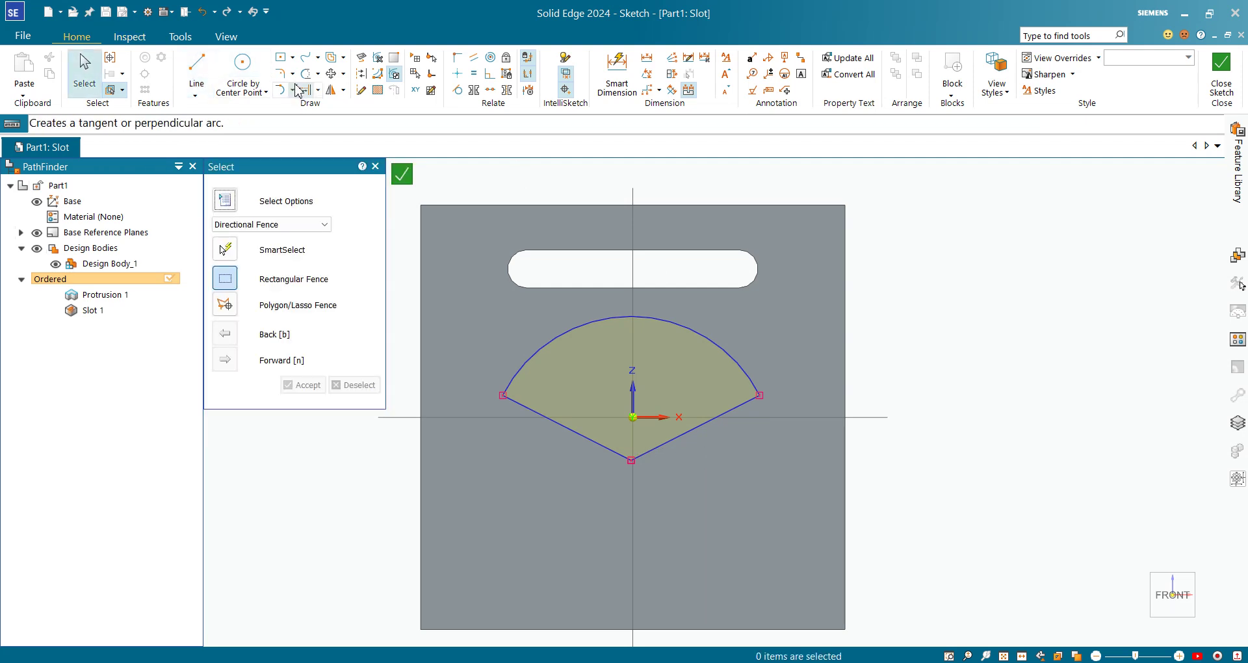
# Convert the two radial lines of the sector to construction geometry
pyautogui.click(361, 73)
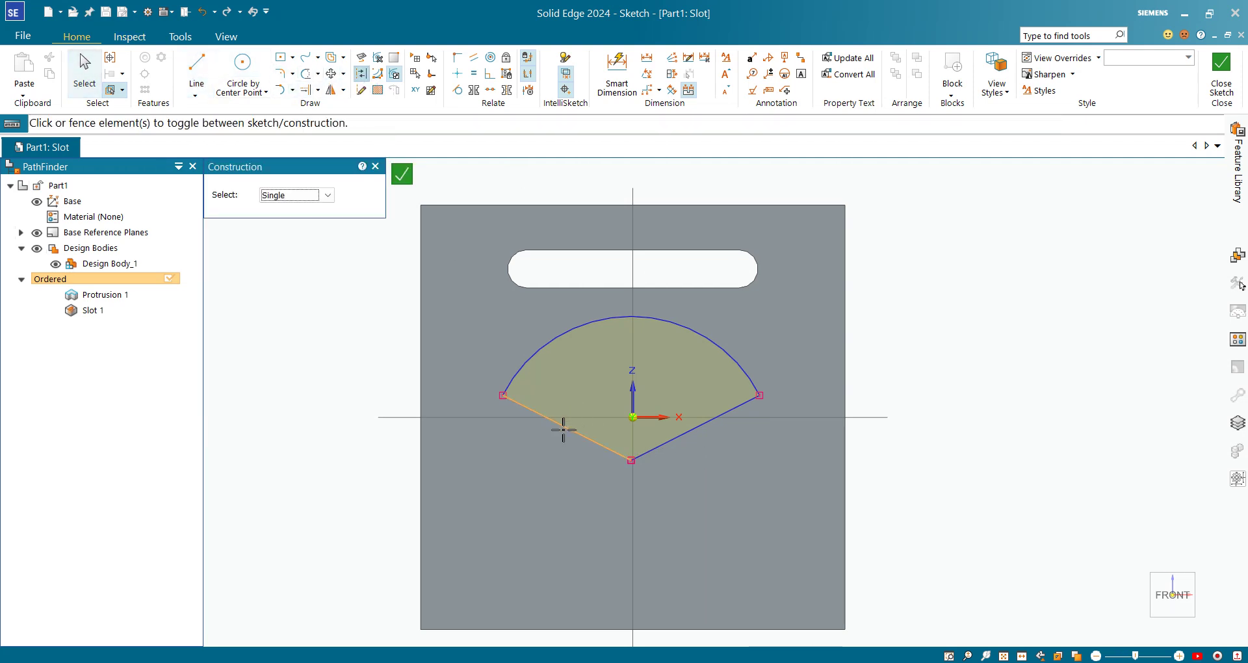
pyautogui.click(740, 404)
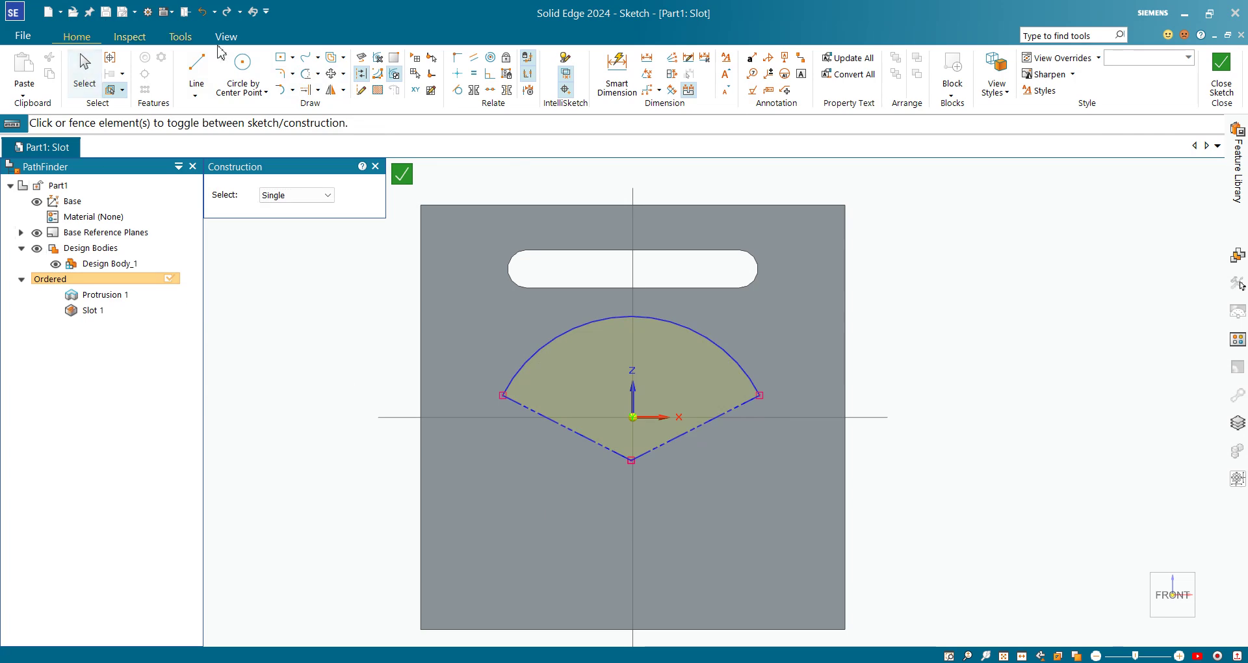
# Connect the apex of the sector, where the two radial lines meet, to the vertical axis
pyautogui.click(85, 73)
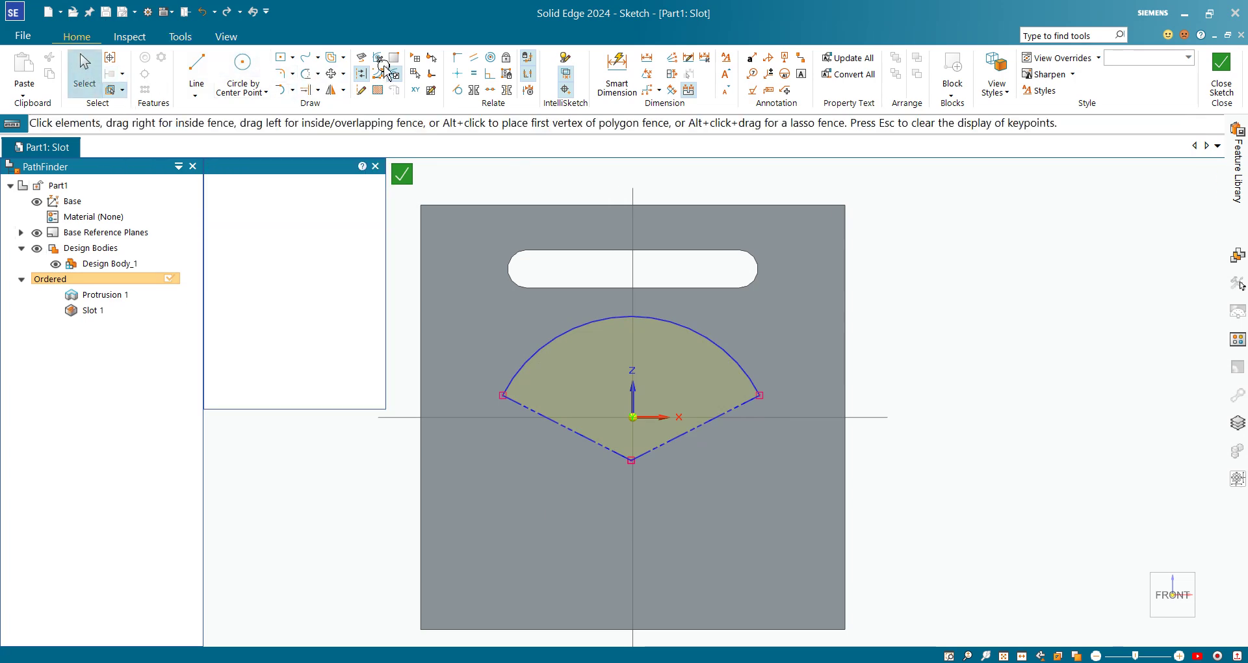
pyautogui.click(458, 57)
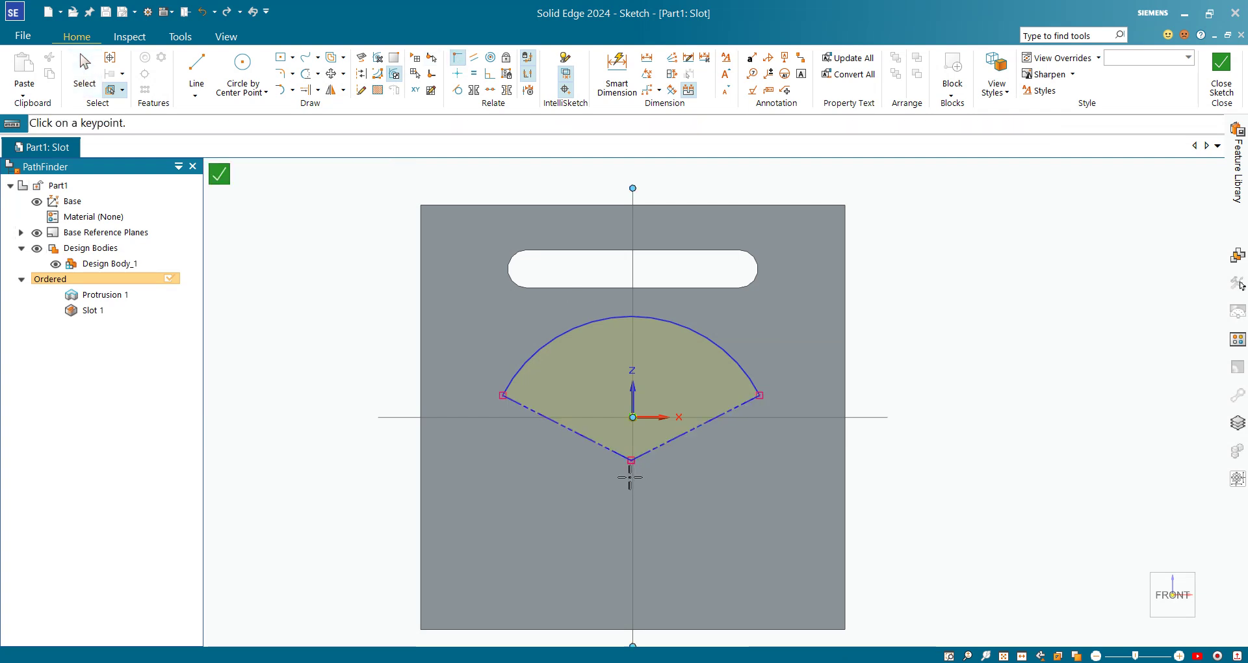
pyautogui.scroll(4, 631, 463)
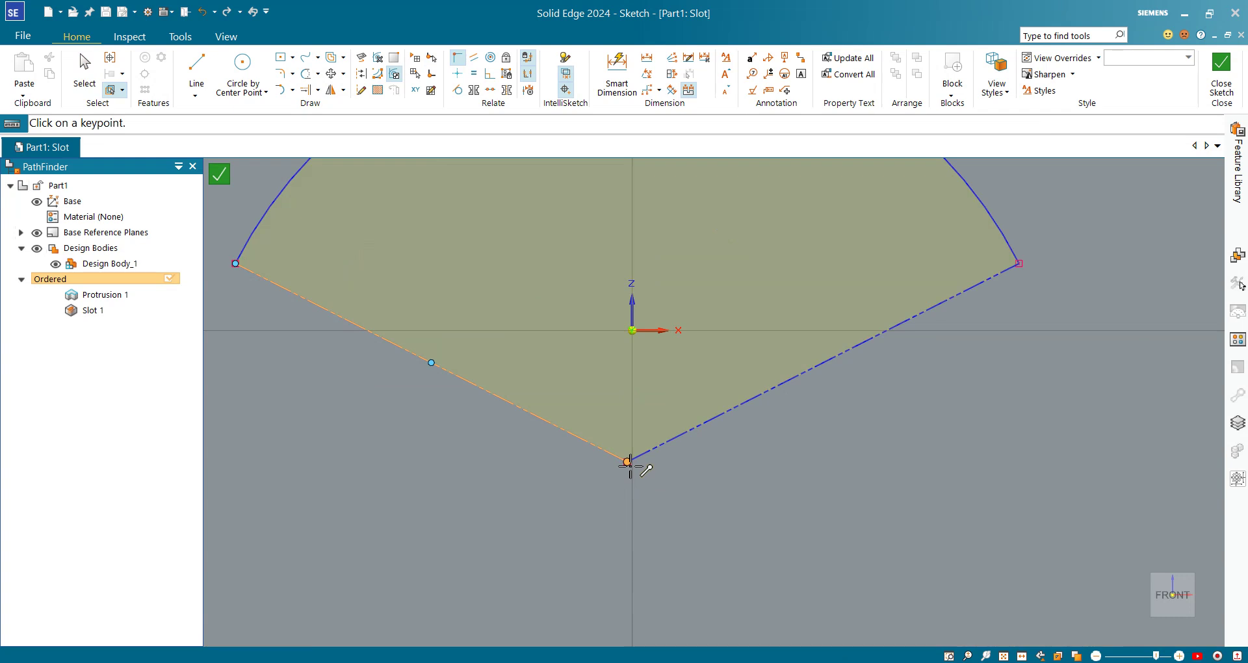
pyautogui.click(629, 465)
pyautogui.click(653, 491)
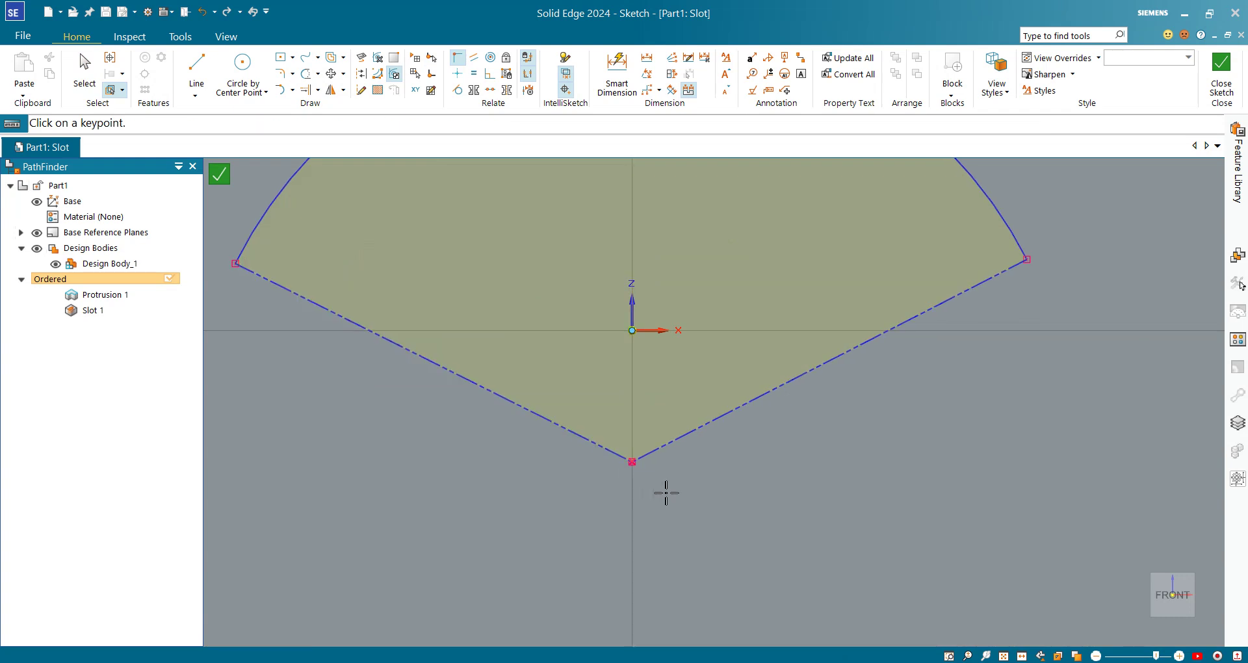
pyautogui.scroll(-3, 721, 463)
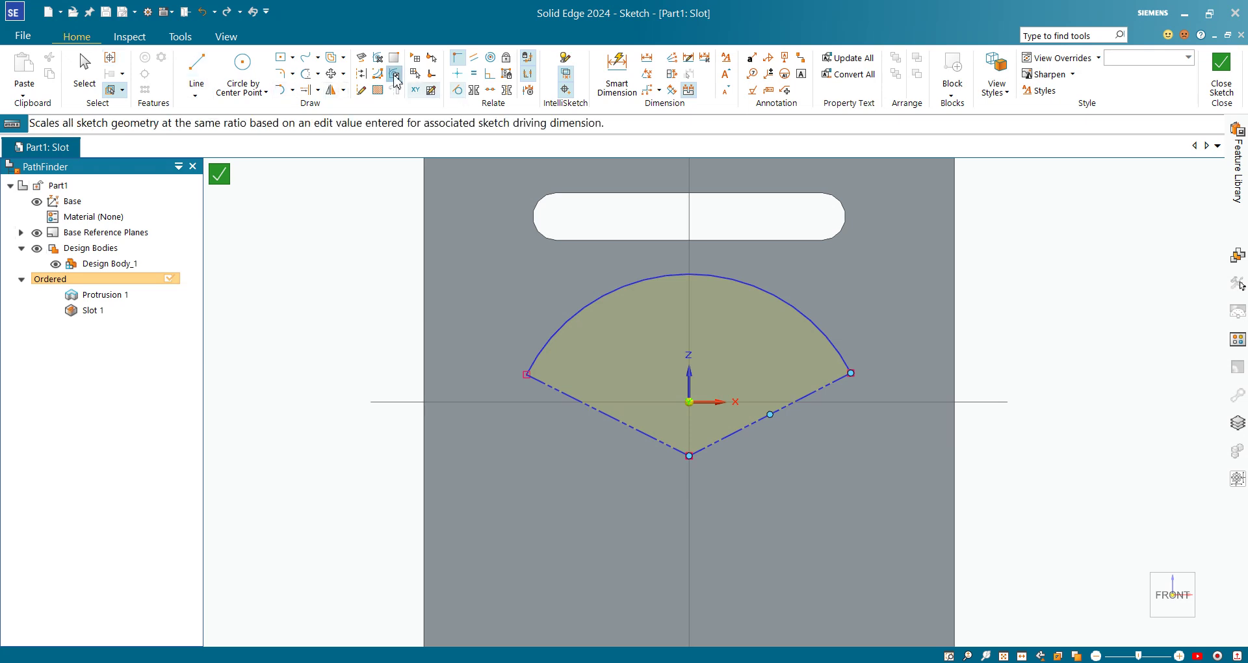
# Dimension the arc's radius and set it to 35 mm
pyautogui.click(822, 322)
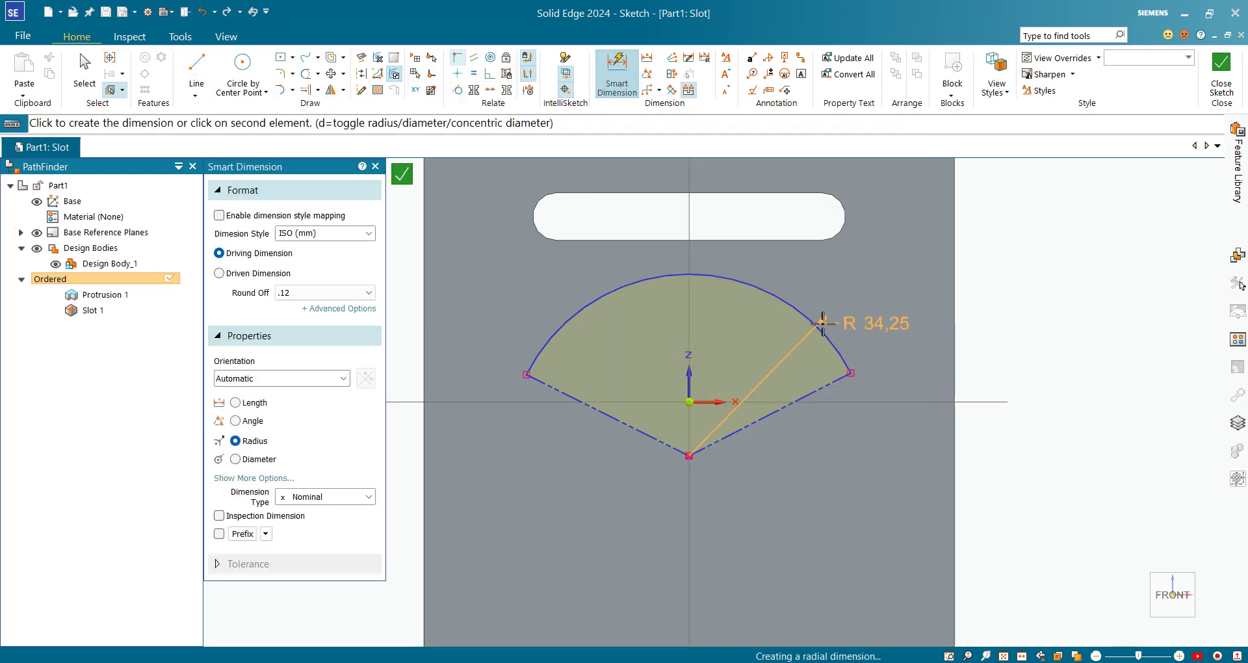
pyautogui.click(1004, 223)
pyautogui.write('35')
pyautogui.press('Return')
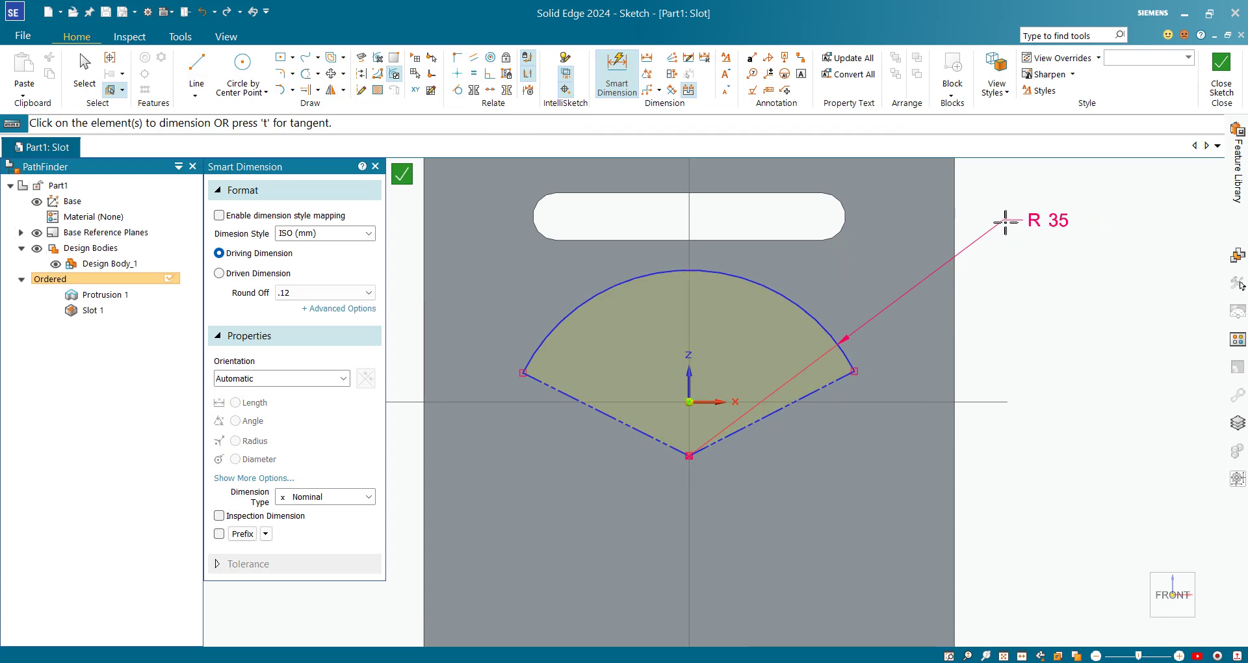
# Dimension the arc's center point from the horizontal axis and set the distance to 15 mm
pyautogui.click(848, 407)
pyautogui.click(688, 456)
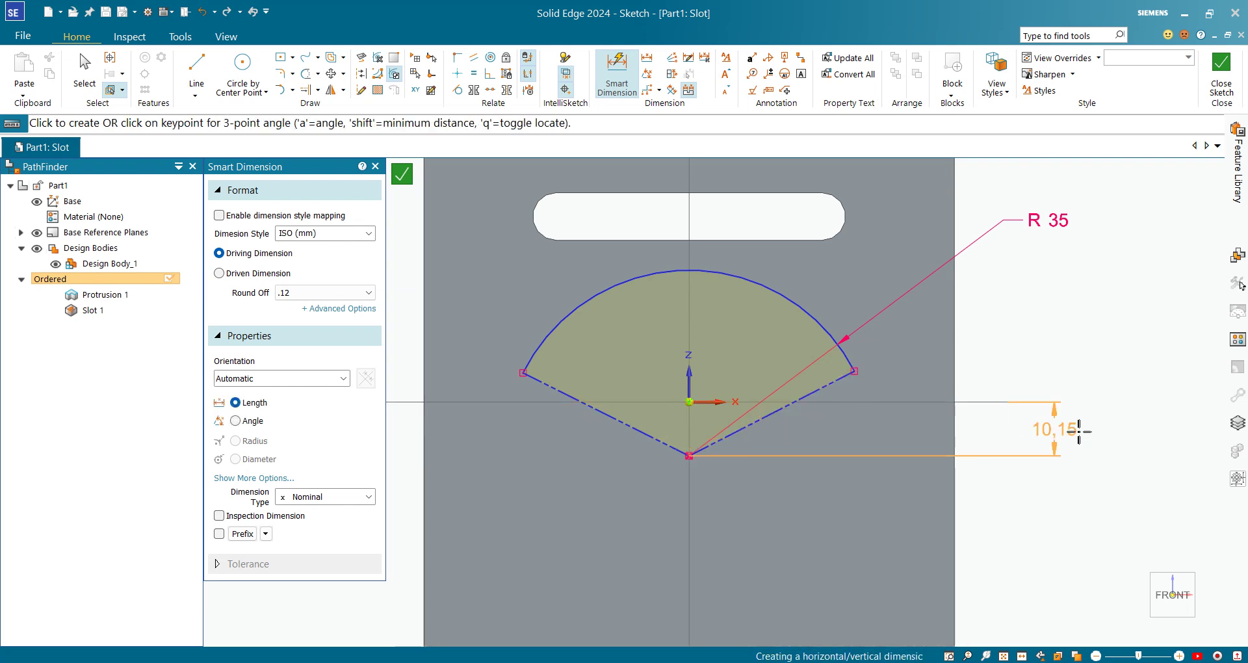
pyautogui.click(1030, 423)
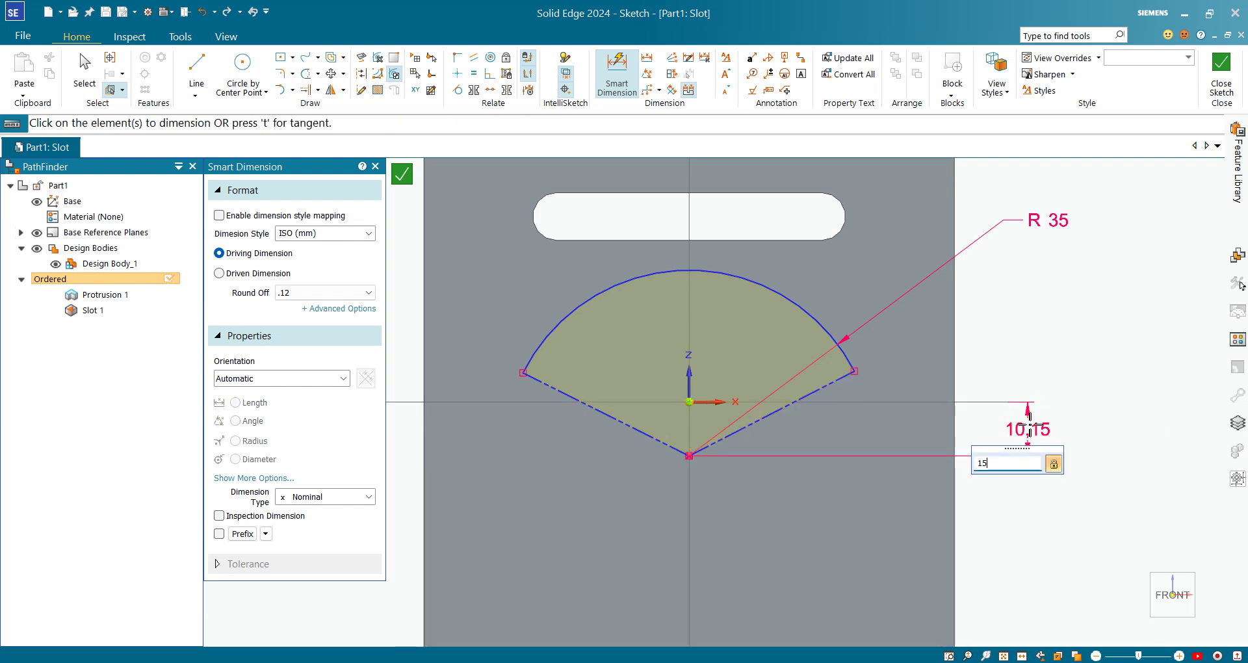
pyautogui.press('Return')
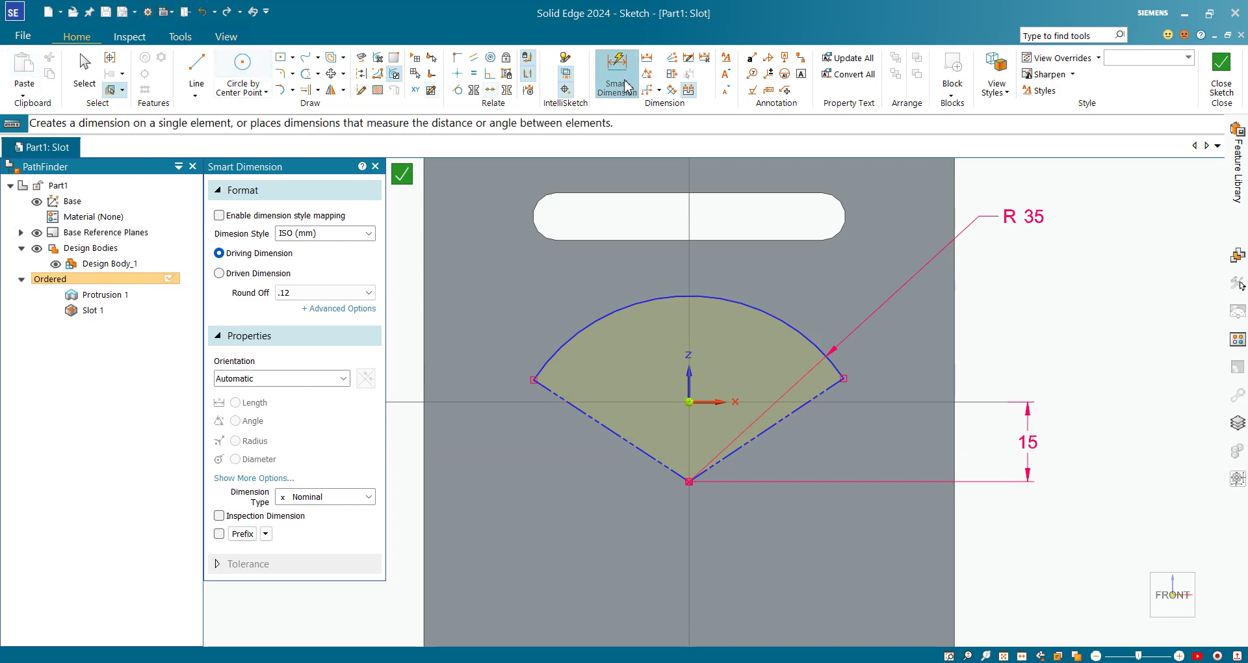
# Add an angle dimension of 45° between the vertical axis and the left radial construction line
pyautogui.click(647, 74)
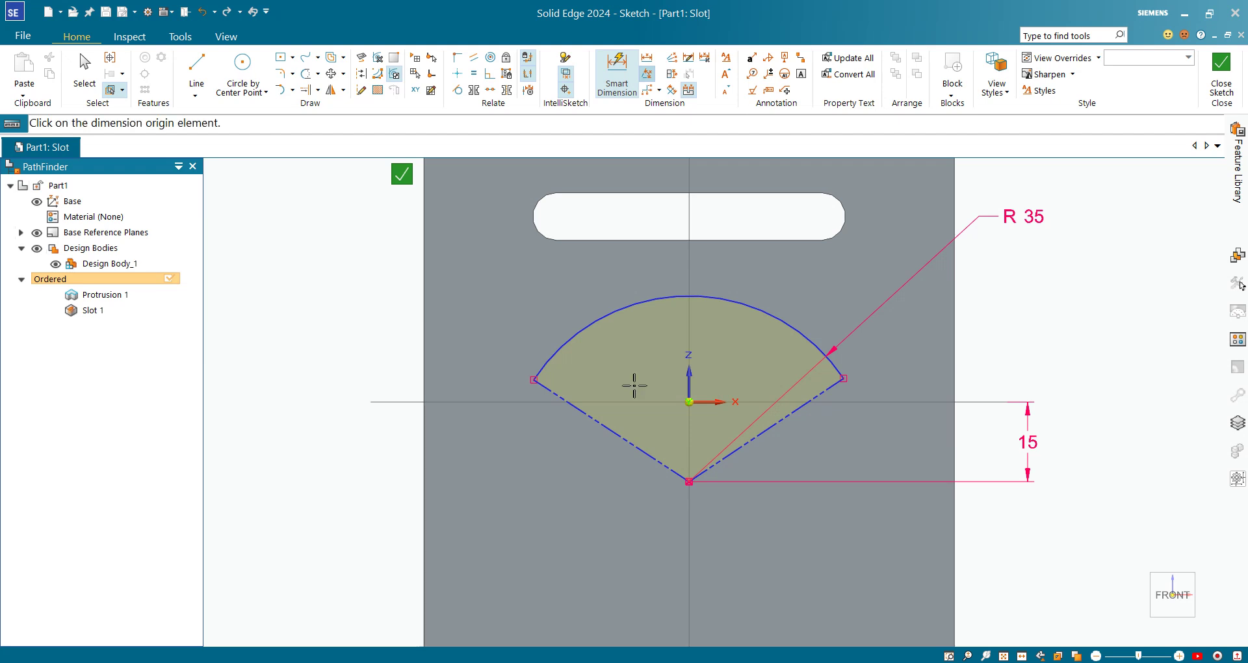
pyautogui.click(690, 325)
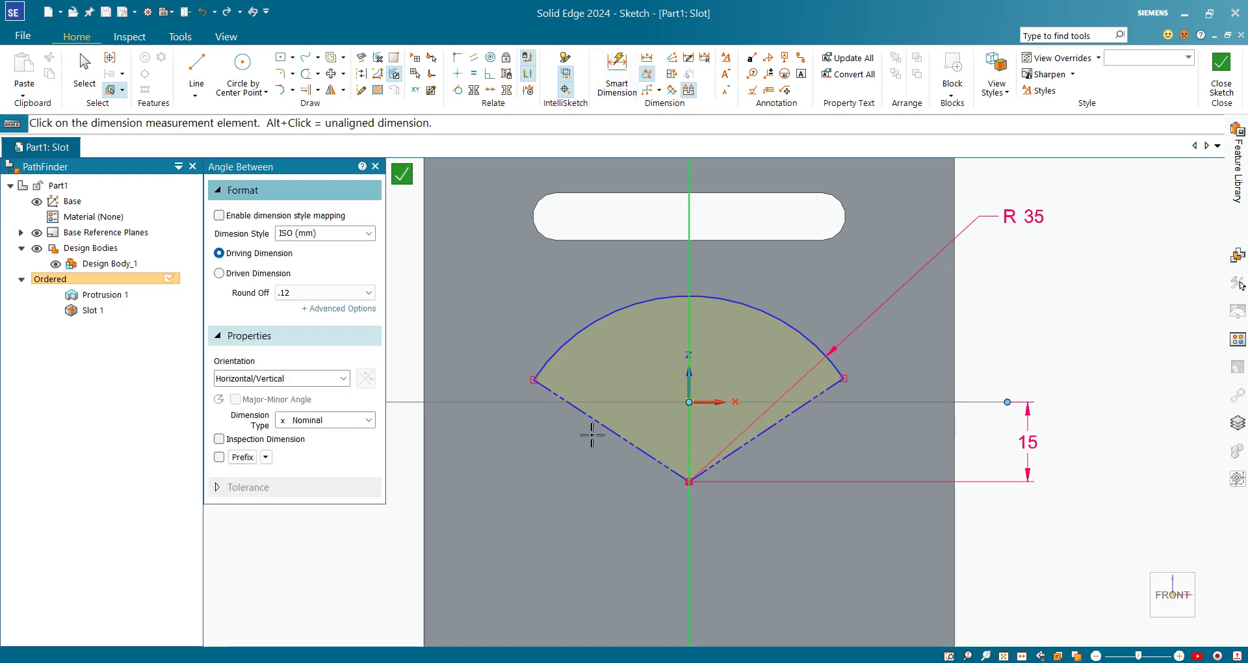
pyautogui.click(598, 426)
pyautogui.click(639, 355)
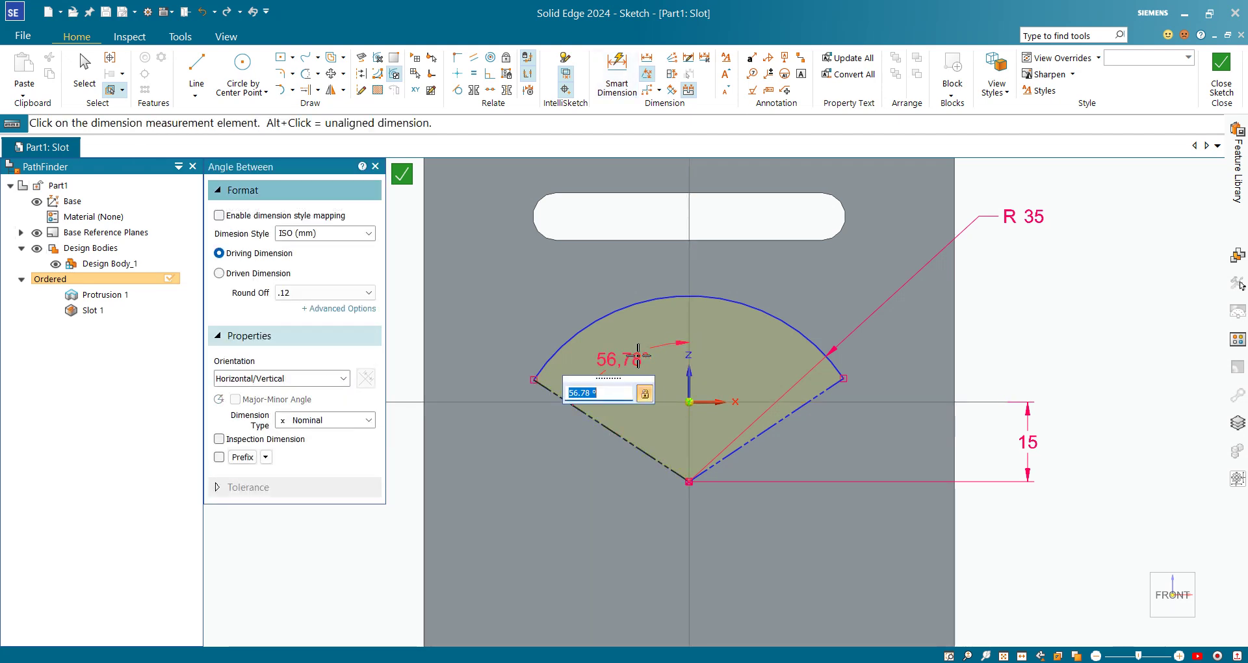
pyautogui.press('Return')
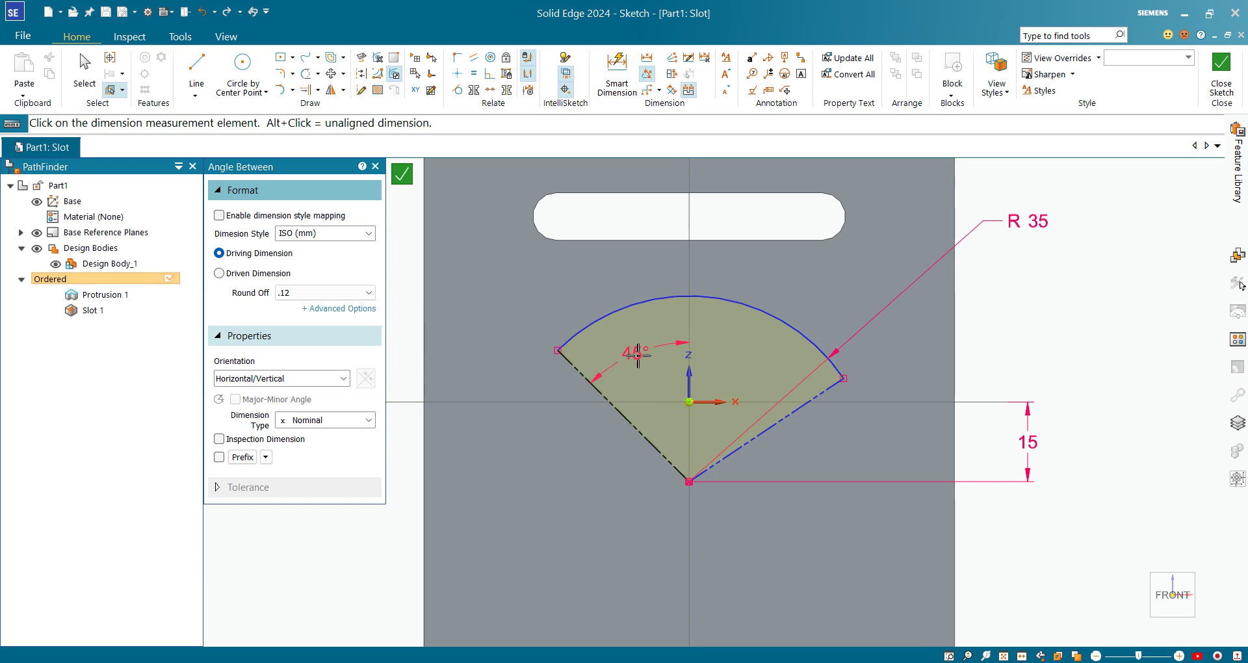
# Add an angle dimension of 45° between the vertical axis and the right radial construction line
pyautogui.click(690, 326)
pyautogui.click(820, 393)
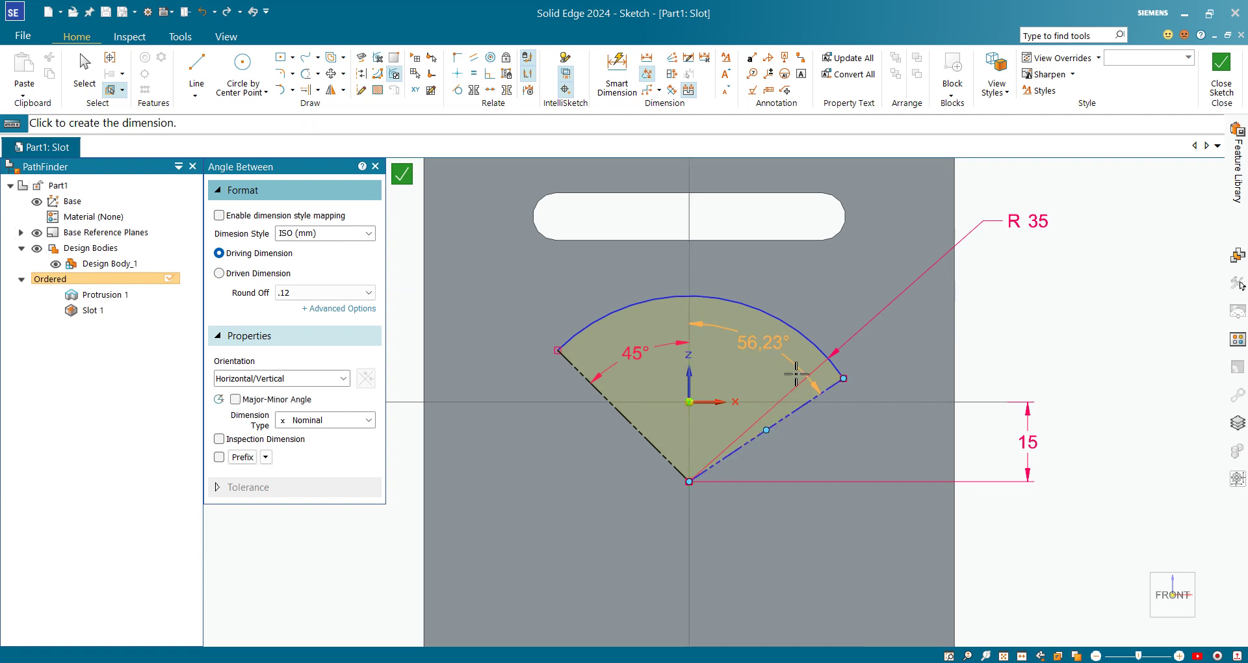
pyautogui.click(762, 351)
pyautogui.write('45')
pyautogui.press('Return')
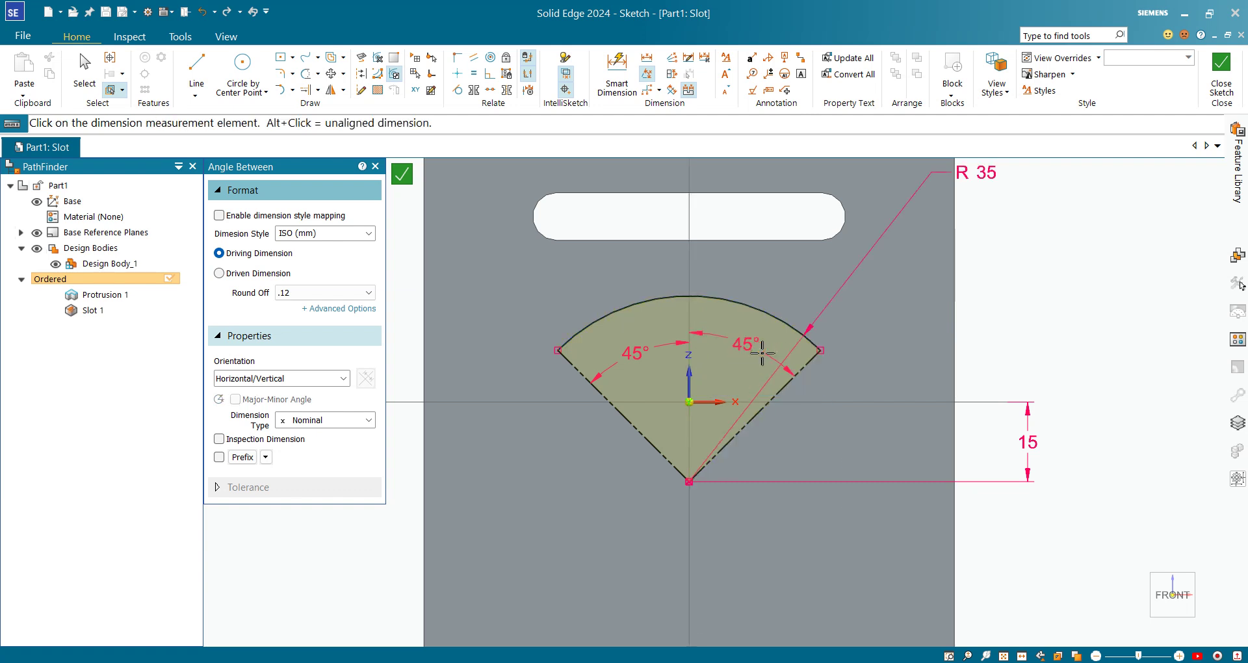
pyautogui.scroll(-5, 986, 468)
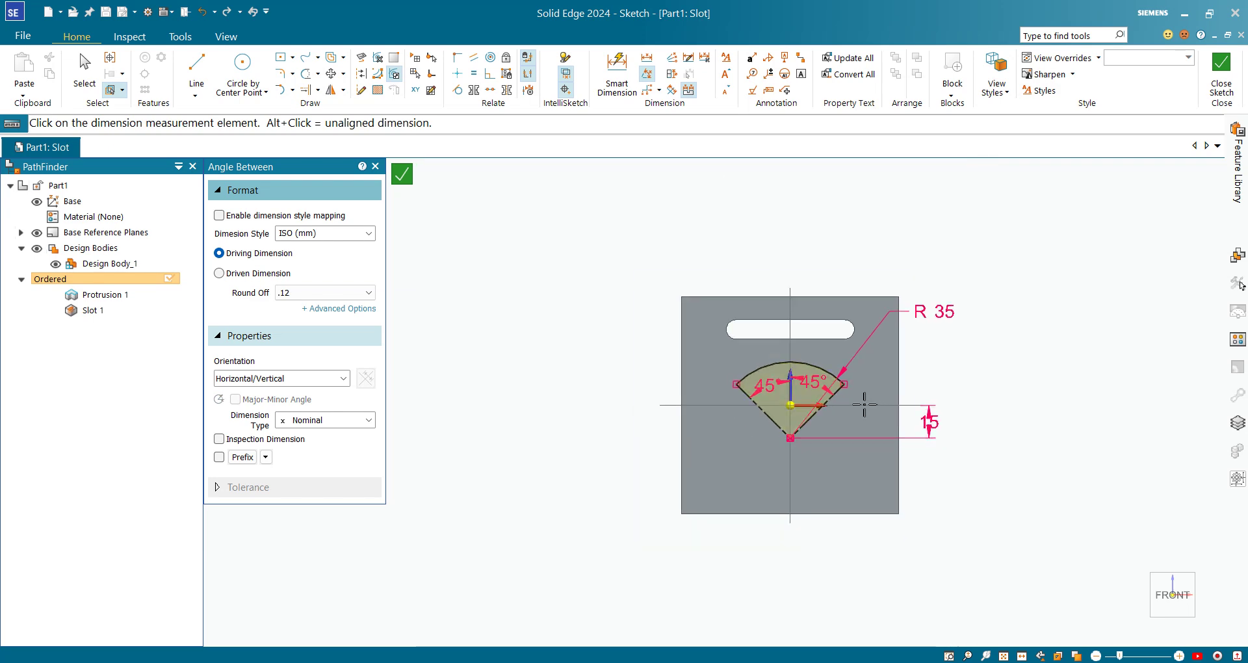
pyautogui.click(82, 76)
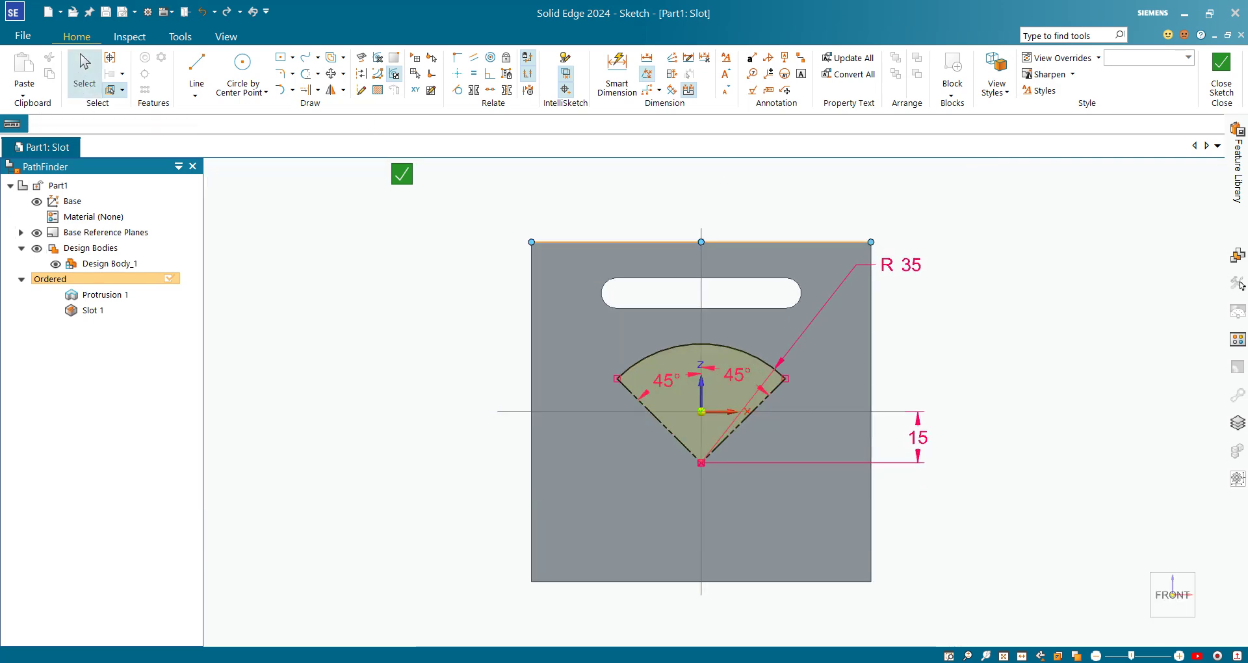
# Close the arc sketch and cut the slot into the plate with a one-sided Through Next extent
pyautogui.click(1221, 67)
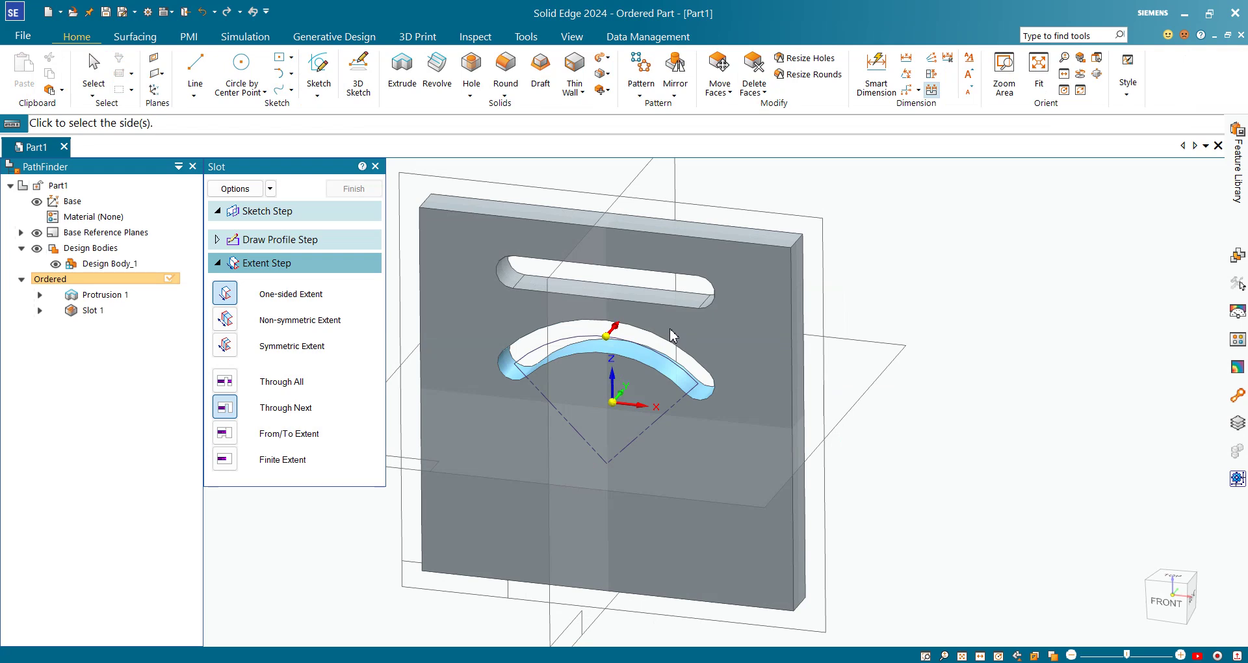
pyautogui.click(673, 335)
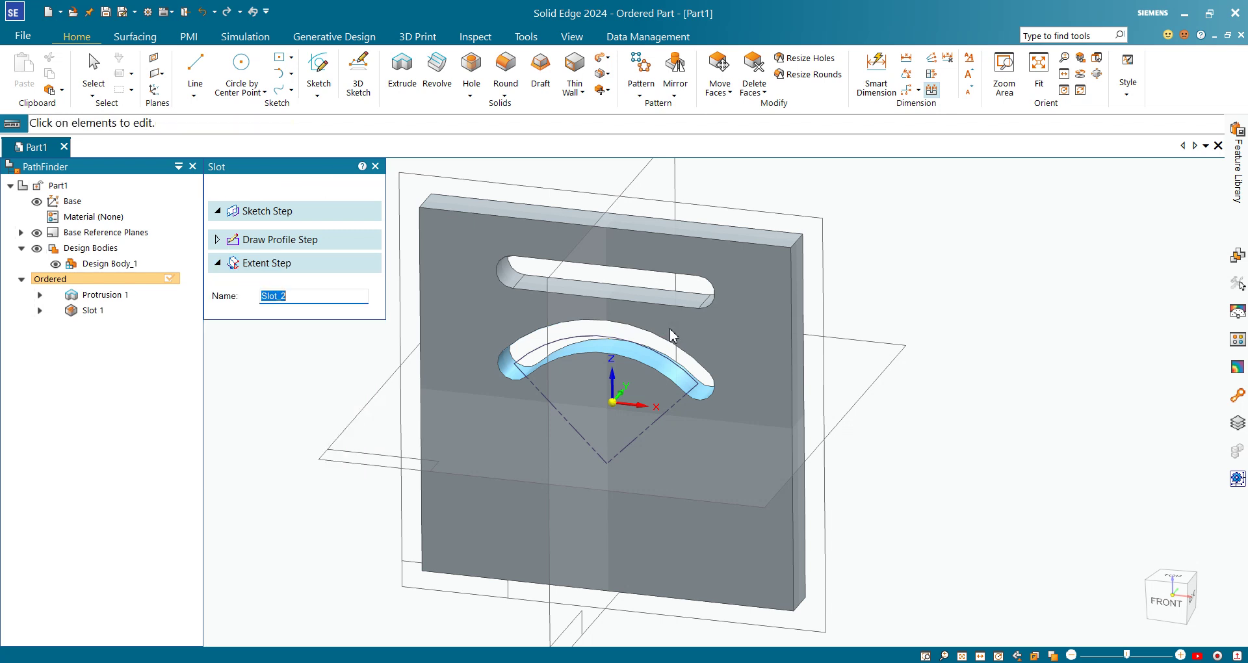
pyautogui.click(354, 188)
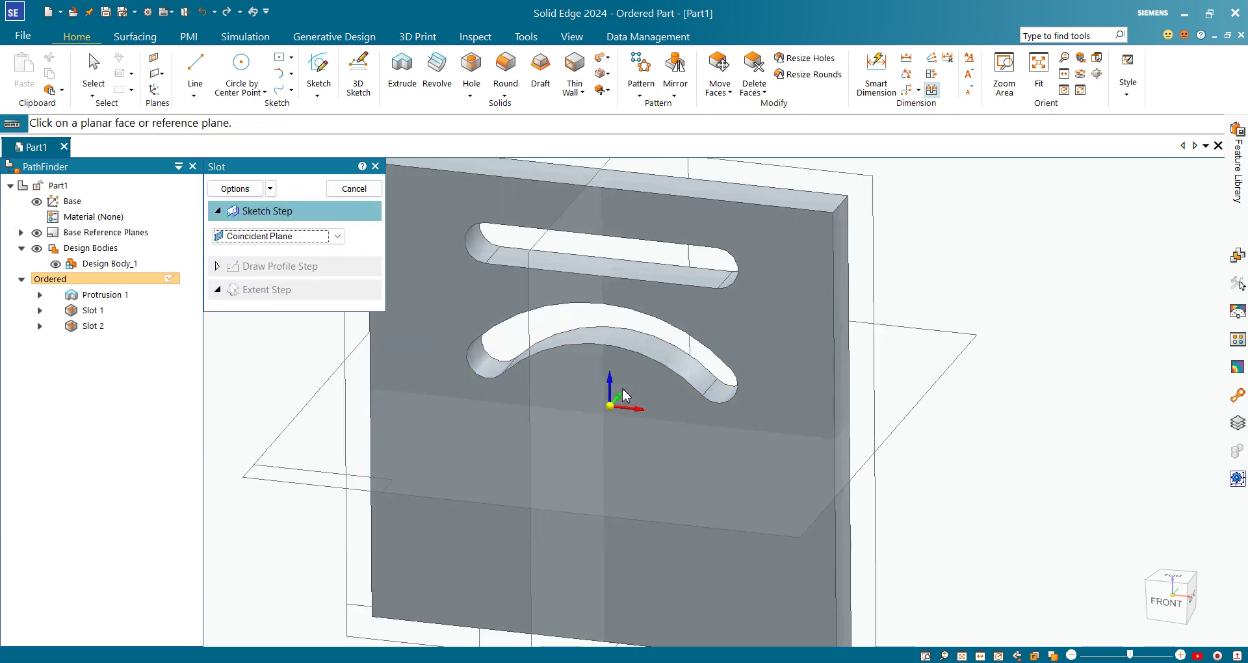
pyautogui.scroll(3, 584, 371)
pyautogui.click(354, 189)
# Start a new Slot in the front view with a recessed counterbore, 5 mm path offset and 5 mm depth offset
pyautogui.hotkey('ctrl', 'f')
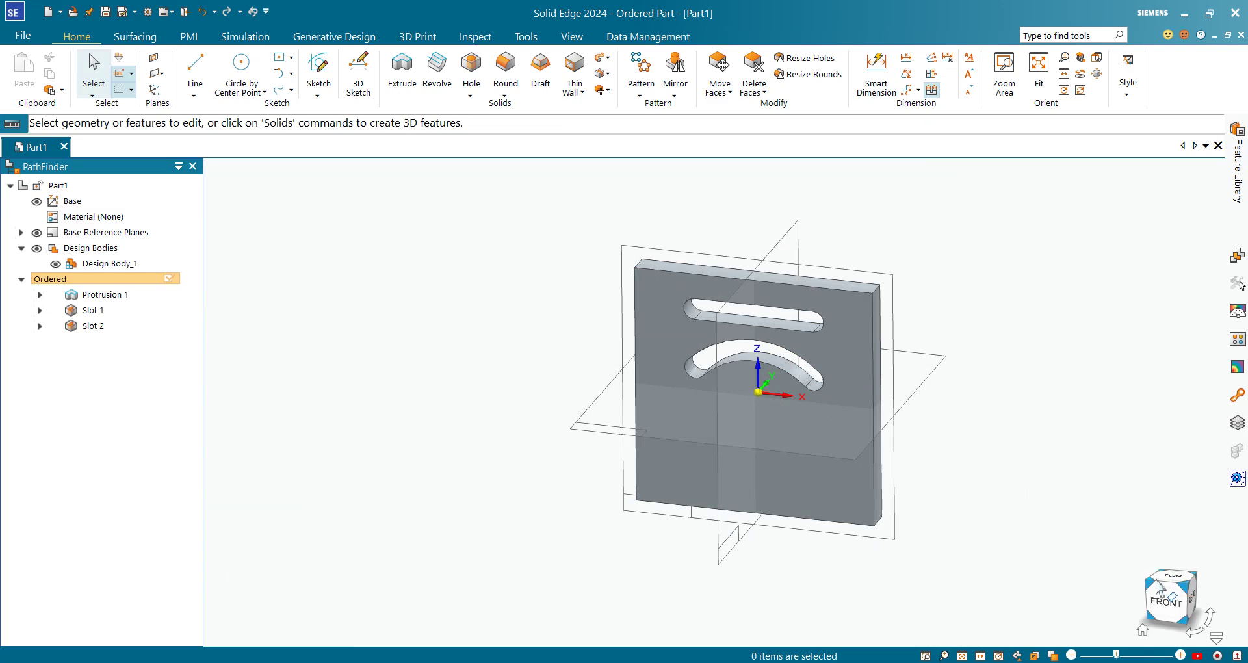
pyautogui.hotkey('ctrl', 'shift', 'f')
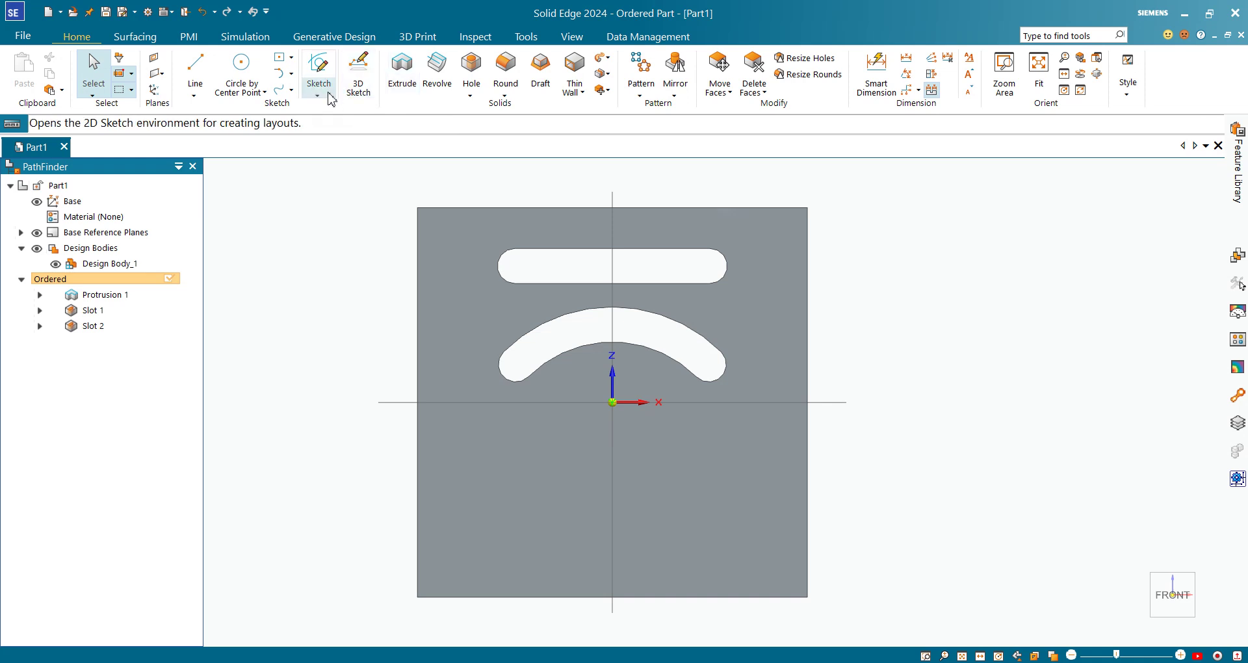
pyautogui.click(472, 97)
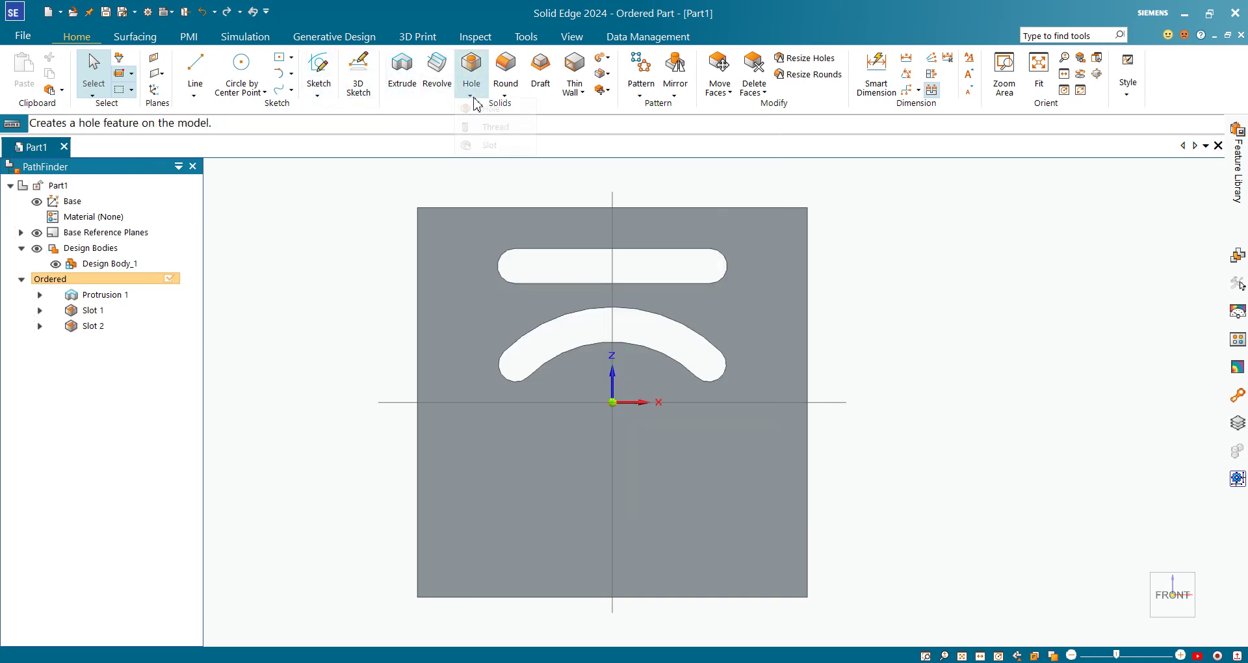
pyautogui.click(501, 149)
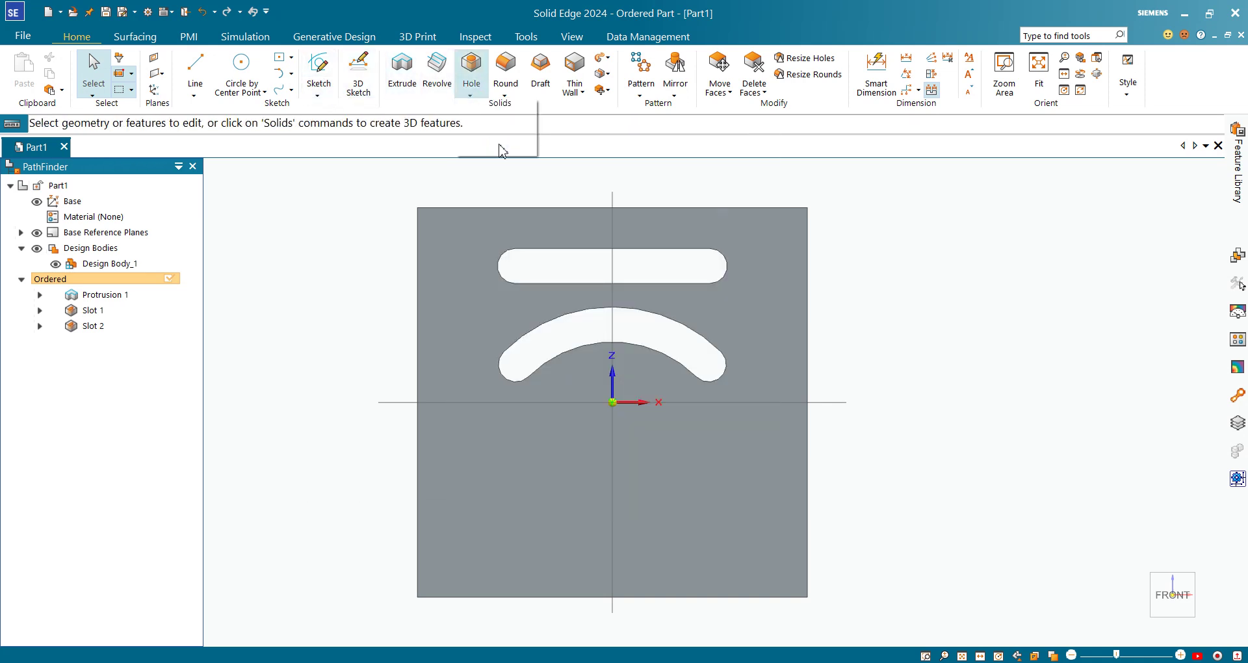
pyautogui.click(235, 188)
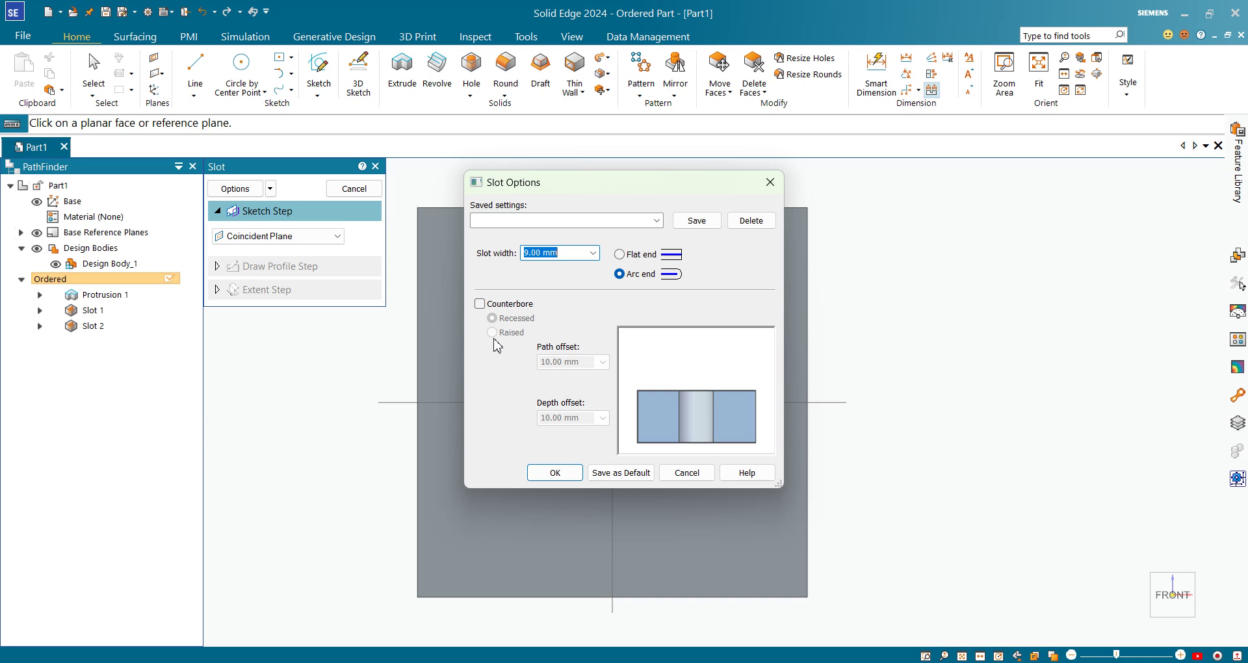
pyautogui.click(479, 305)
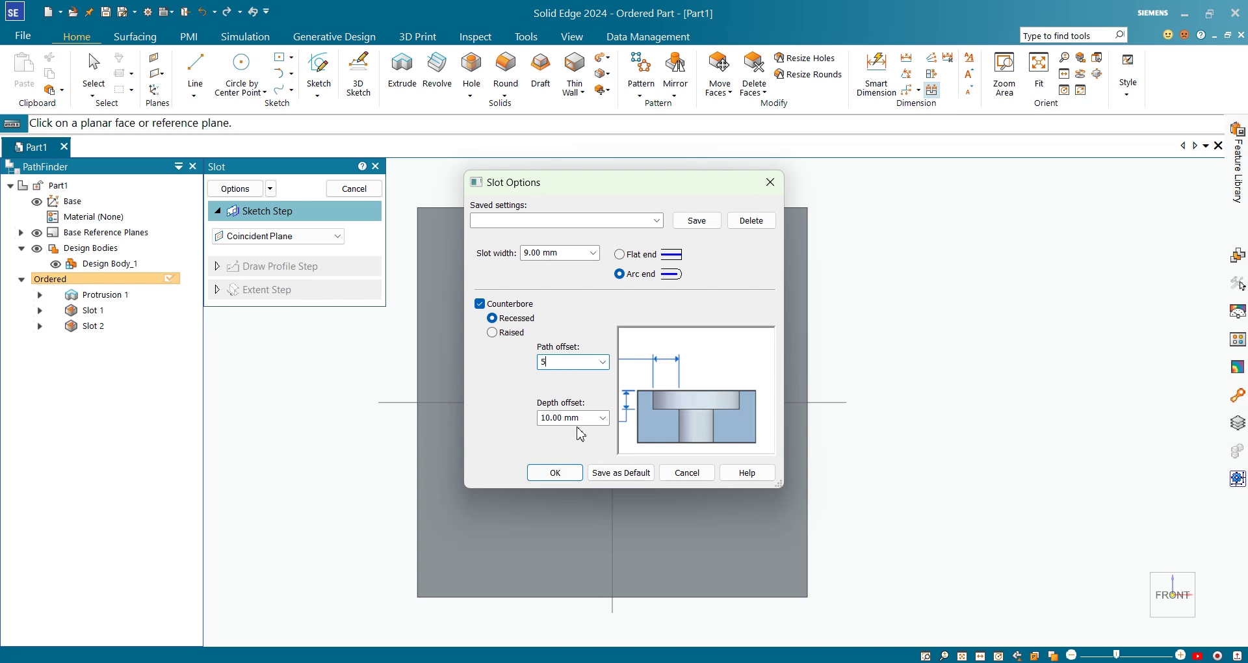
pyautogui.press('Tab')
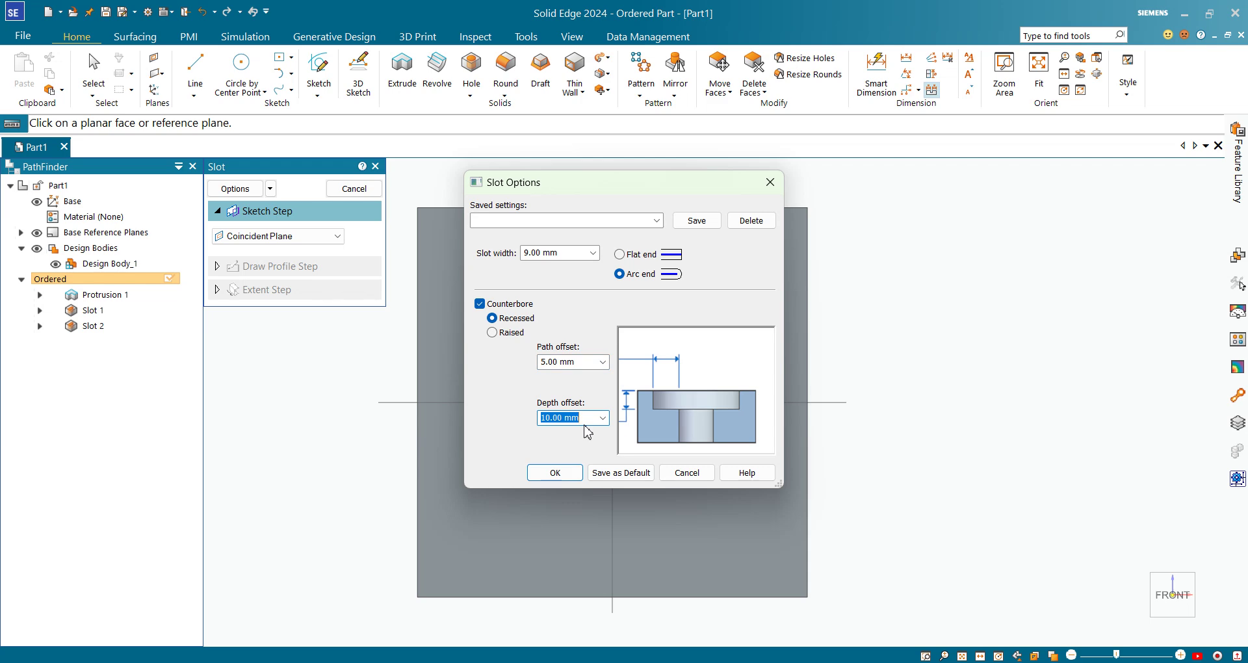
pyautogui.write('5')
pyautogui.press('Return')
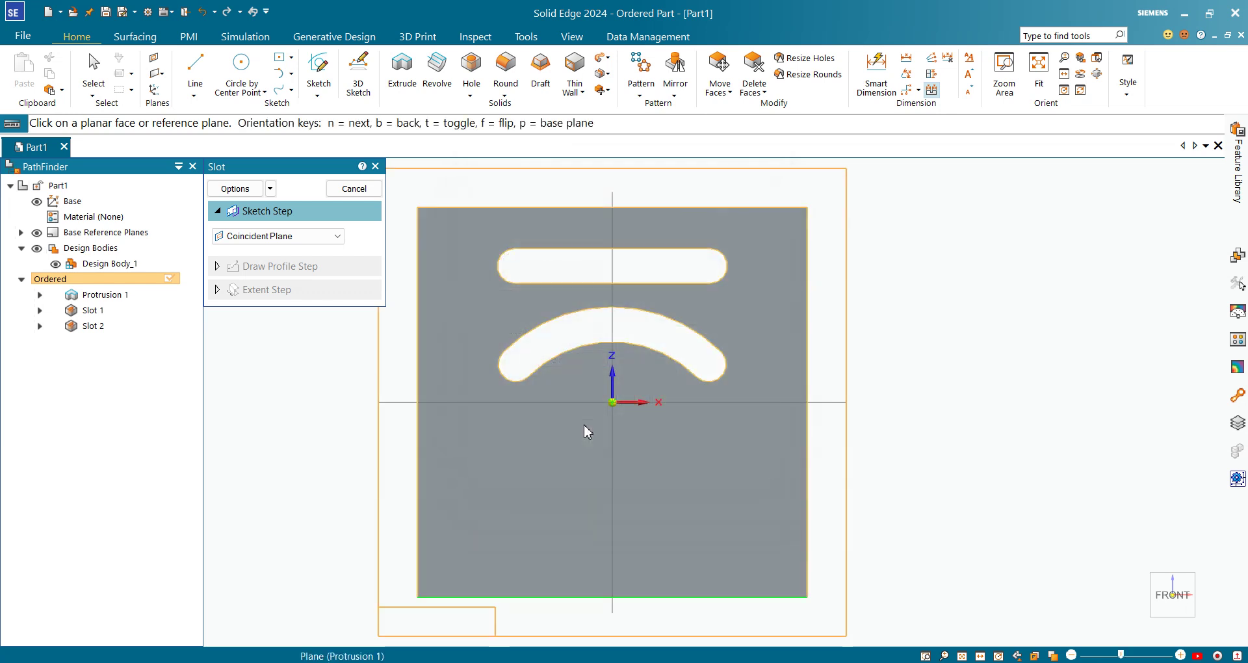
# Sketch a horizontal line on the plate's front face below the arc slot, crossing the vertical axis
pyautogui.click(568, 514)
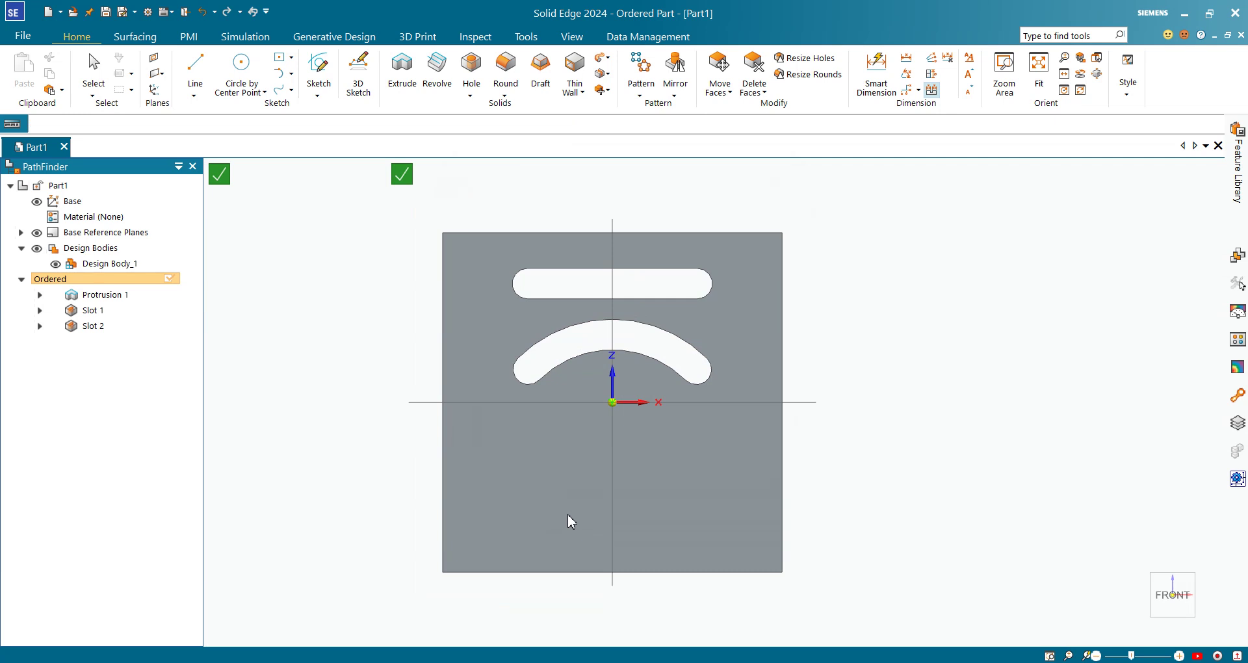
pyautogui.press('l')
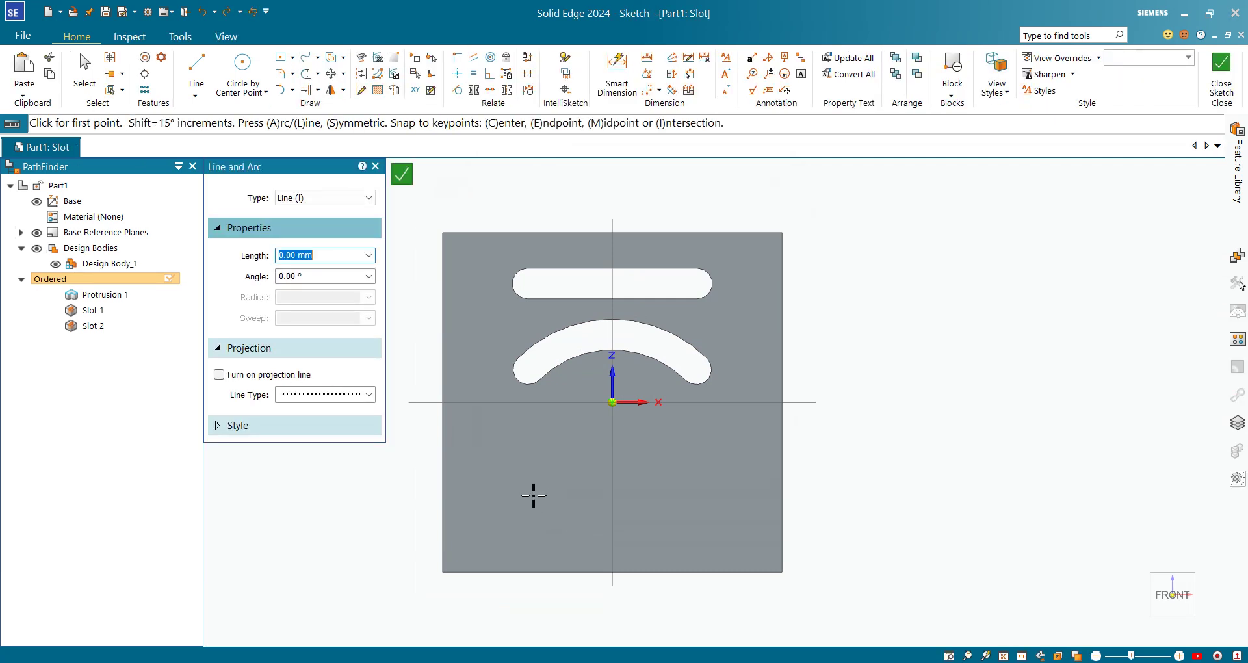
pyautogui.click(562, 493)
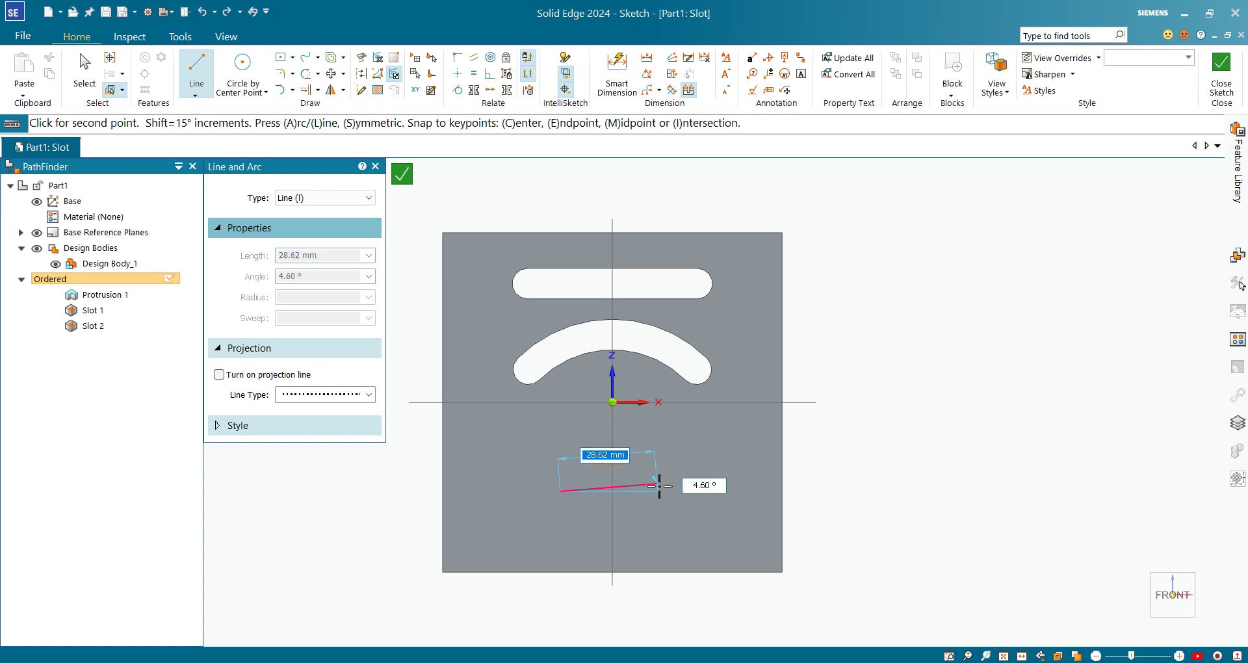
pyautogui.click(700, 492)
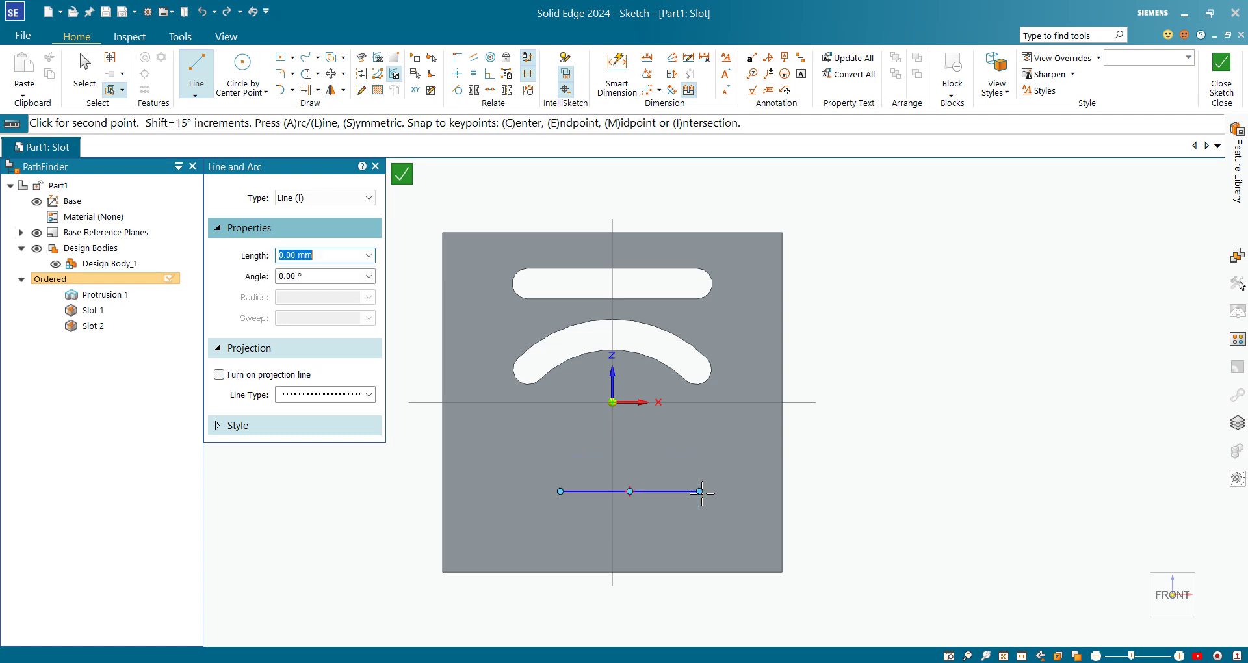
pyautogui.press('Escape')
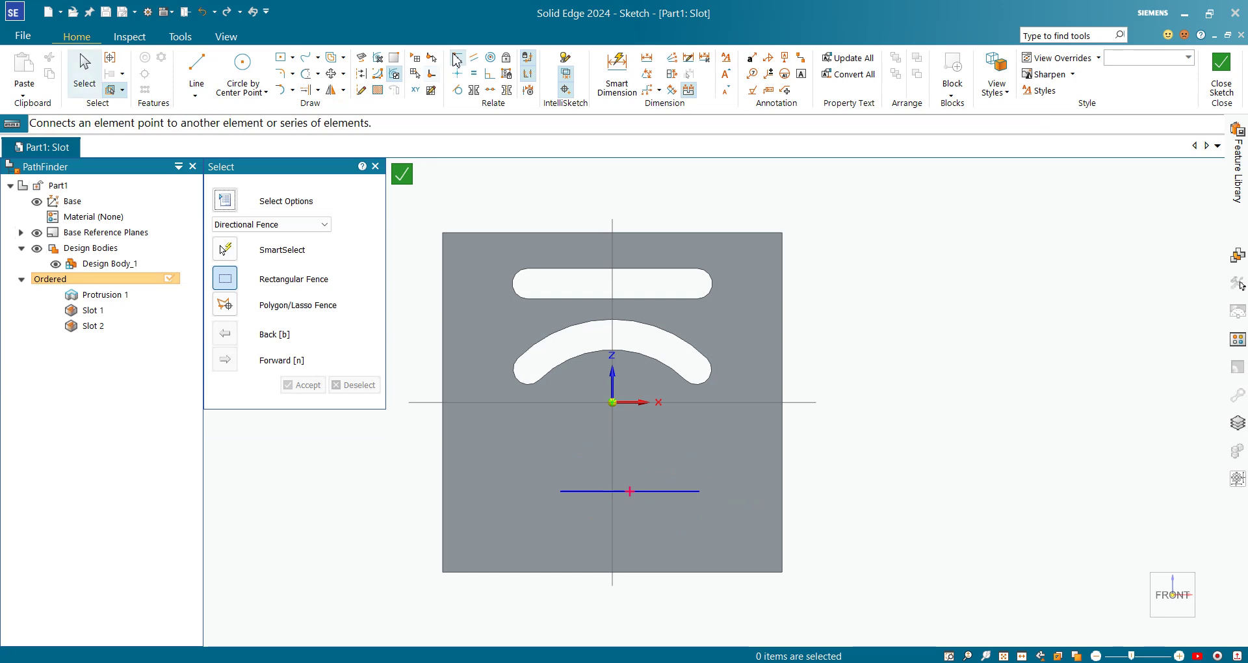
# Connect the midpoint of the horizontal slot line to the vertical axis with a Connect relationship
pyautogui.click(458, 57)
pyautogui.scroll(3, 657, 539)
pyautogui.click(603, 458)
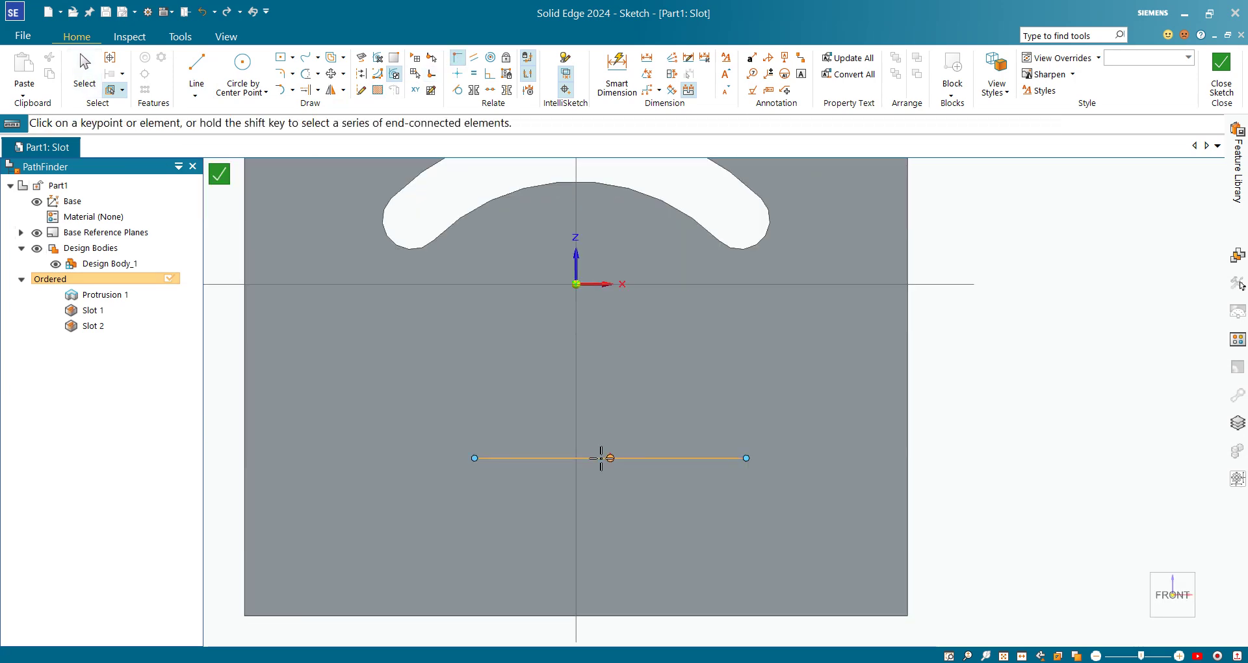
pyautogui.click(576, 442)
pyautogui.scroll(-3, 658, 485)
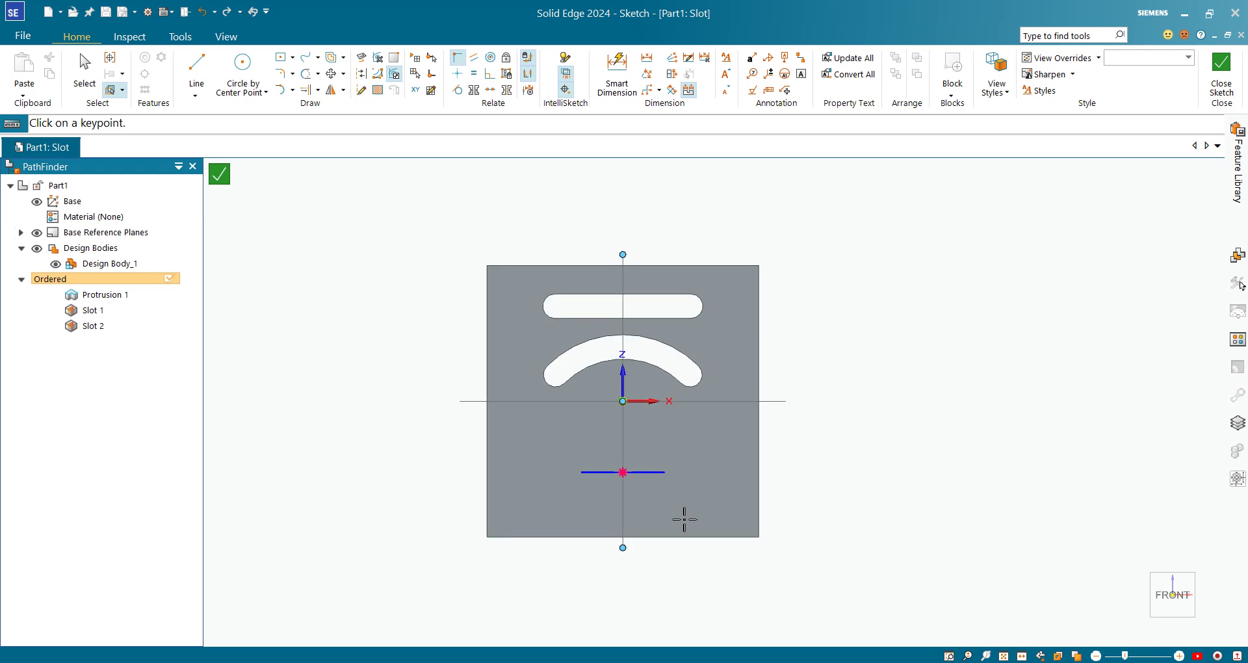
# Dimension the length of the horizontal slot line and set it to 50 mm
pyautogui.click(618, 77)
pyautogui.scroll(2, 649, 469)
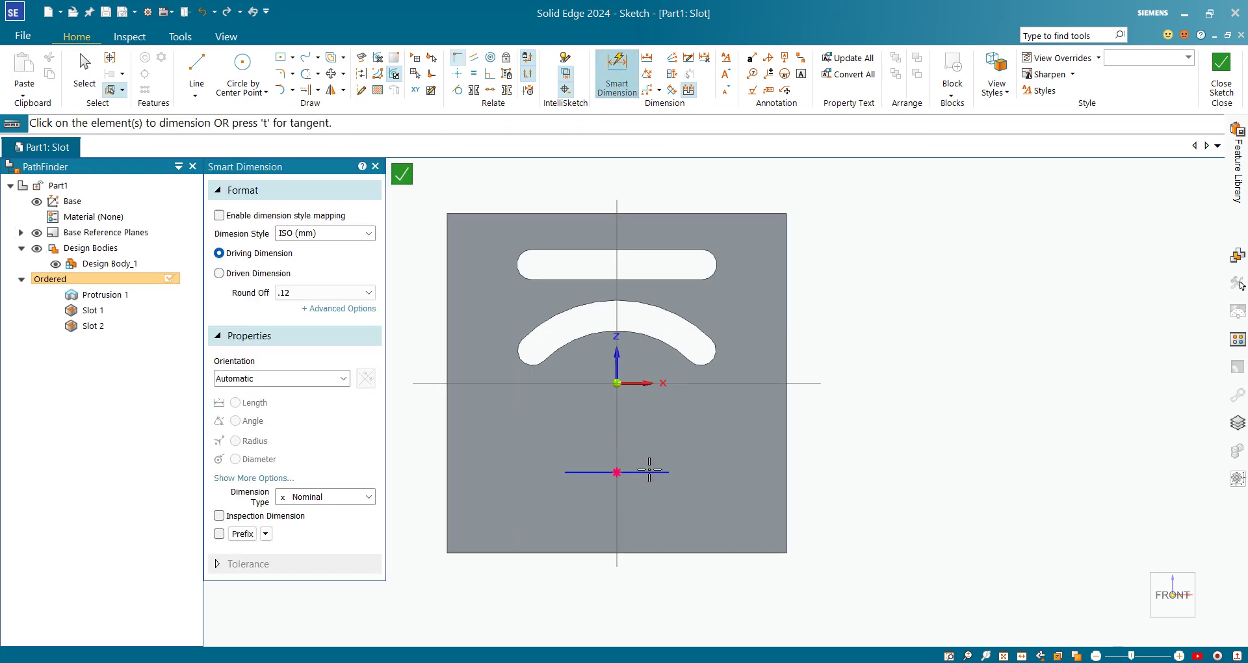
pyautogui.click(649, 469)
pyautogui.click(643, 443)
pyautogui.write('5')
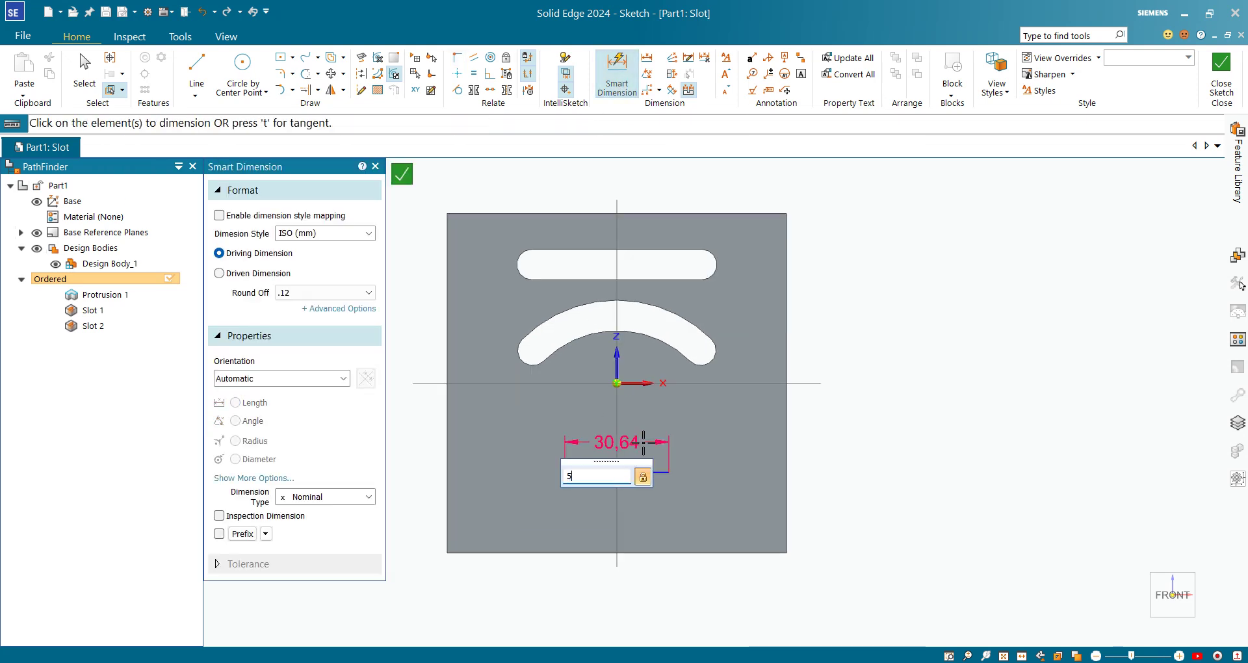
pyautogui.write('0')
pyautogui.press('Return')
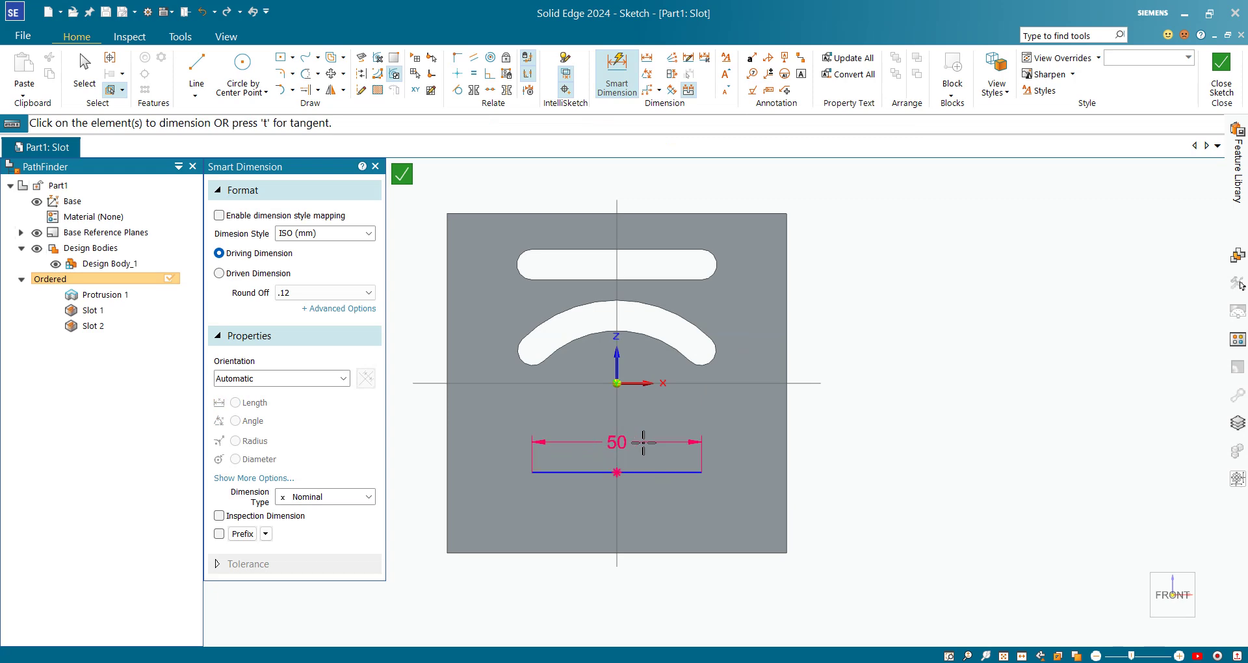
# Dimension the distance between the slot line and the plate's lower edge and set it to 25 mm
pyautogui.click(668, 477)
pyautogui.click(679, 553)
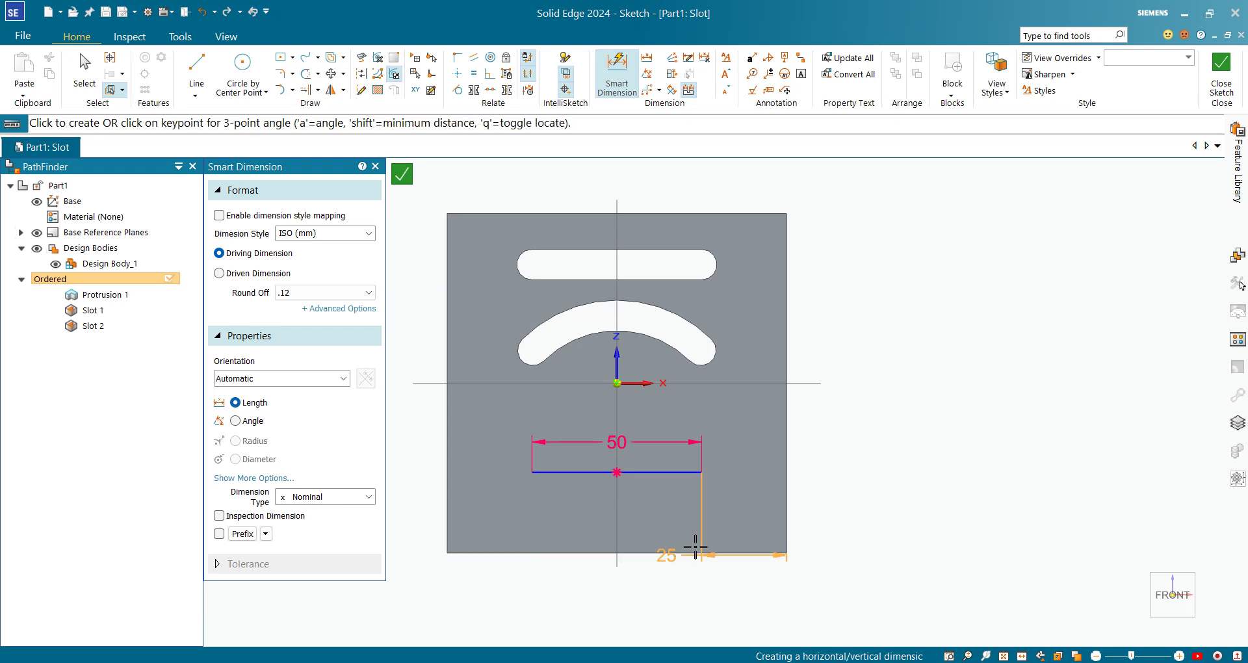
pyautogui.click(852, 513)
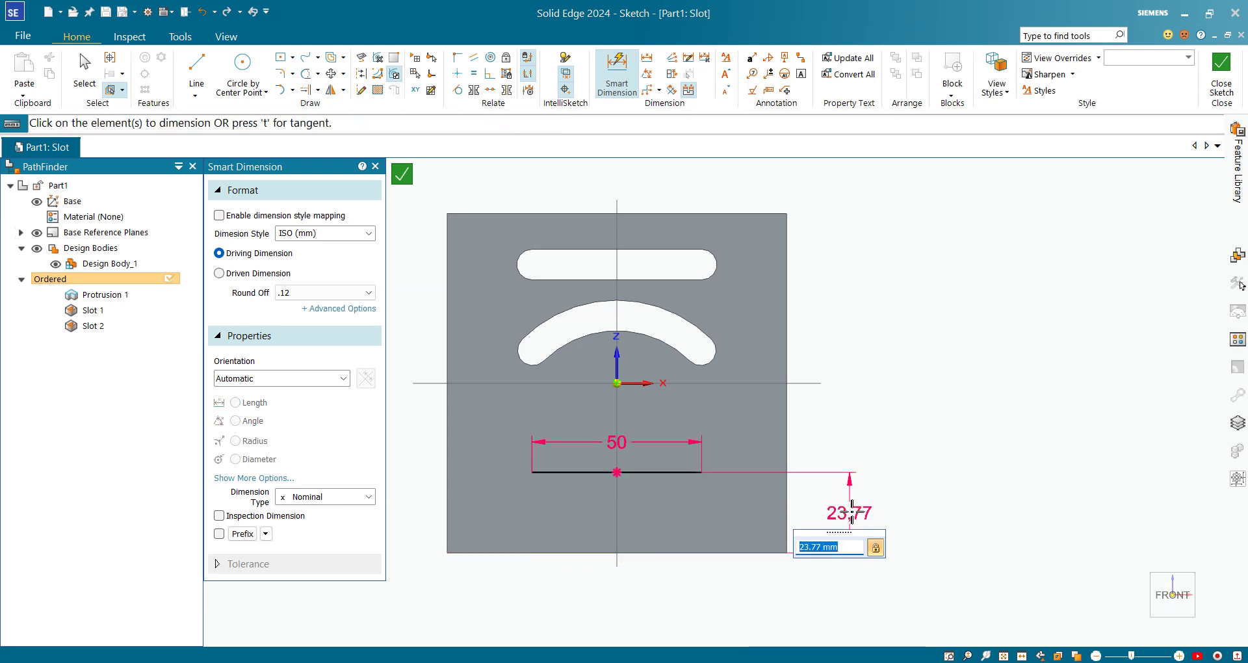
pyautogui.write('25')
pyautogui.press('Return')
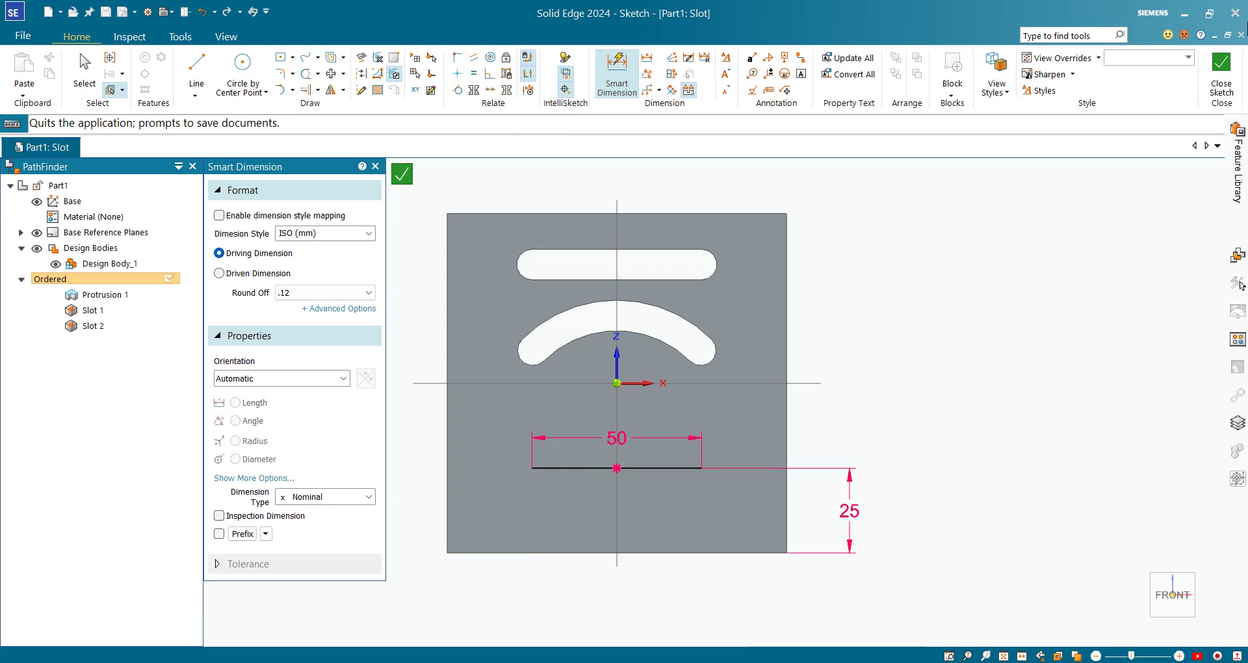
# Close the line sketch and cut the counterbored slot into the plate with a one-sided Through Next extent
pyautogui.click(1222, 76)
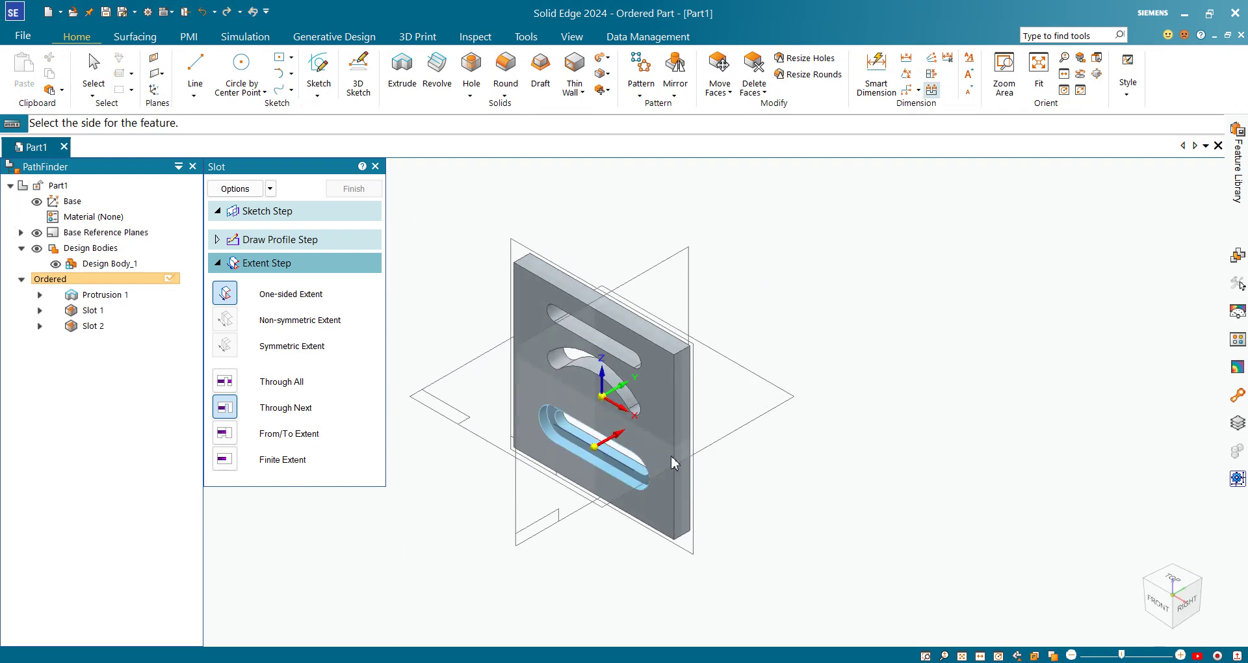
pyautogui.click(672, 463)
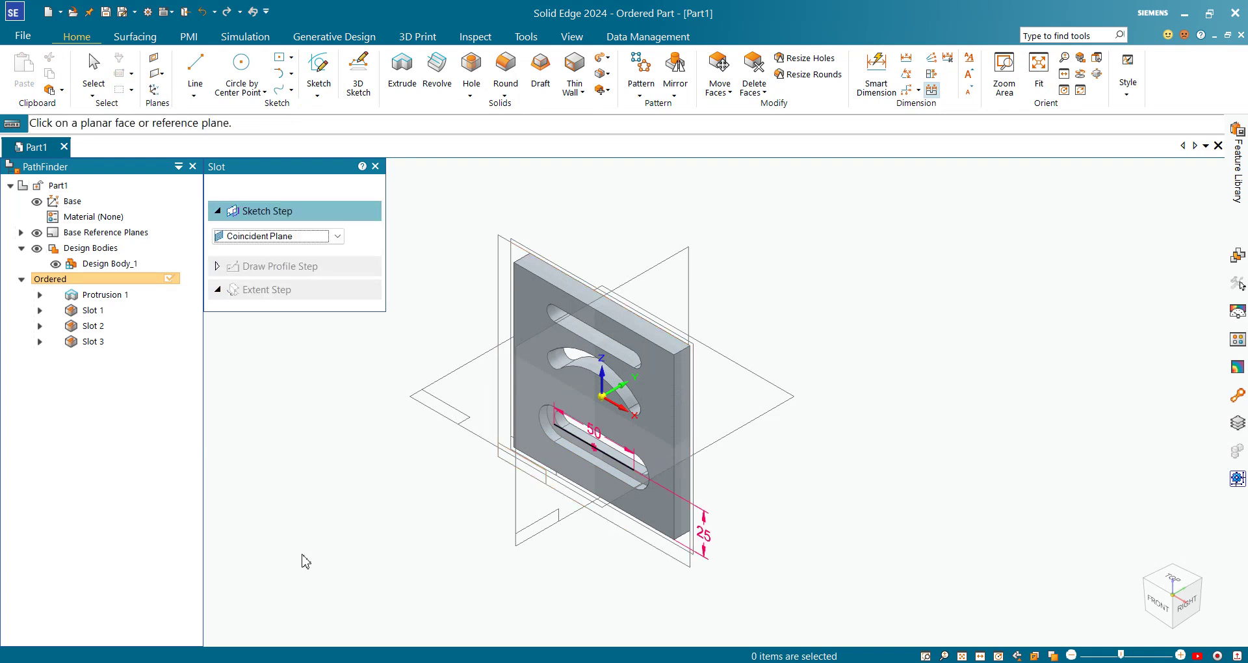
pyautogui.click(355, 187)
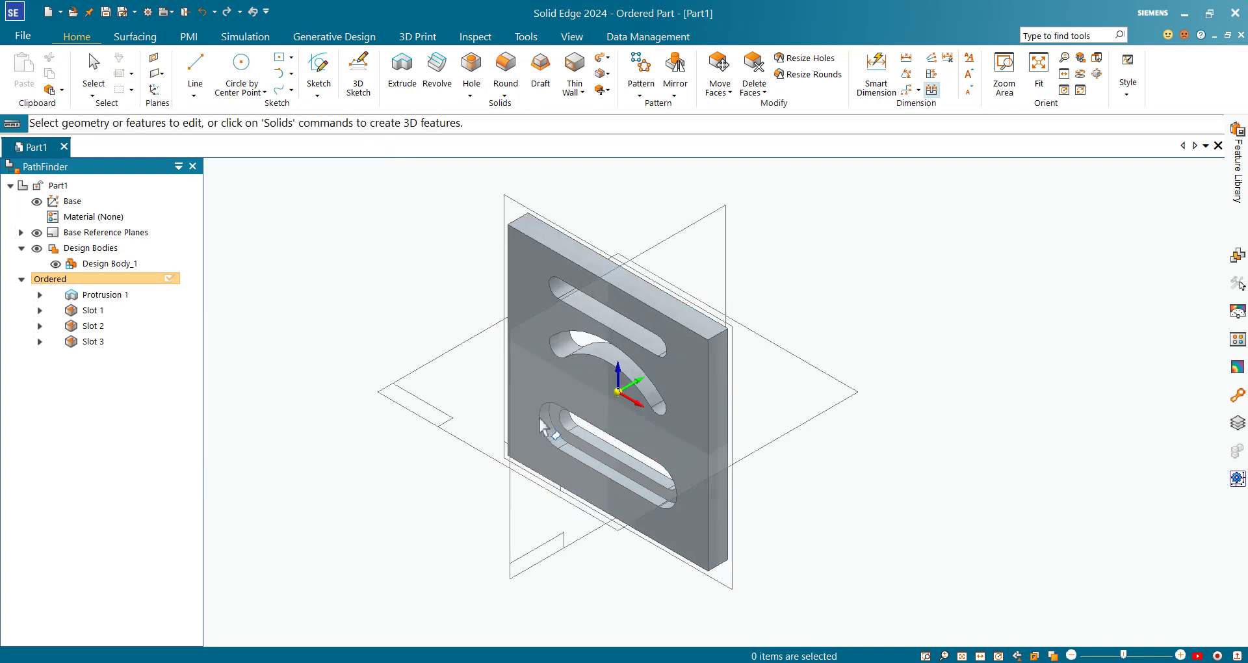
# Examine the recessed step of the counterbored slot and the finished plate from several angles
pyautogui.scroll(3, 518, 543)
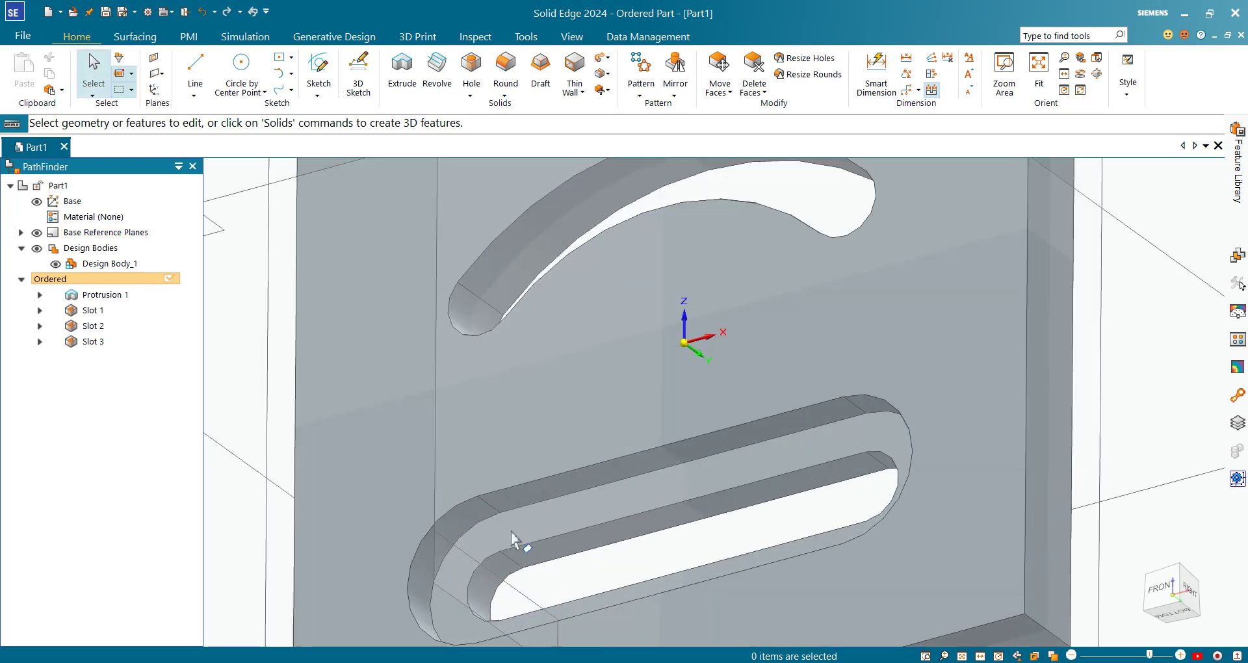
pyautogui.scroll(-3, 677, 515)
pyautogui.moveTo(677, 515); pyautogui.dragTo(718, 541, button='middle')
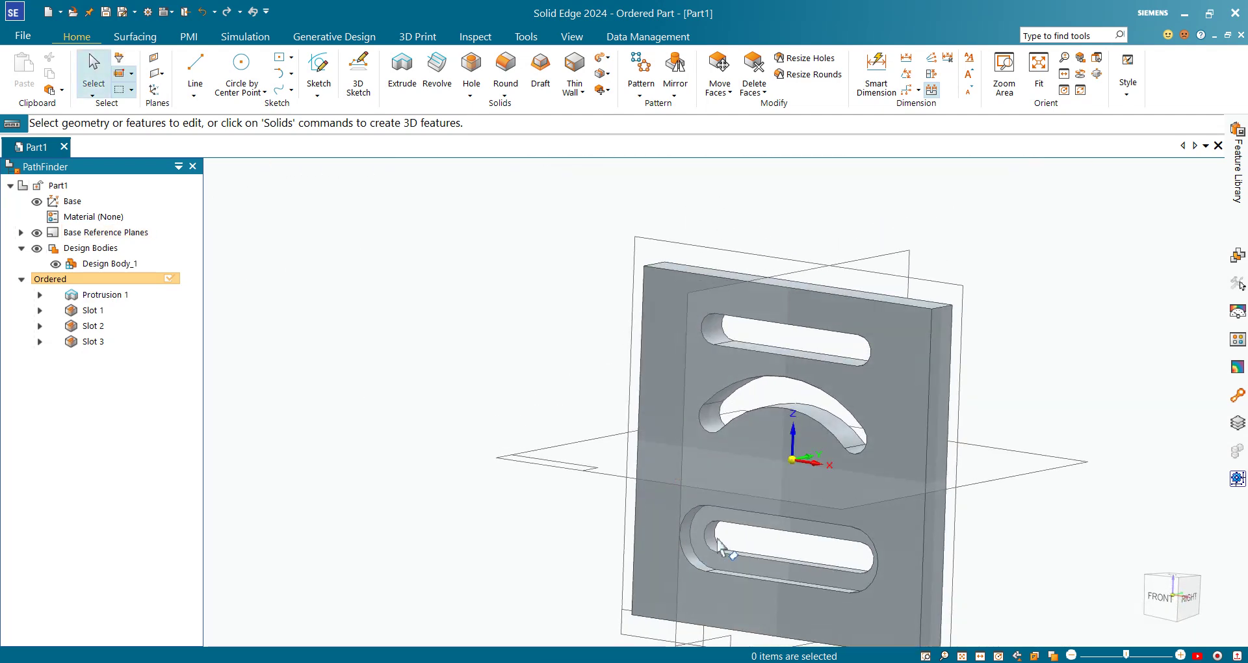
pyautogui.scroll(3, 692, 530)
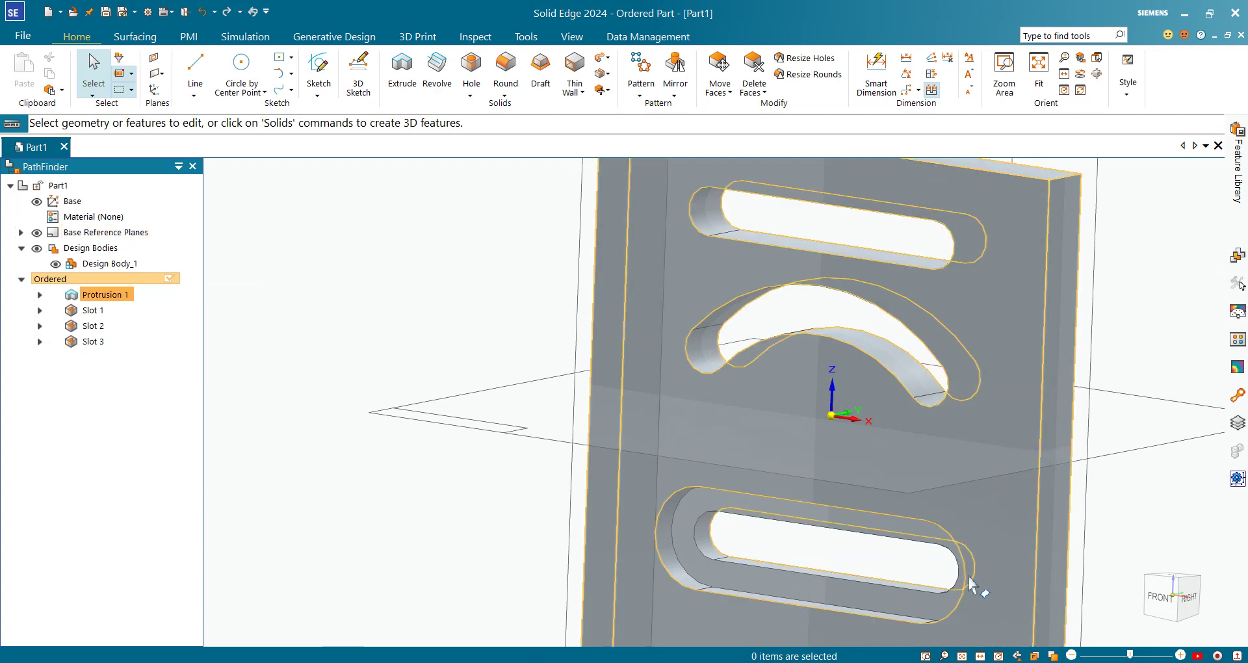
pyautogui.scroll(-5, 1020, 614)
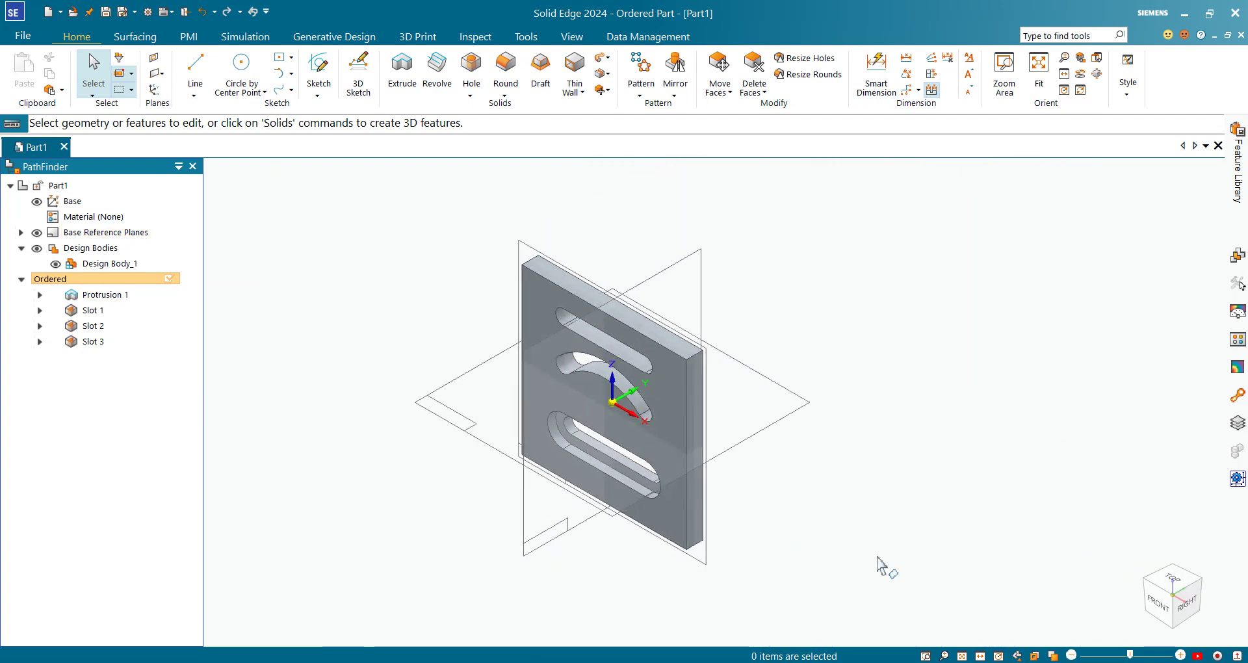
pyautogui.scroll(2, 601, 514)
pyautogui.scroll(2, 605, 513)
pyautogui.scroll(-2, 624, 510)
pyautogui.scroll(2, 640, 507)
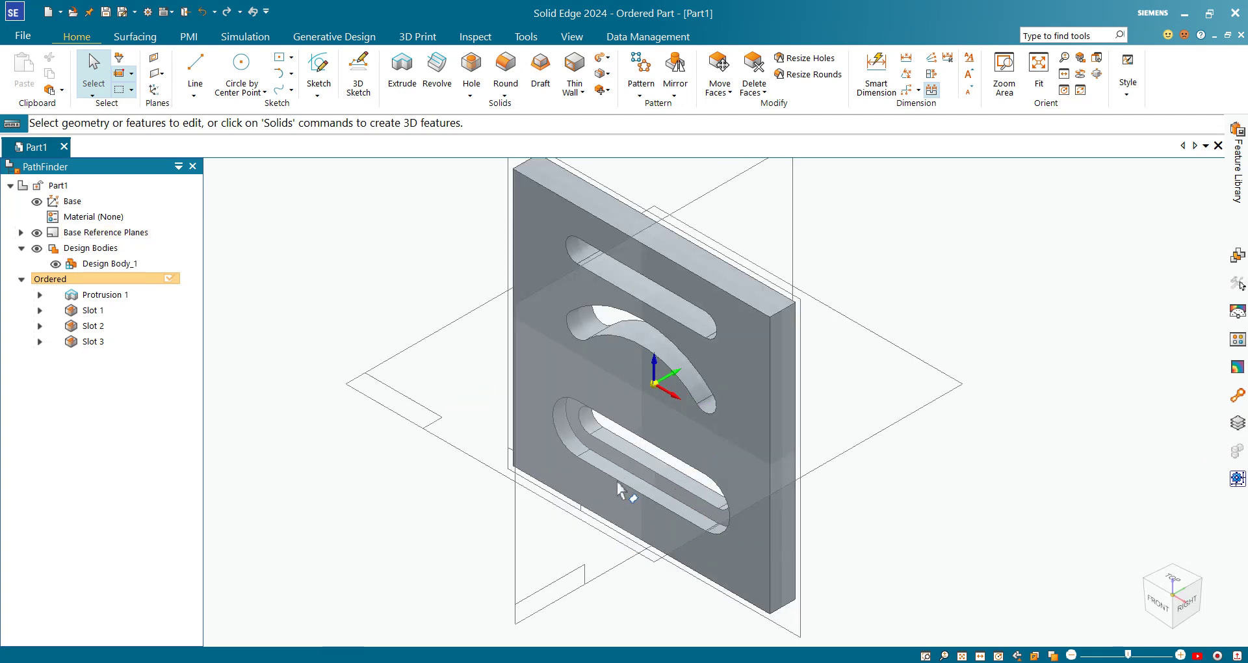
pyautogui.scroll(-1, 642, 501)
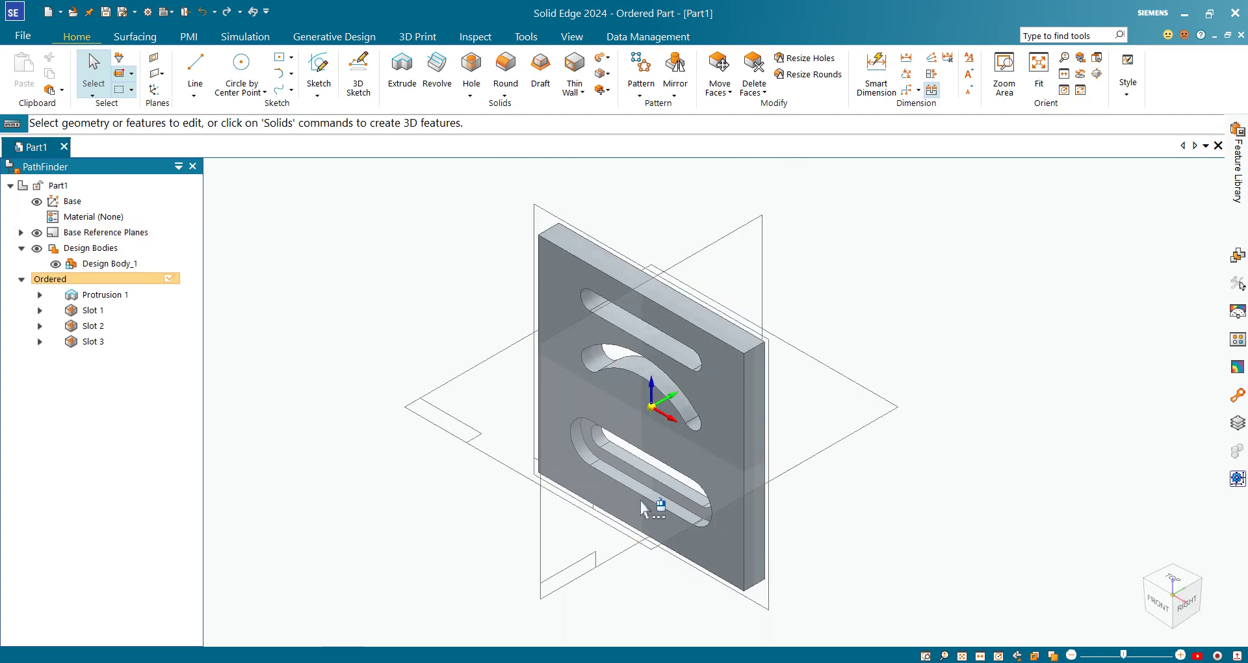
pyautogui.scroll(1, 653, 511)
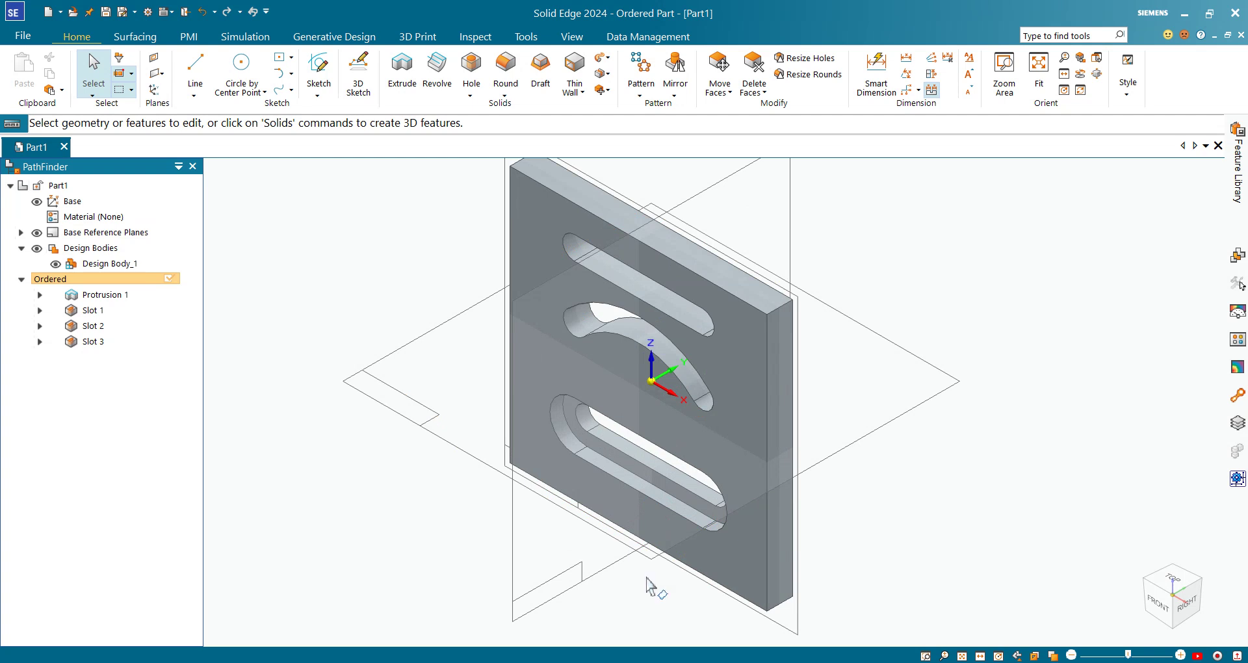